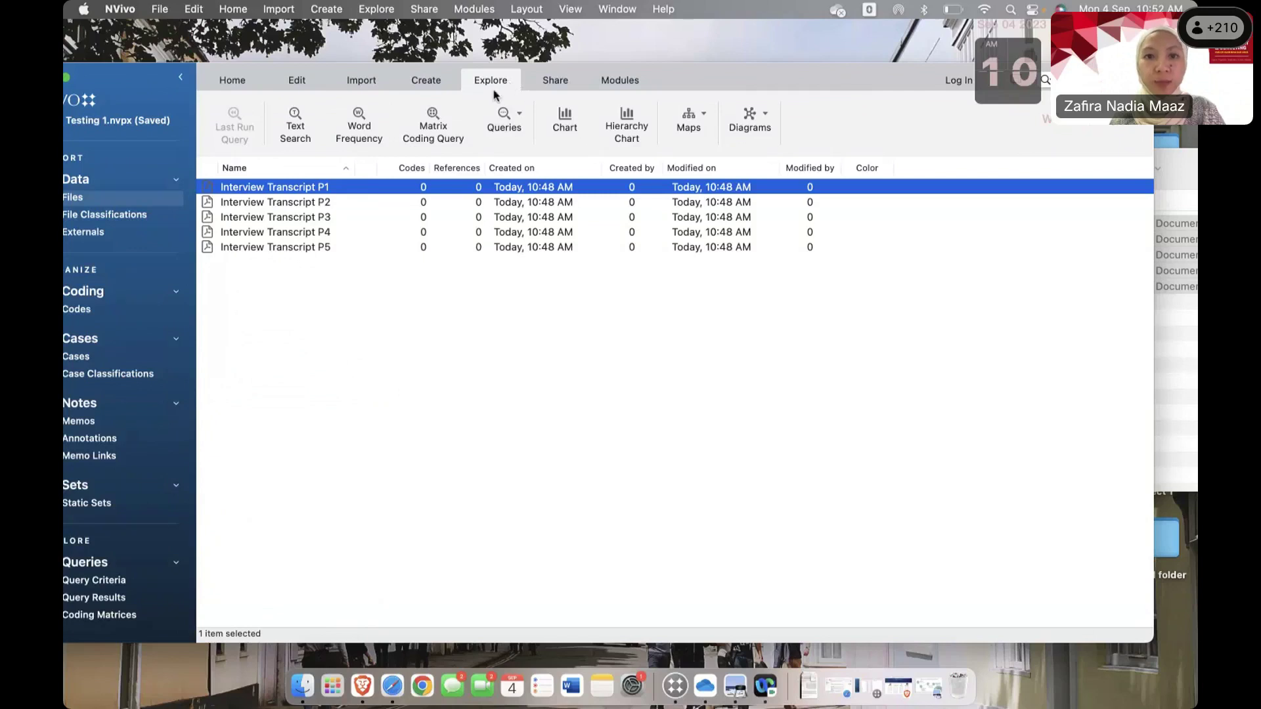
- Run a Word Frequency query on files and externals for the 1000 most frequent exact-match words with a minimum length of 3
left_click(377, 136)
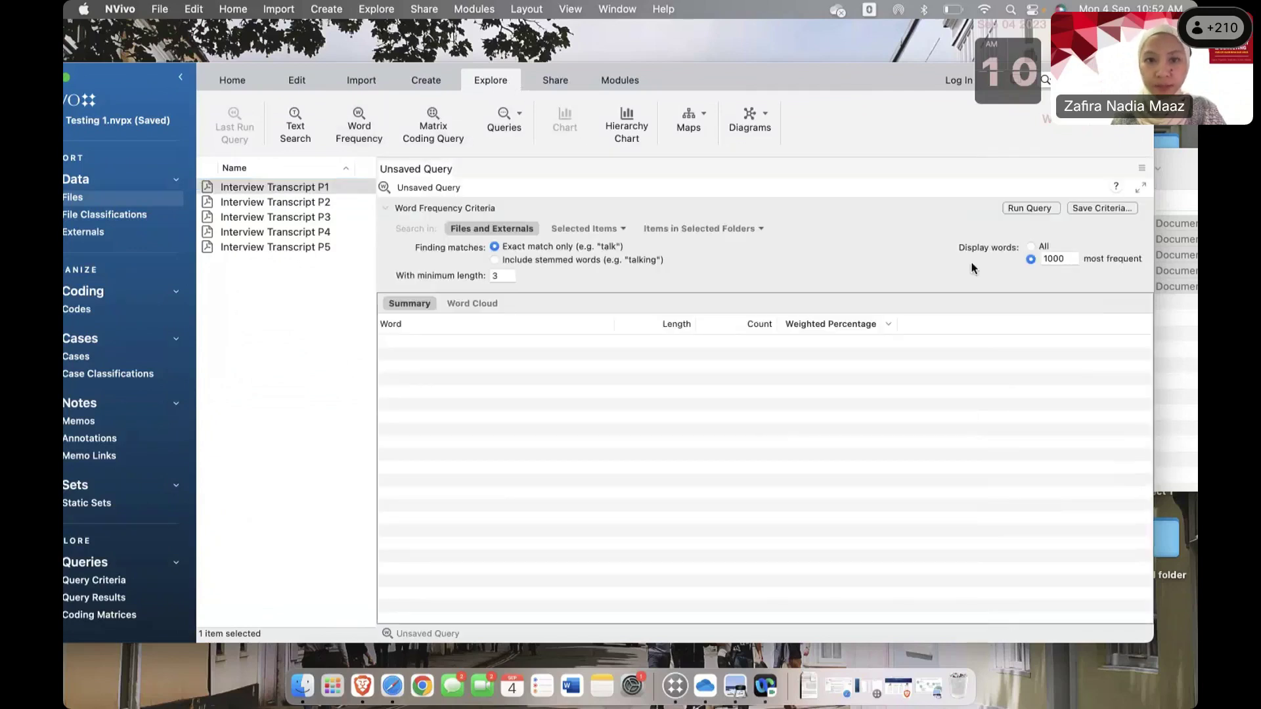
left_click_drag(900, 80, 900, 44)
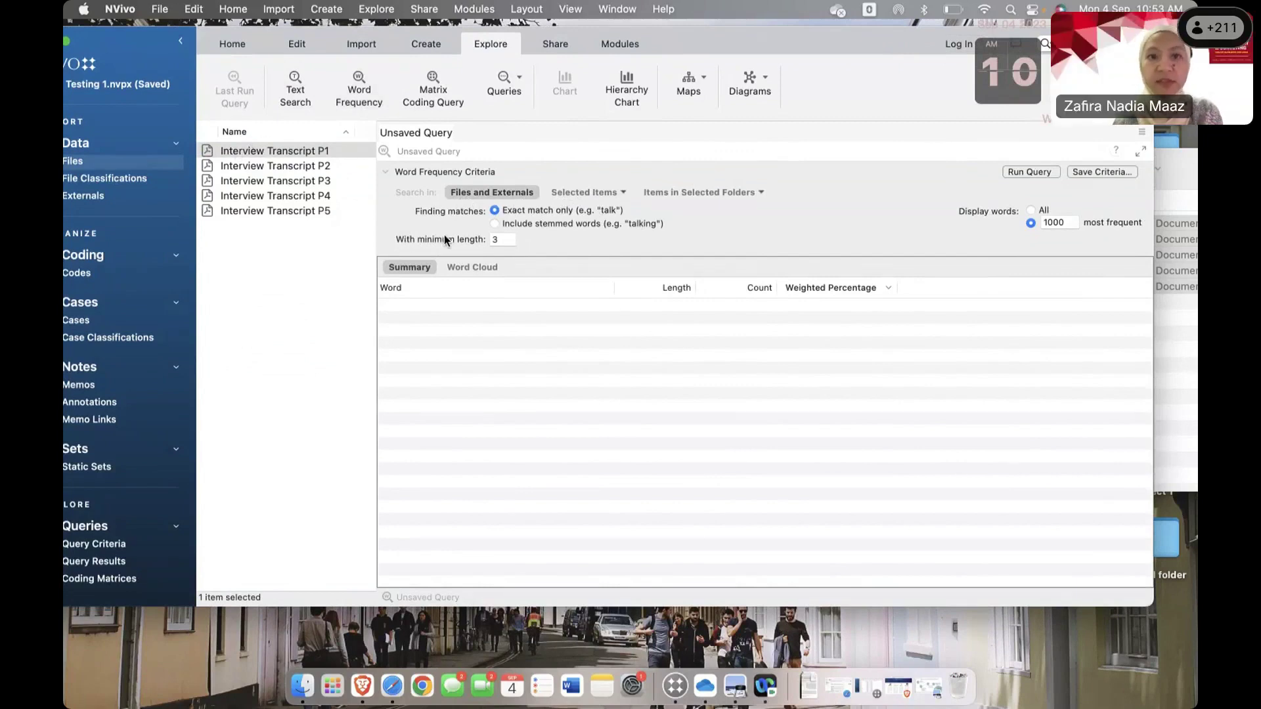
left_click(1030, 173)
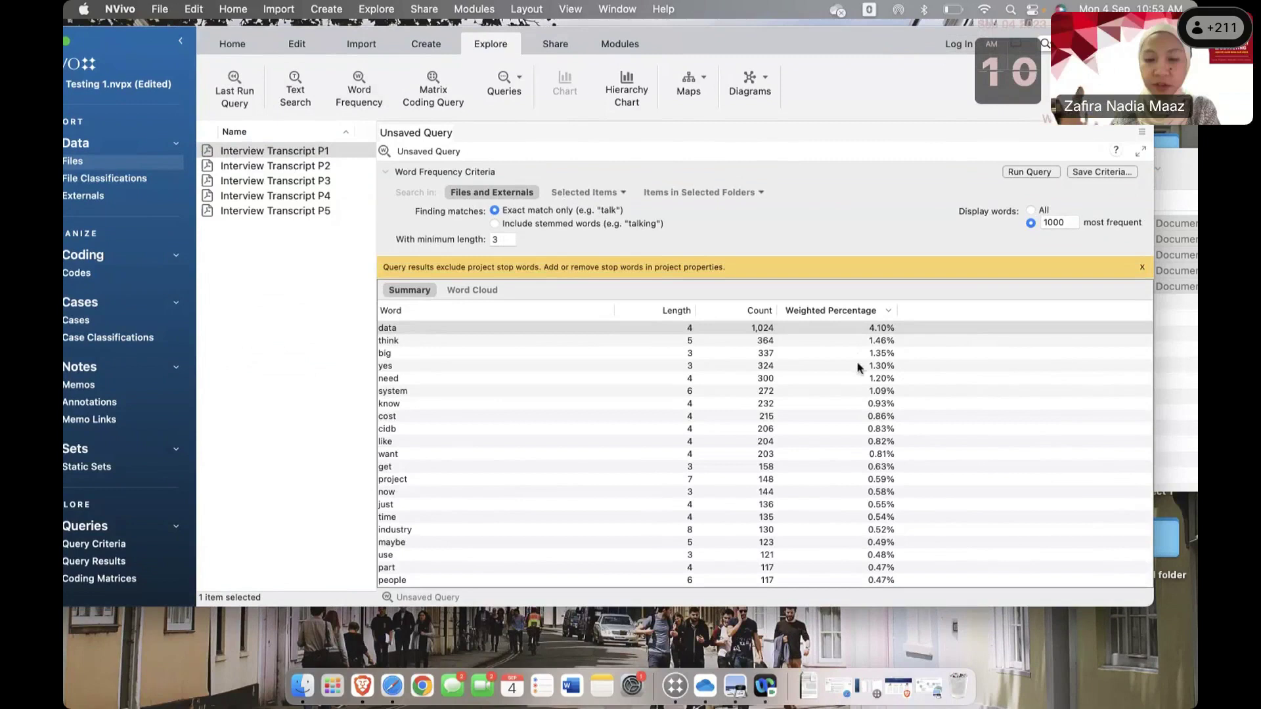
scroll(856, 361, "down", 10)
scroll(495, 423, "up", 10)
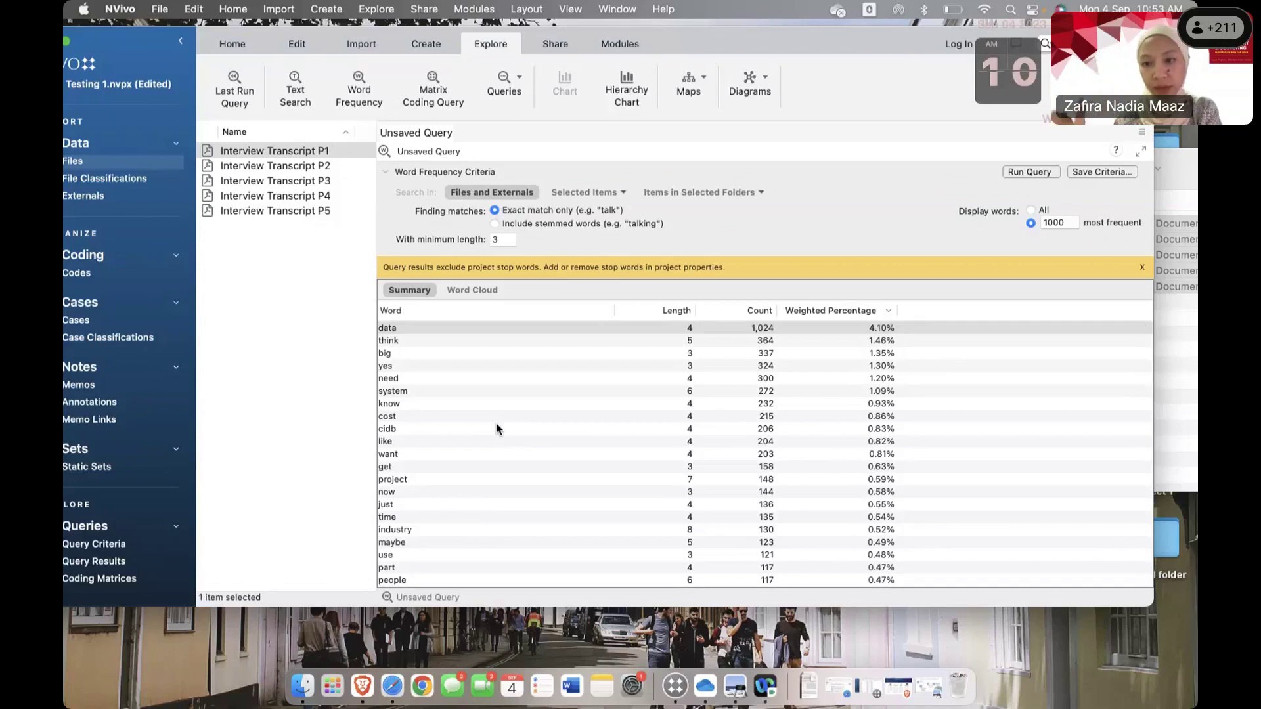
- Display the word frequency results as a word cloud and examine its most prominent words
left_click(477, 288)
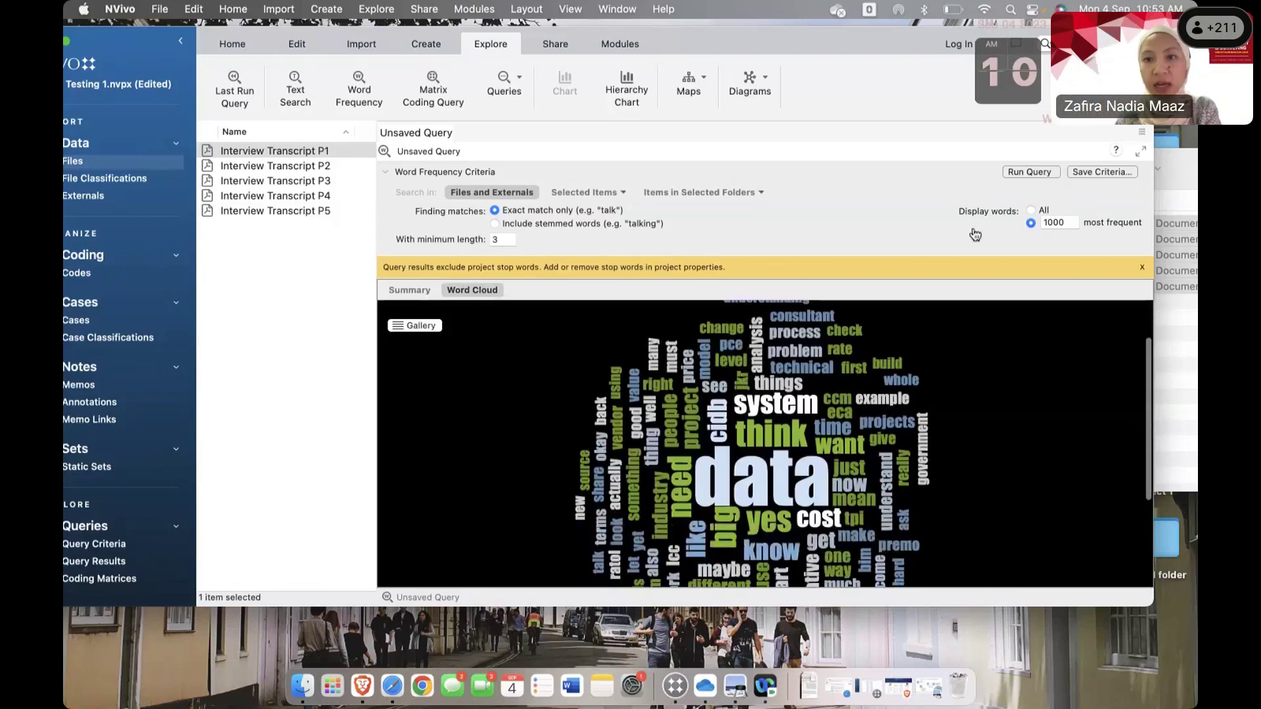
scroll(927, 338, "down", 2)
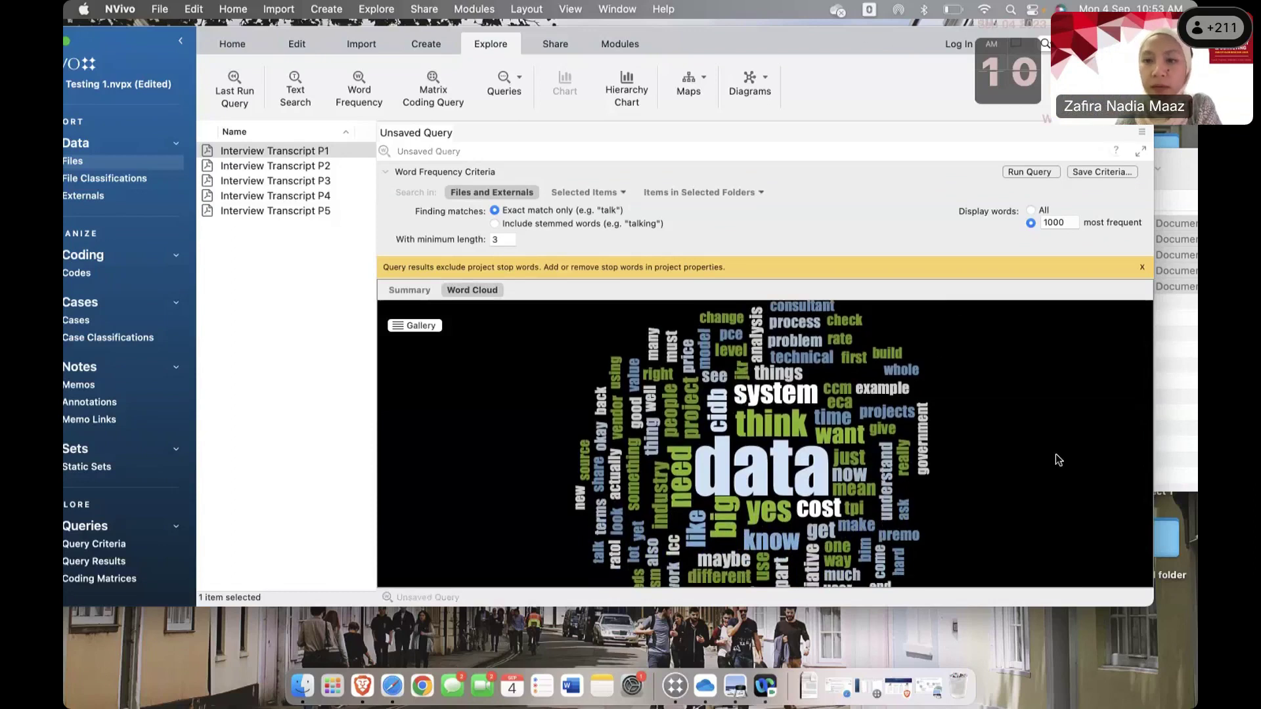
scroll(865, 385, "down", 5)
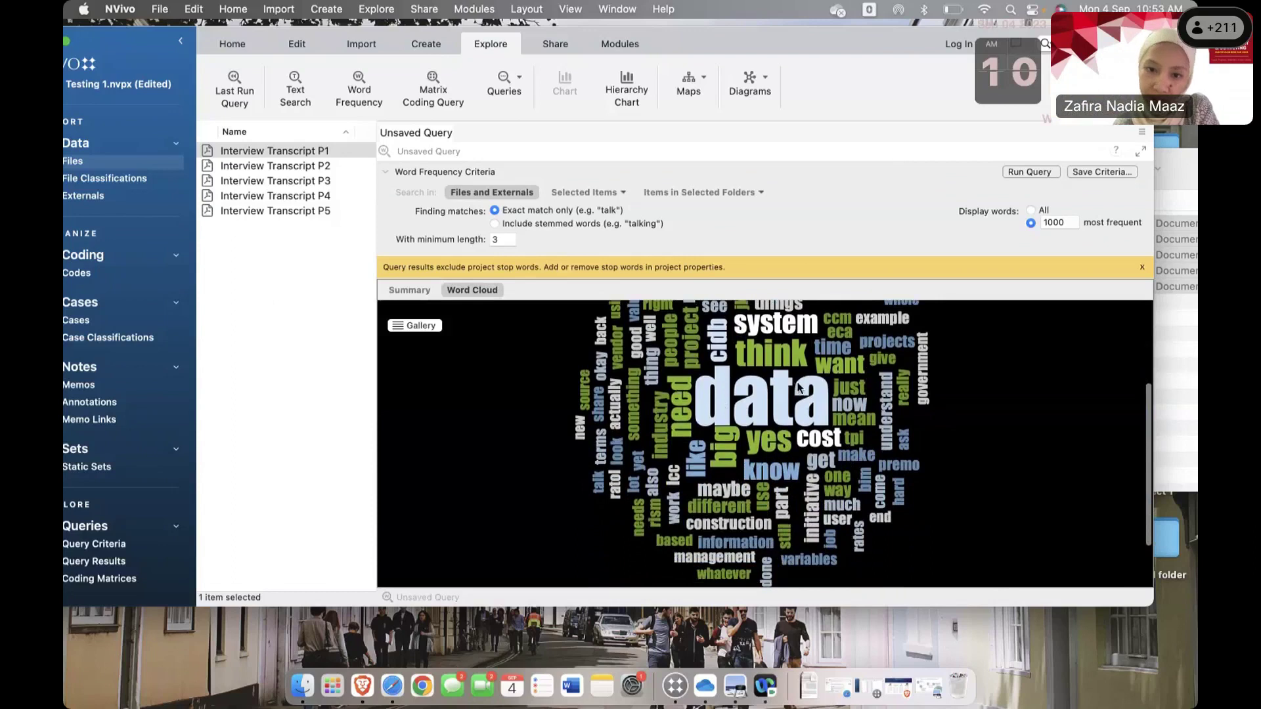
scroll(834, 420, "up", 5)
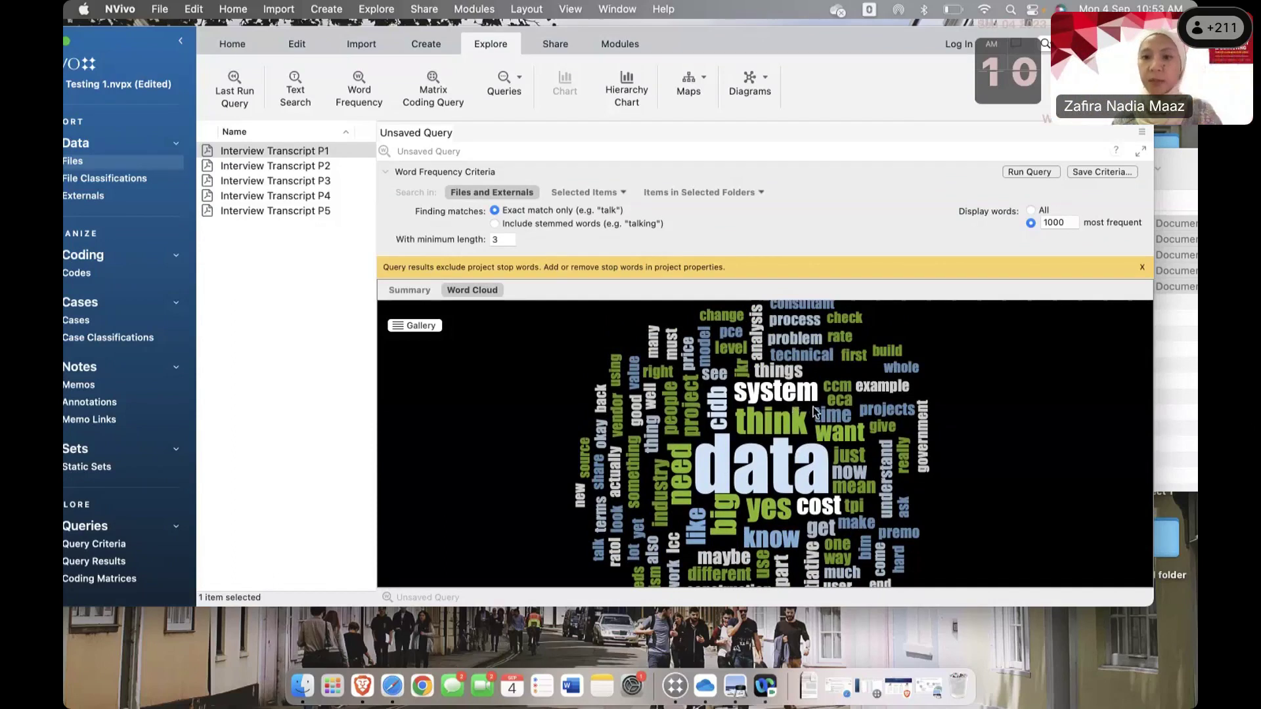
scroll(792, 402, "down", 3)
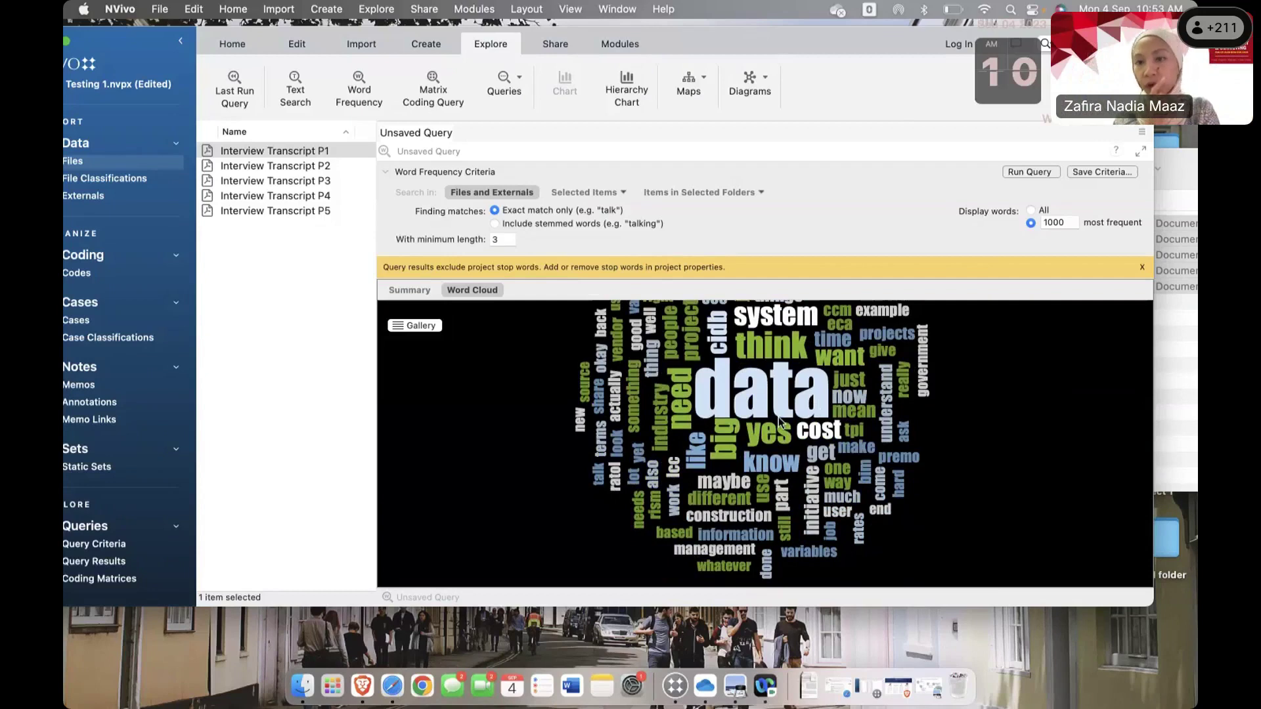
right_click(977, 424)
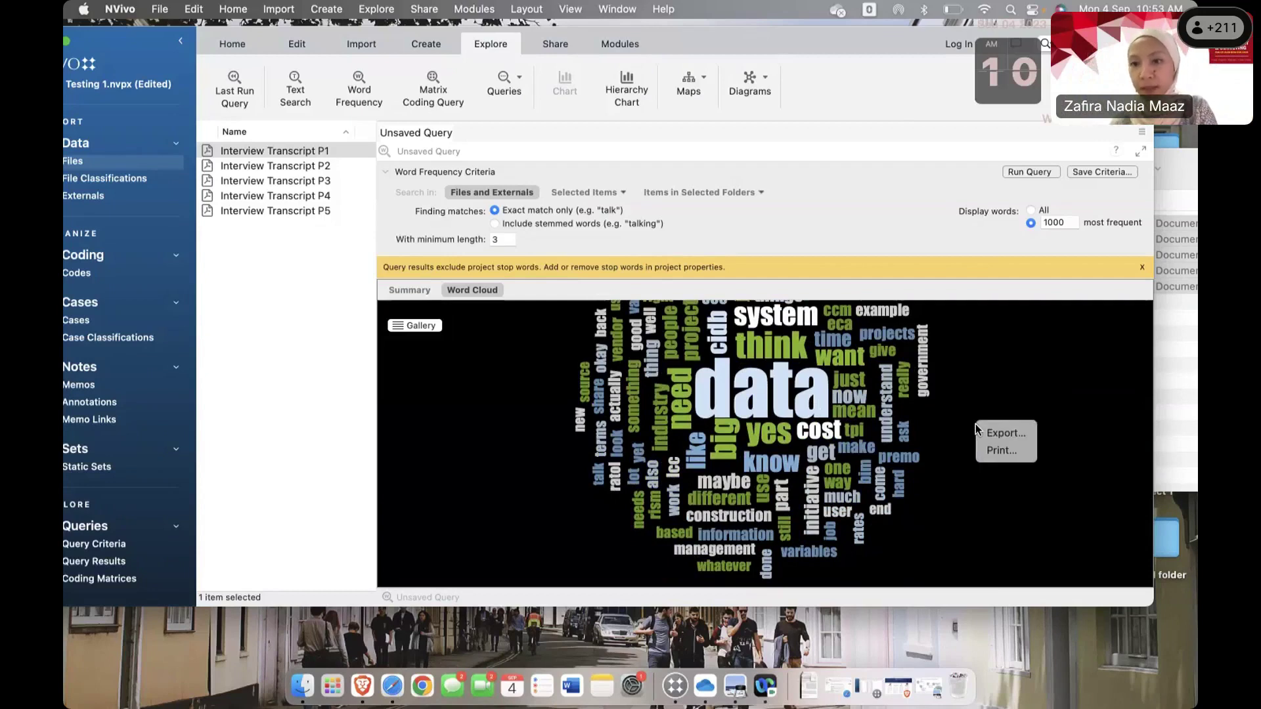
left_click(1005, 450)
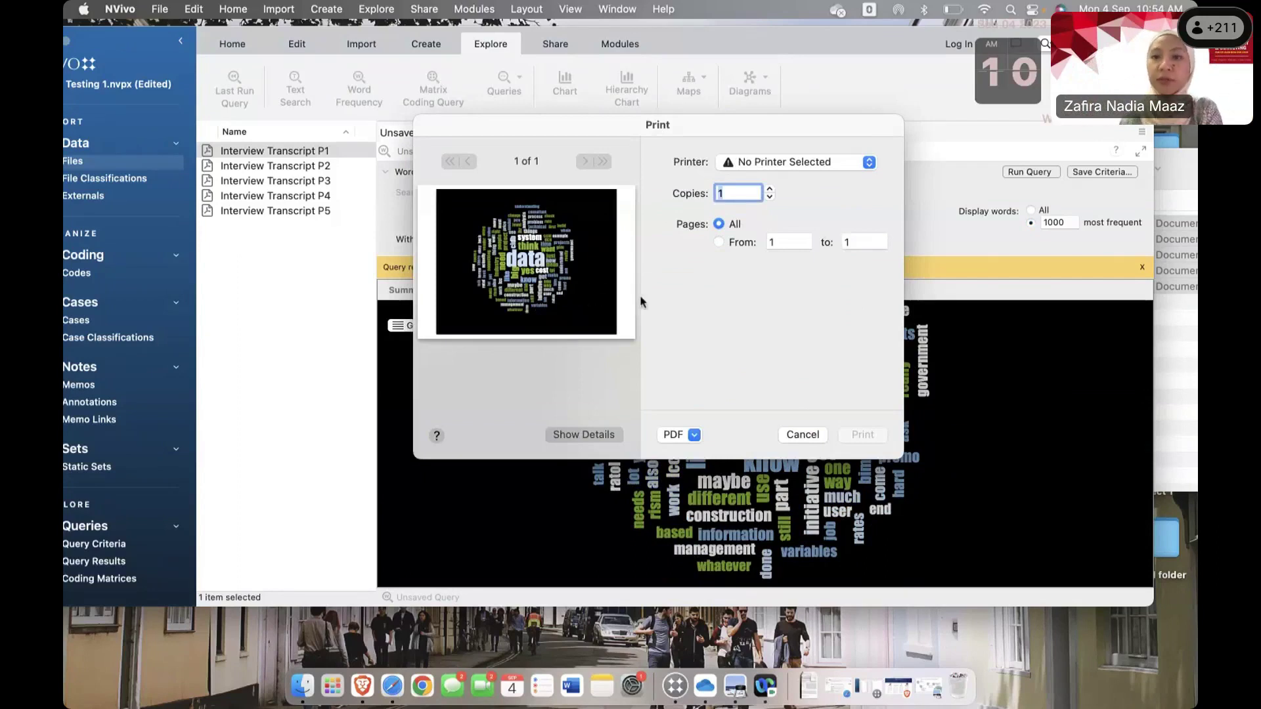
left_click(815, 435)
- Run a second Word Frequency query with Interview Transcript P2 selected and view its results as a word cloud
left_click(320, 170)
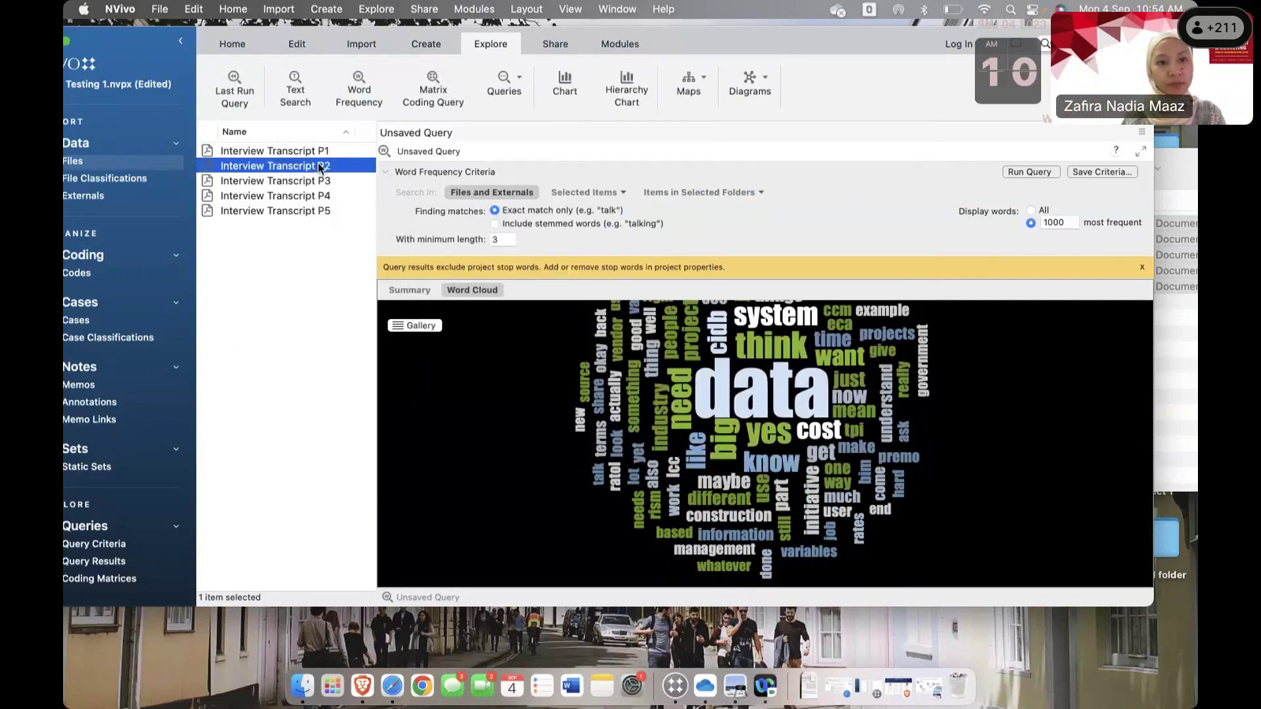
left_click(359, 88)
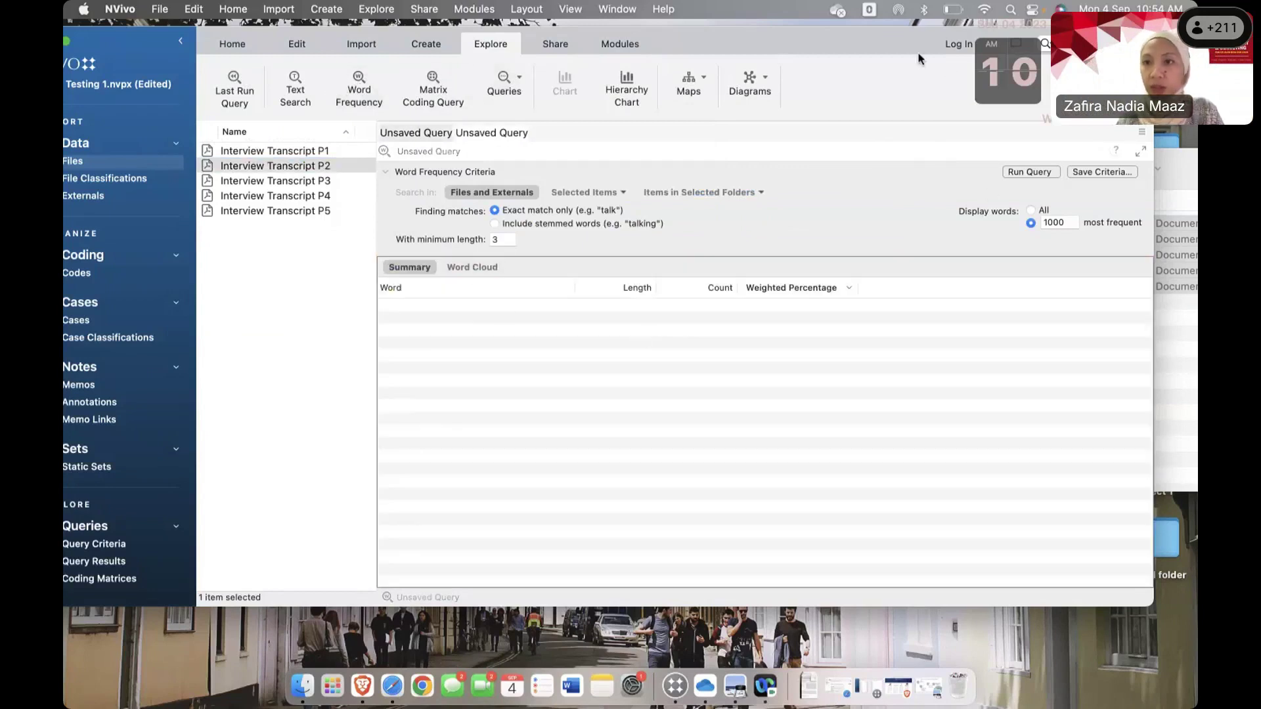
left_click(1049, 172)
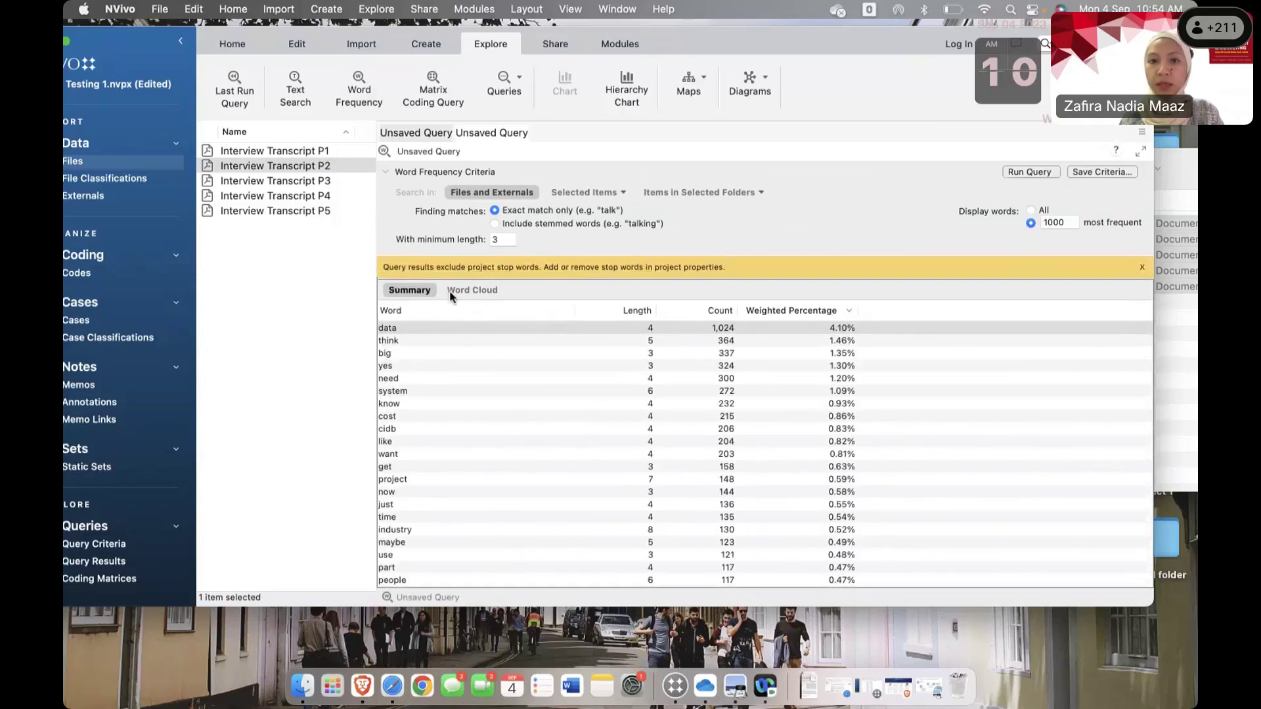
left_click(483, 294)
scroll(743, 472, "down", 5)
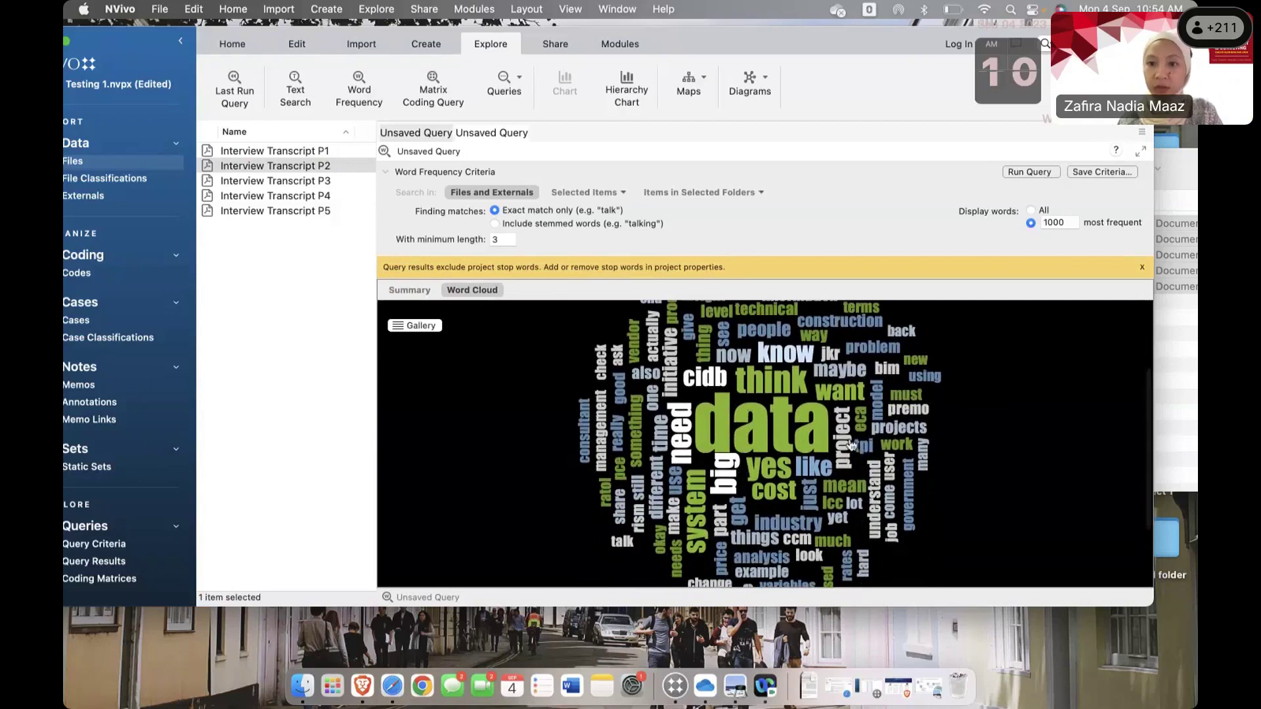
scroll(836, 479, "up", 2)
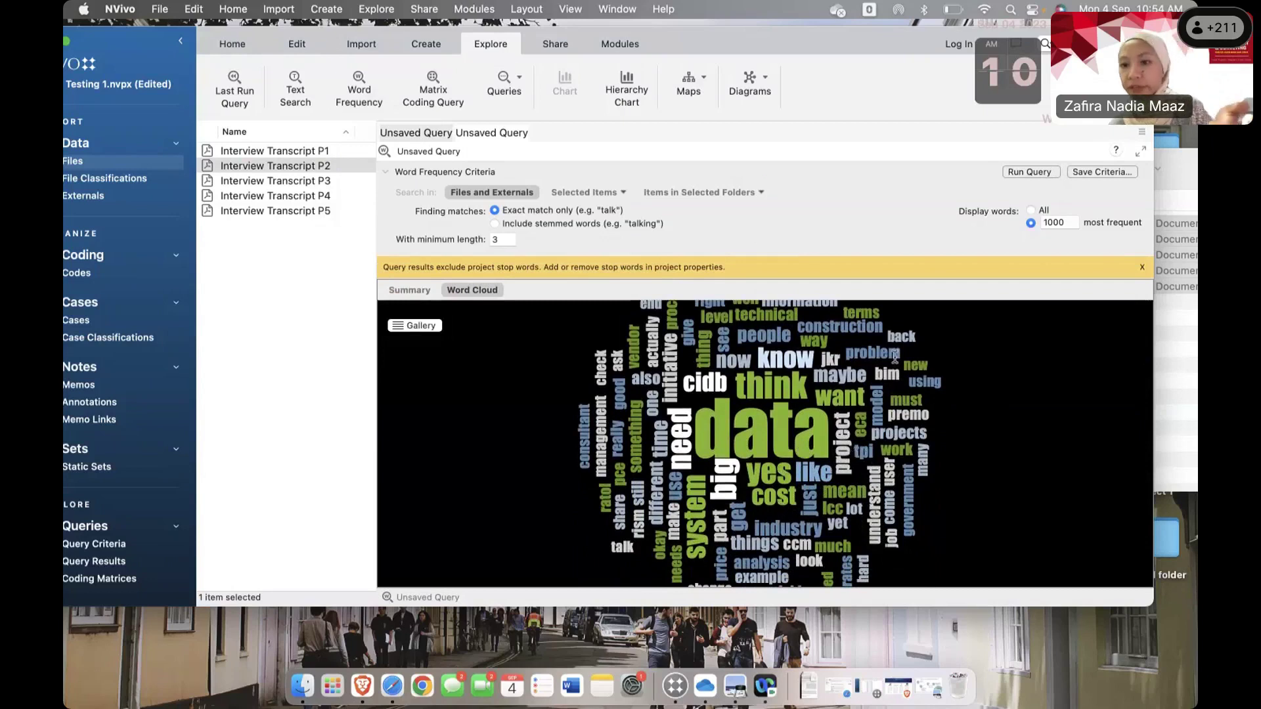
- Compare the word clouds of the two unsaved queries and close both queries
left_click(1161, 283)
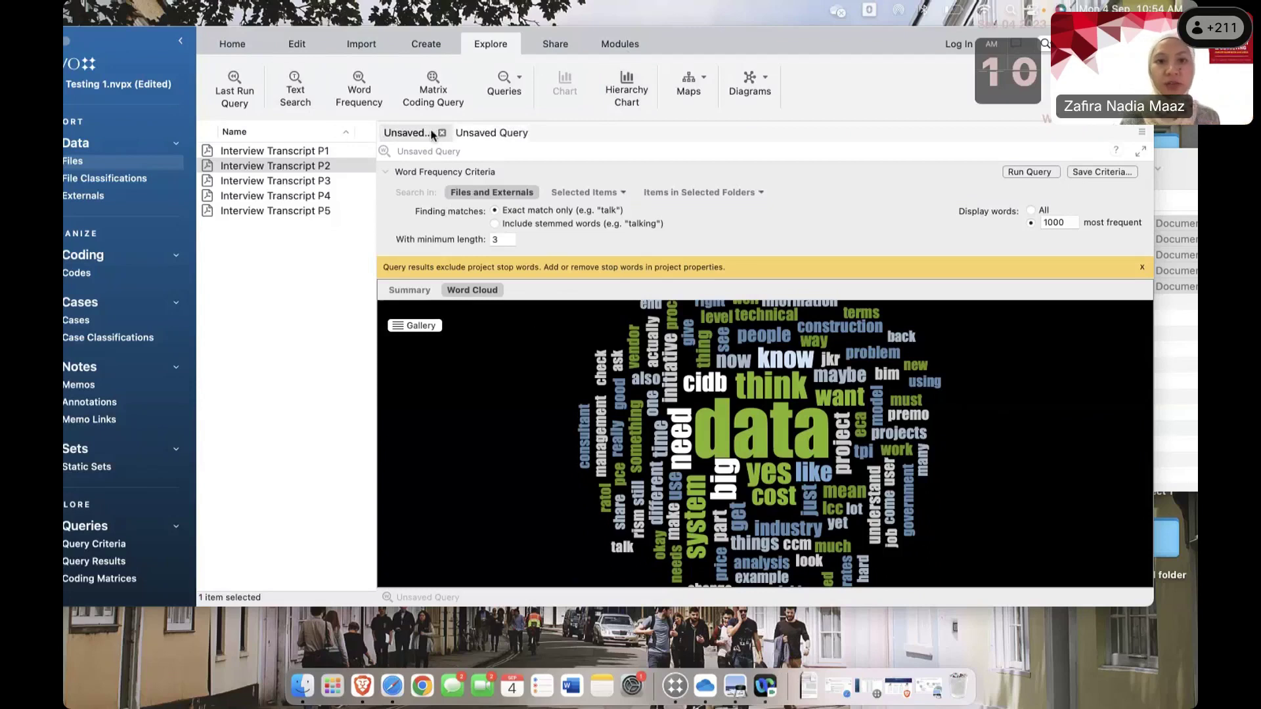
left_click_drag(493, 141, 409, 134)
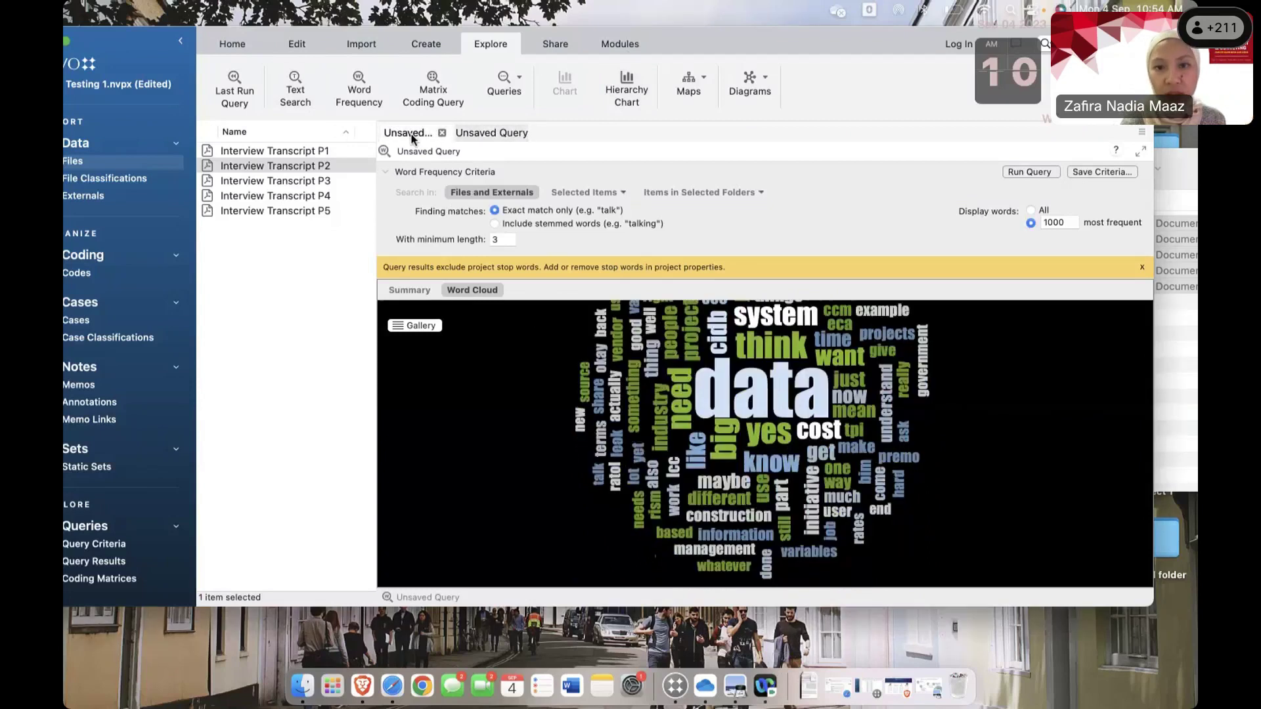
left_click(484, 133)
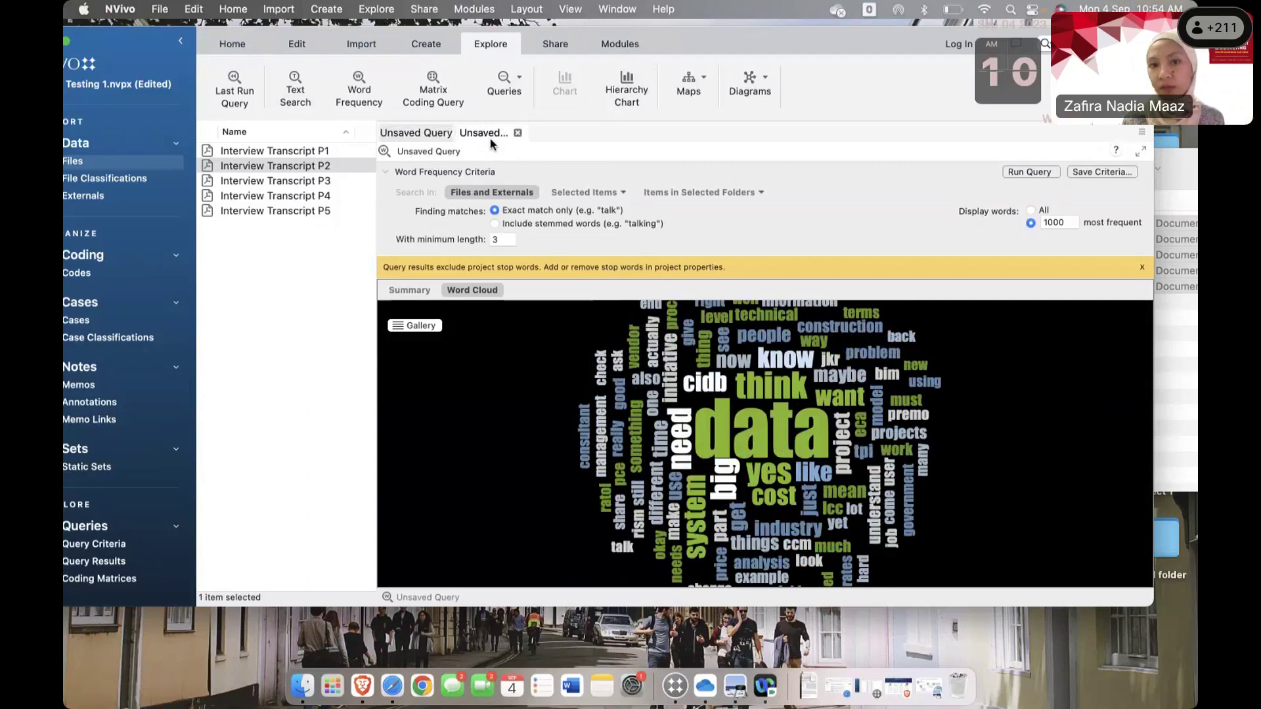
left_click(517, 133)
left_click(470, 135)
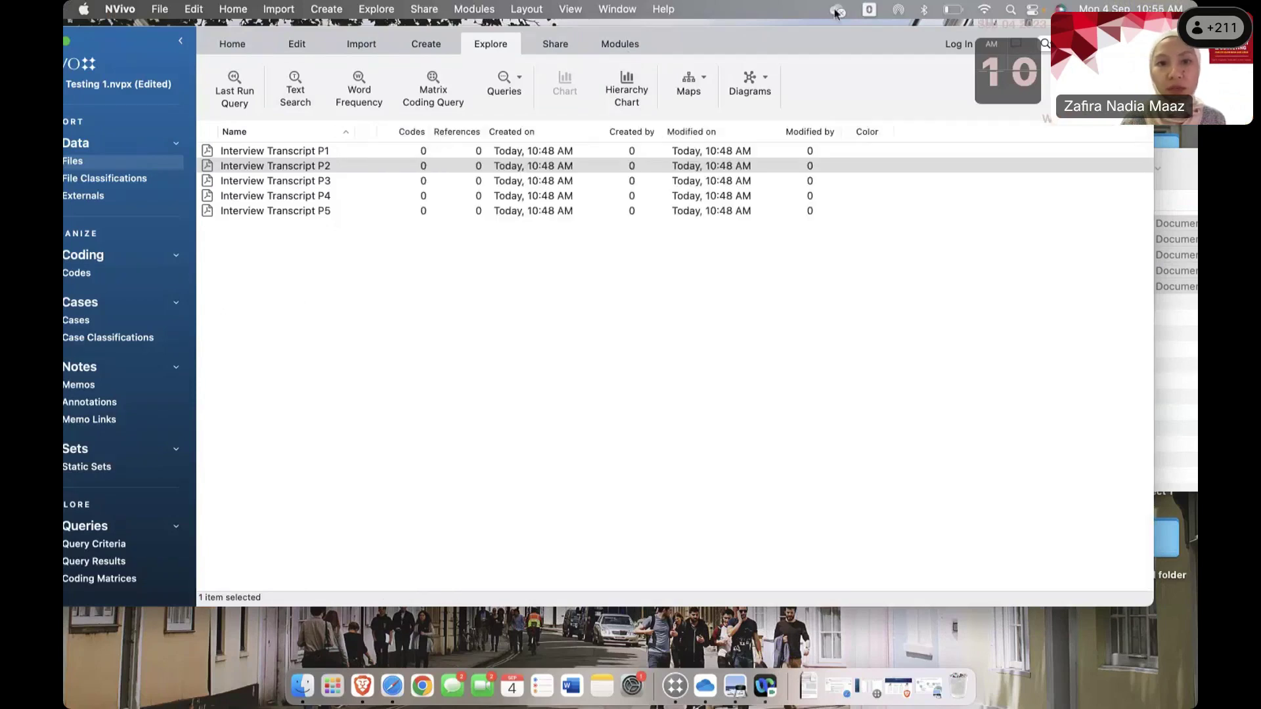
- Switch to the Qualitative Analysis using Nvivo PDF in Preview and point out the data familiarization item under Getting your data ready
left_click(936, 696)
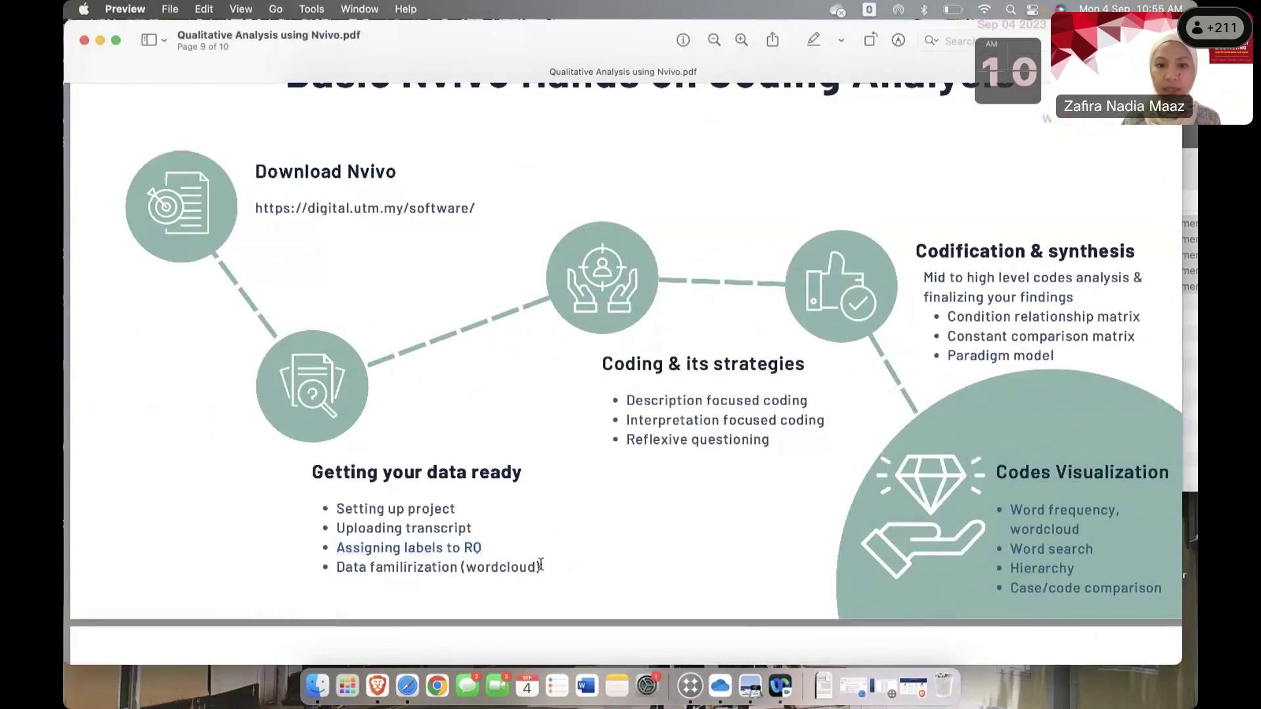
left_click_drag(540, 566, 323, 549)
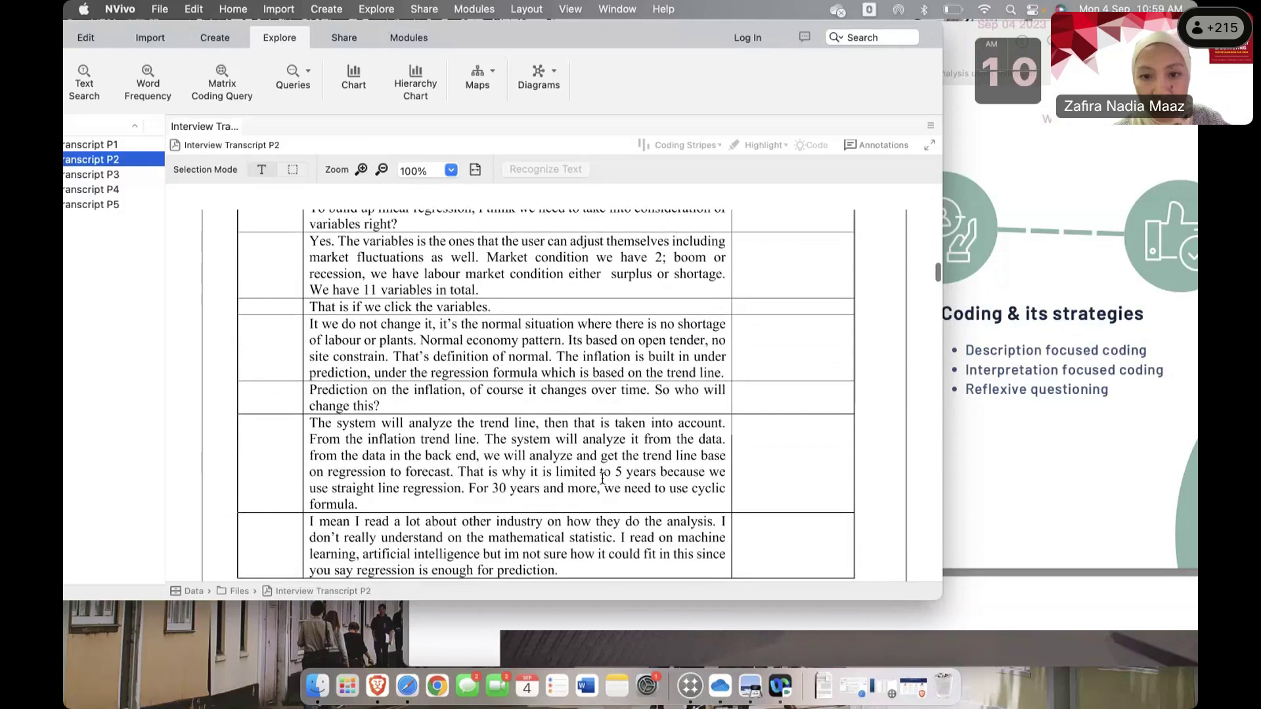
- Select the passage "That is why it is limited to 5 years because we use straight line regression" in Interview Transcript P2
left_click(465, 473)
mouse_move(464, 491)
left_mouse_down()
mouse_move(460, 472)
mouse_move(463, 490)
left_mouse_up()
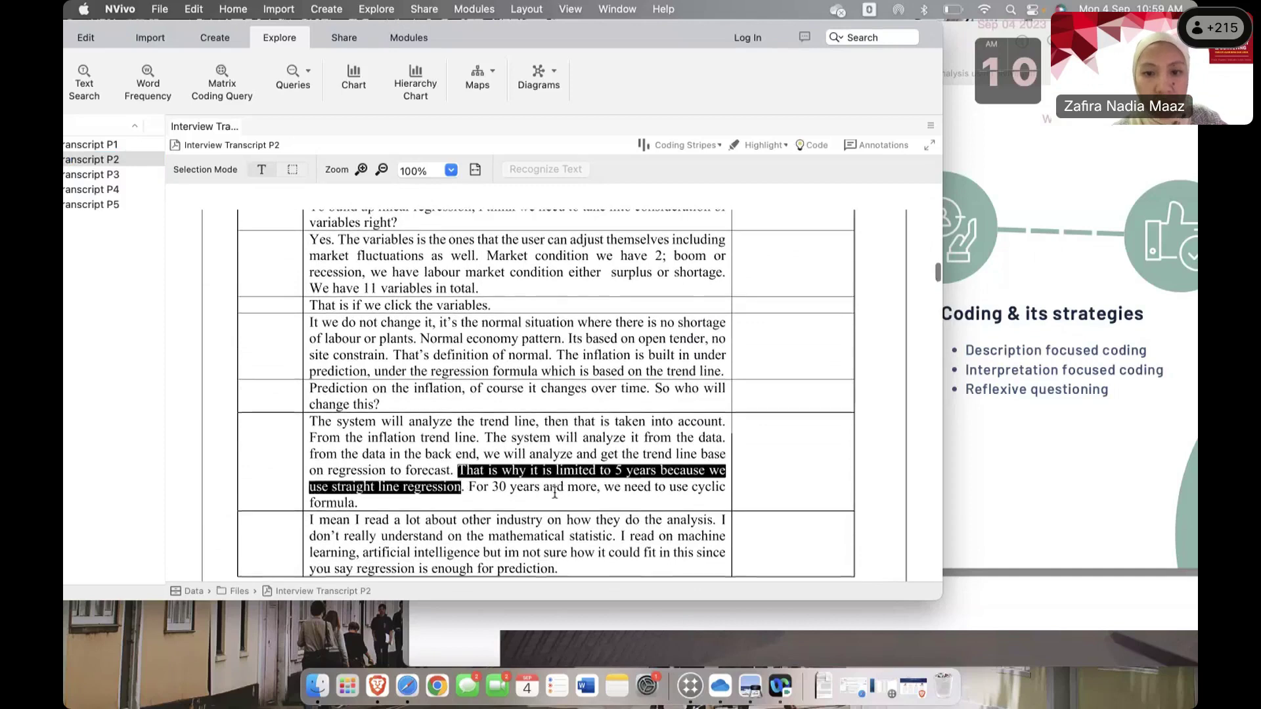
scroll(545, 394, "down", 2)
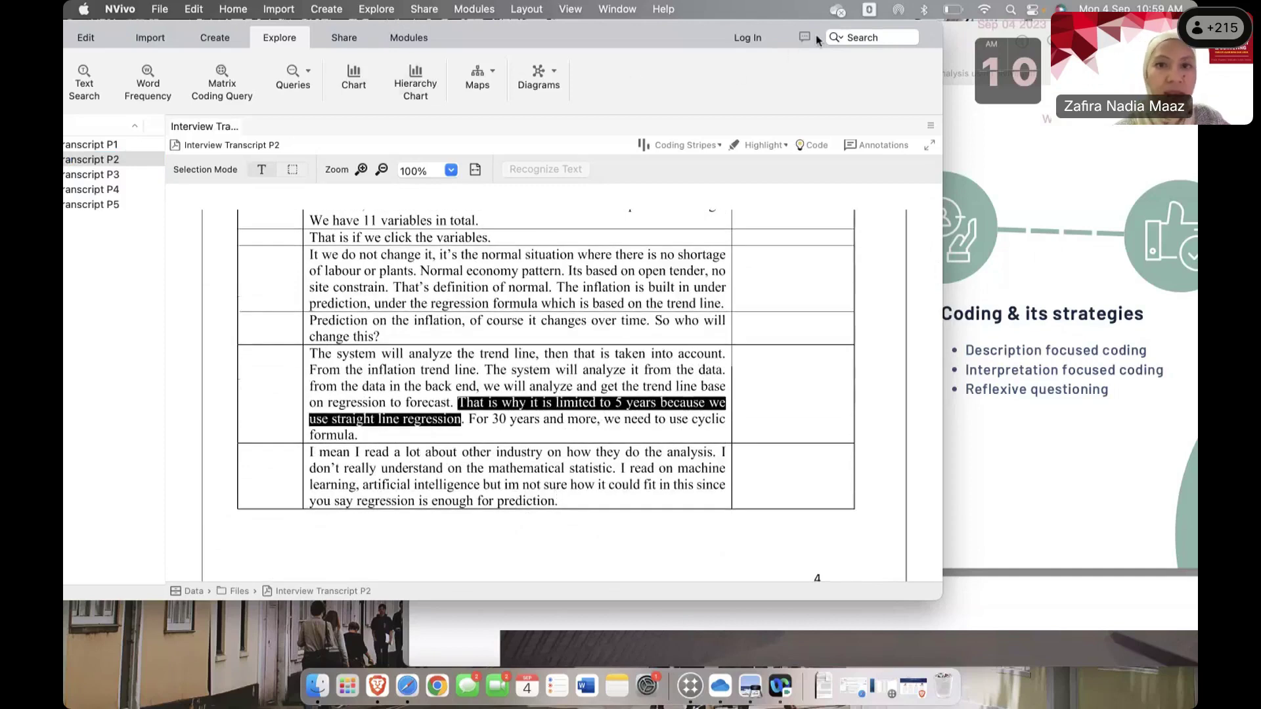
left_click_drag(832, 24, 942, 24)
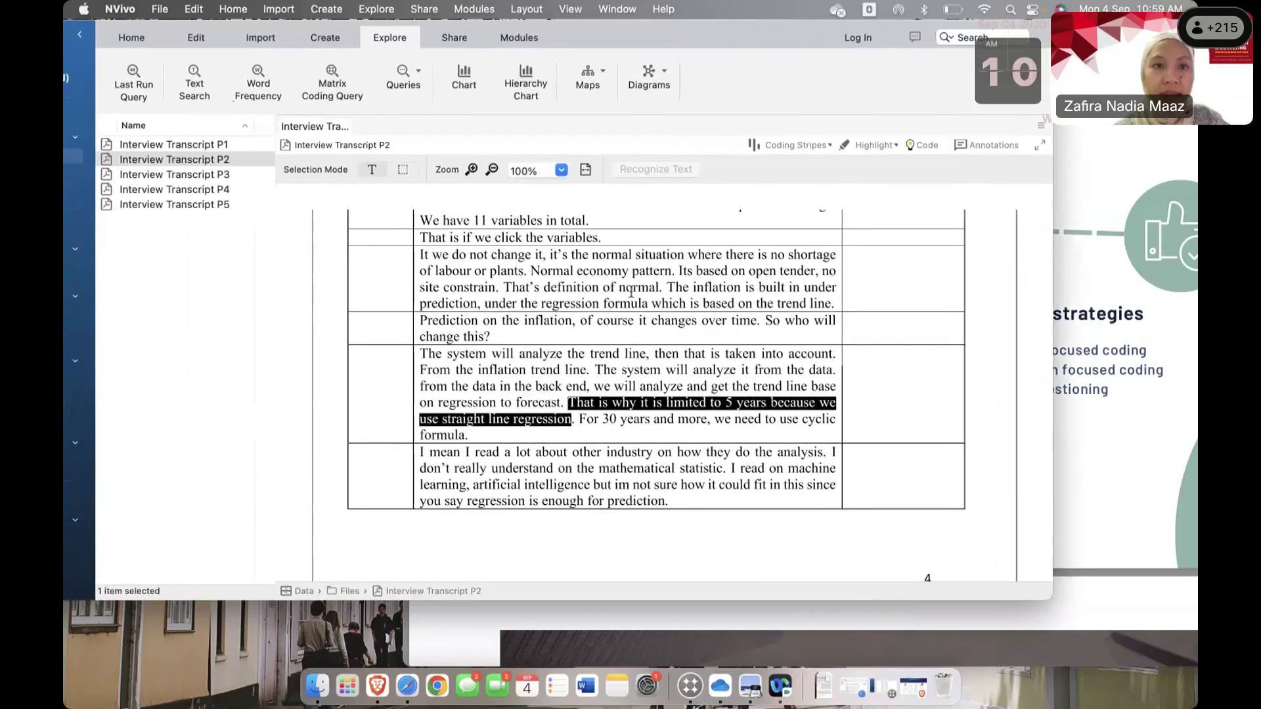
right_click(618, 400)
left_click(859, 431)
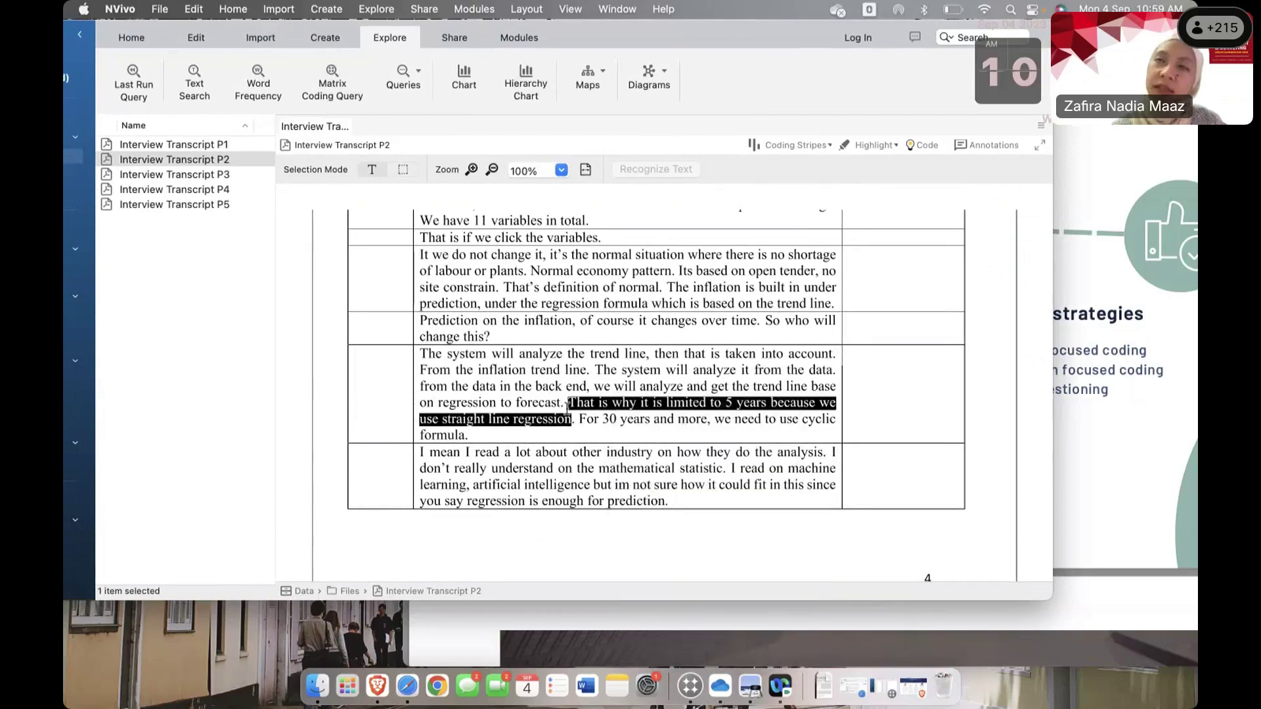
- Clear the passage selection and mark the words "mathematical statistic" in the last row of transcript page 4
left_click(571, 404)
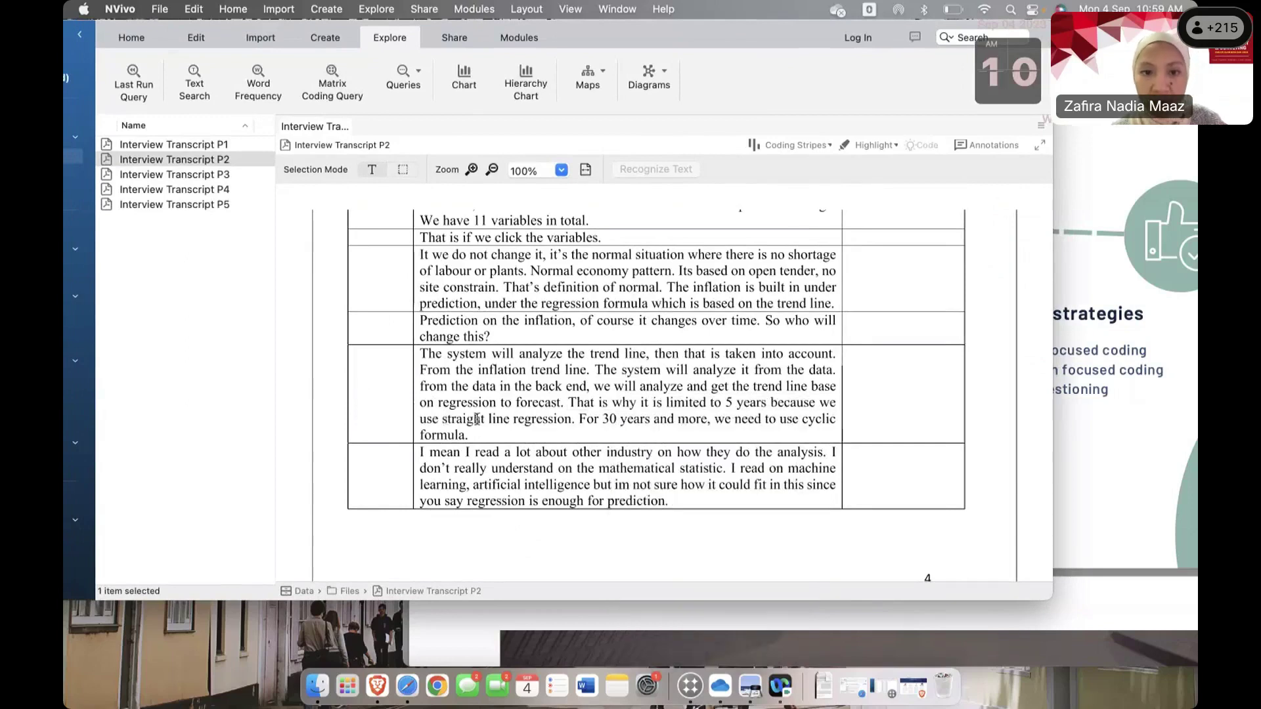
left_click_drag(569, 403, 723, 386)
scroll(570, 419, "down", 3)
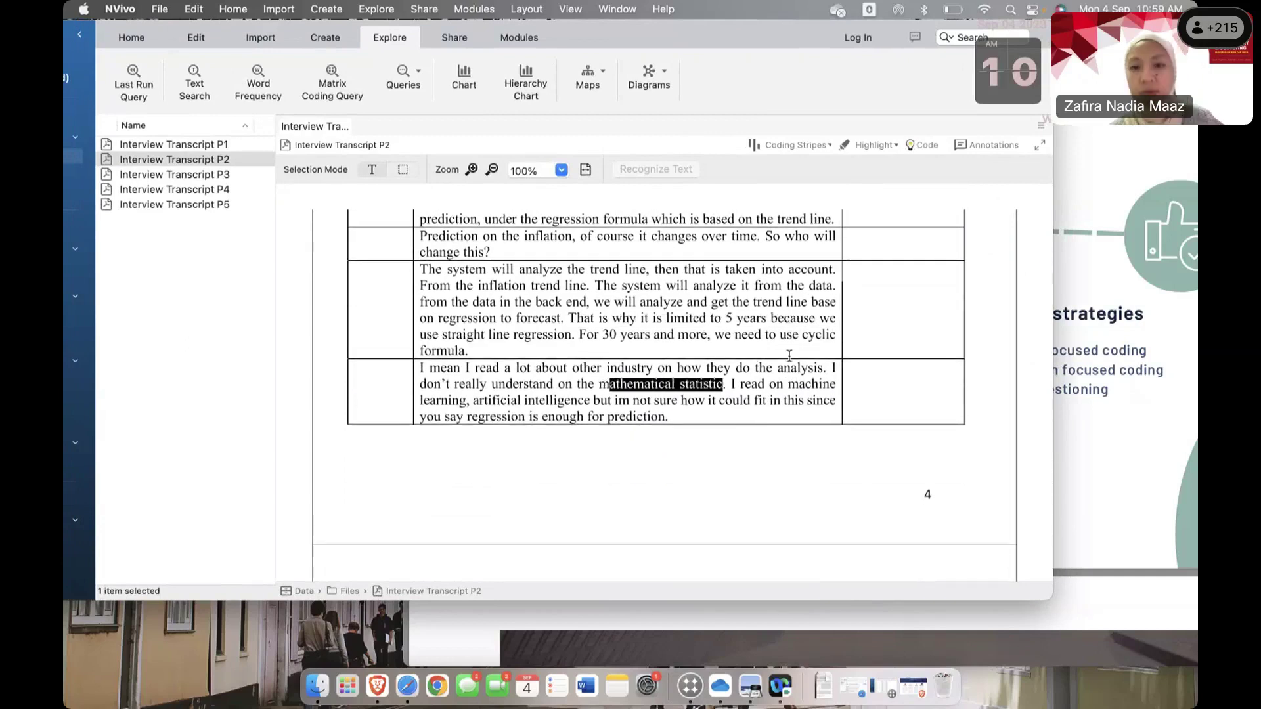
- View the Coding & its strategies section of the Preview PDF, and skim Interview Transcript P2 in NVivo for passages to code
left_click(1071, 399)
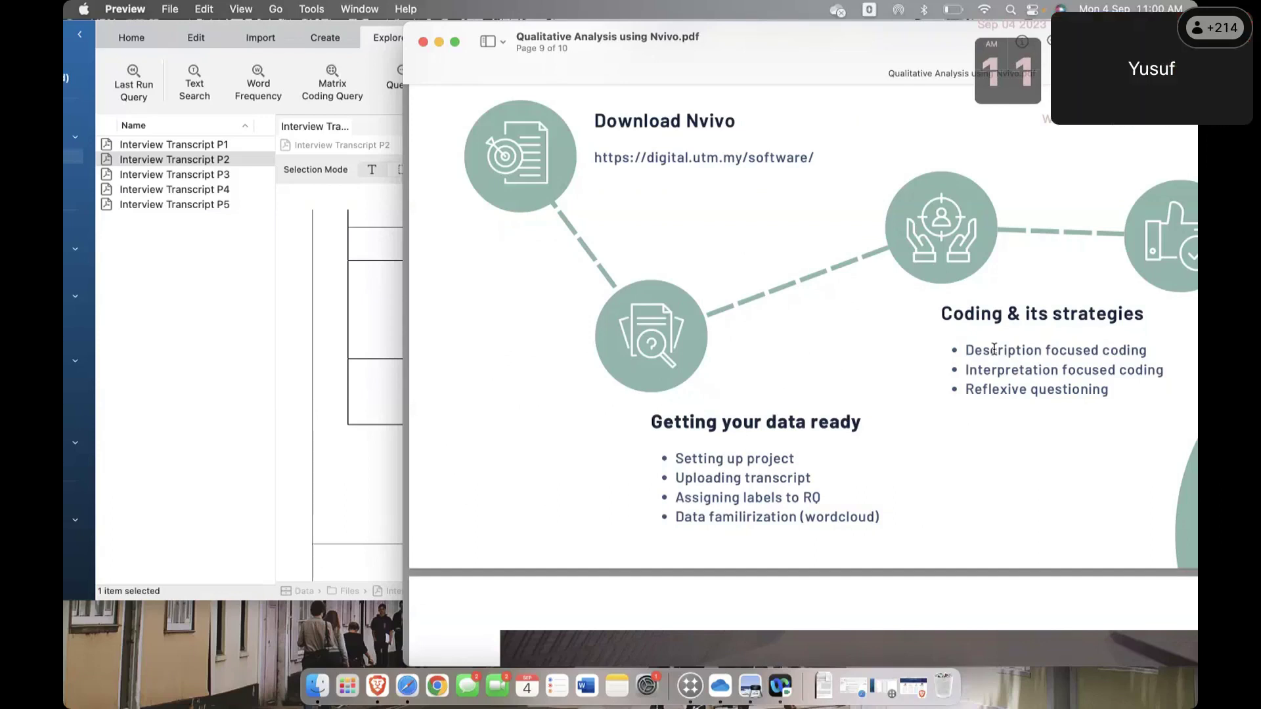
left_click(328, 379)
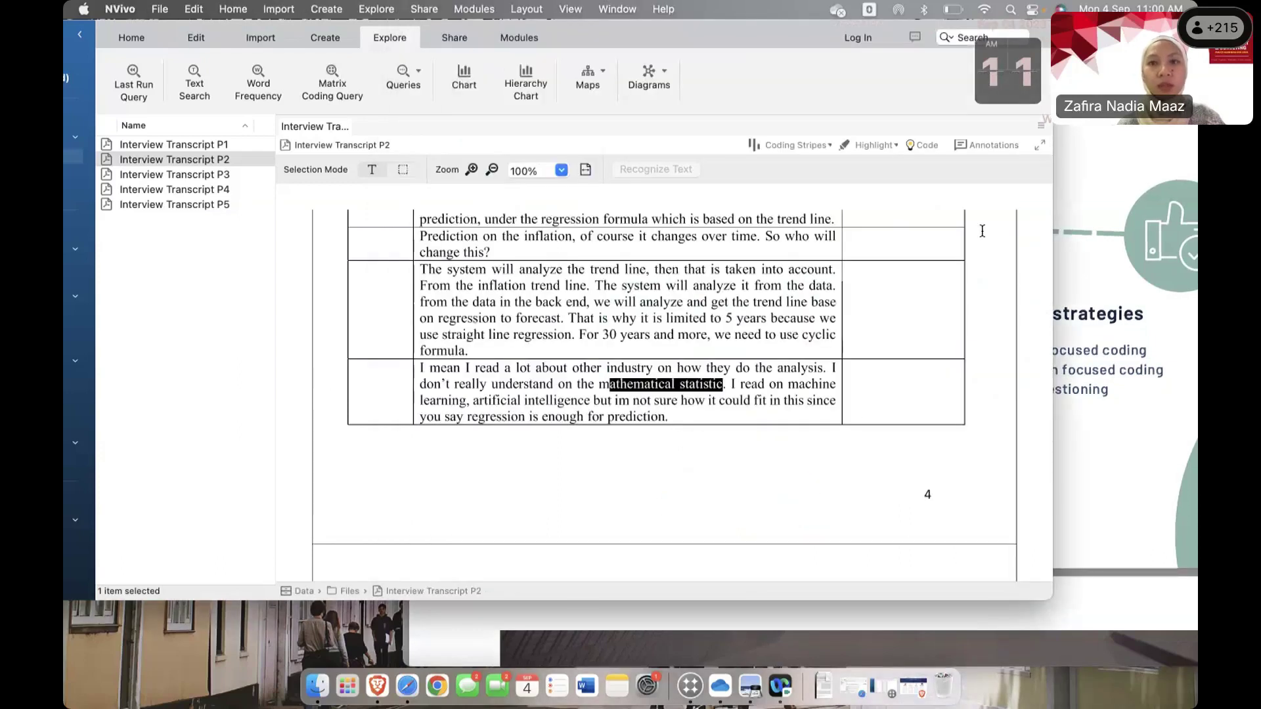
scroll(783, 315, "up", 10)
scroll(783, 315, "down", 15)
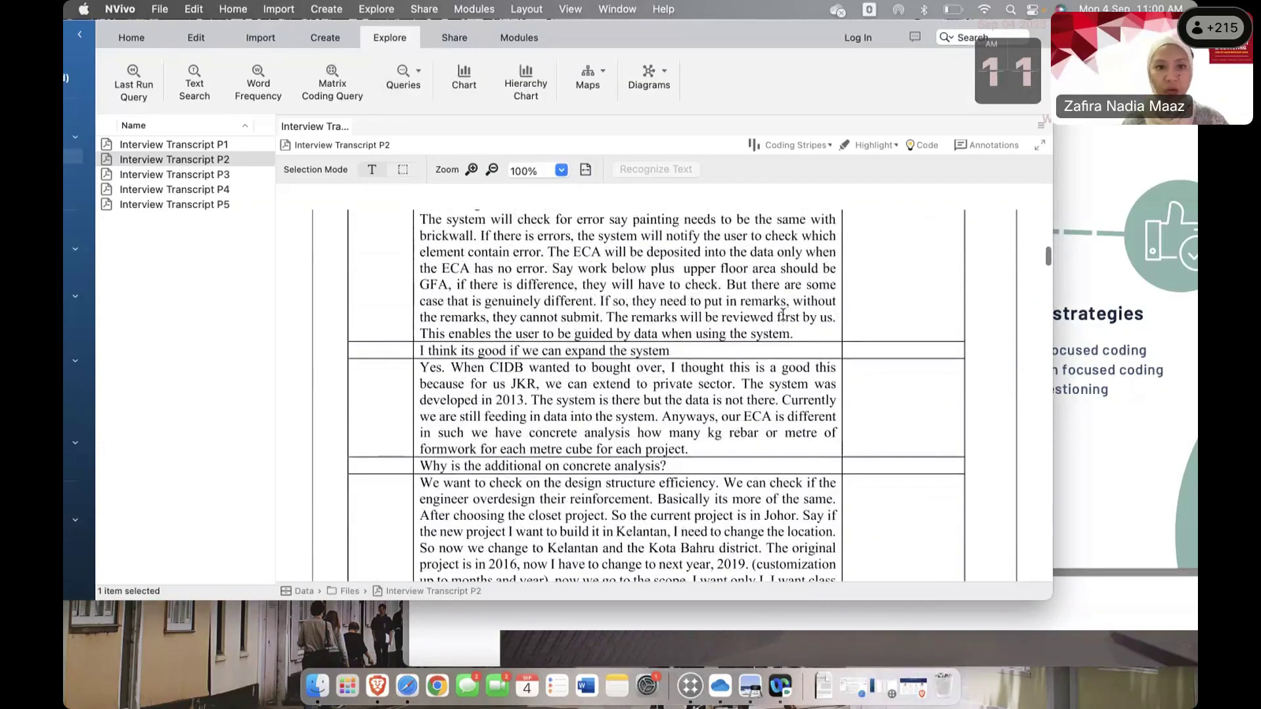
scroll(657, 415, "down", 10)
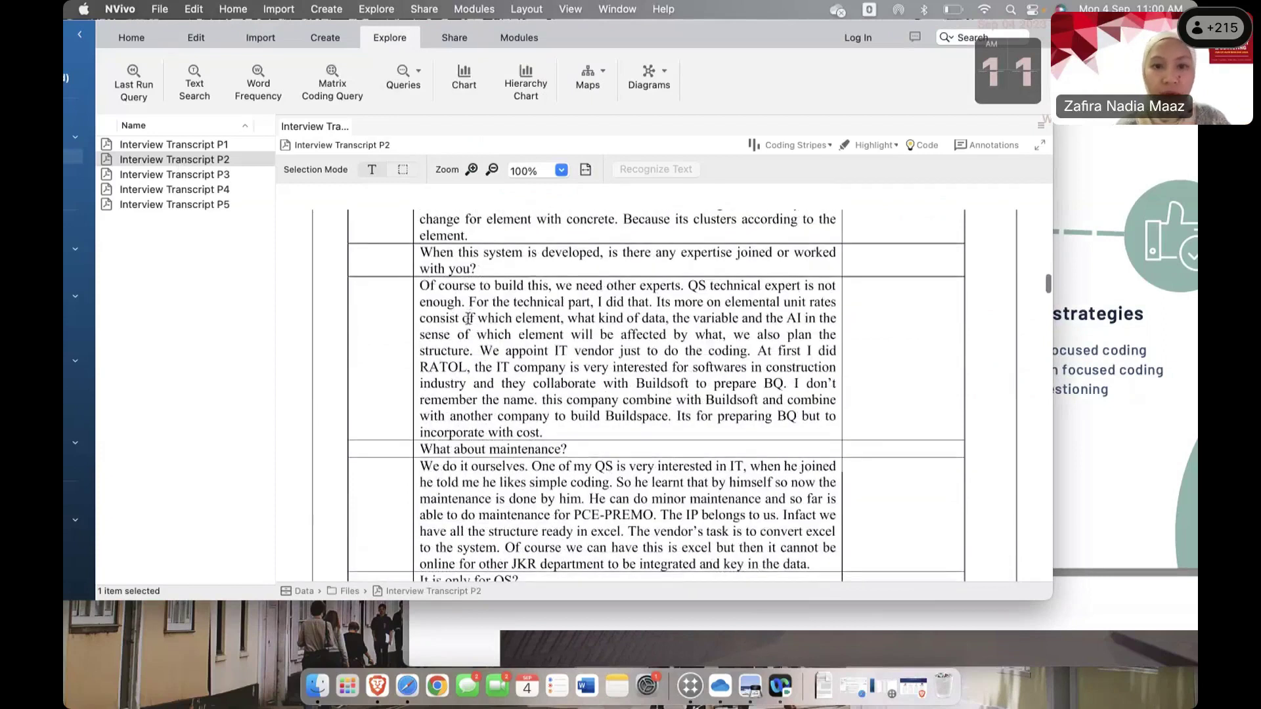
scroll(658, 416, "down", 12)
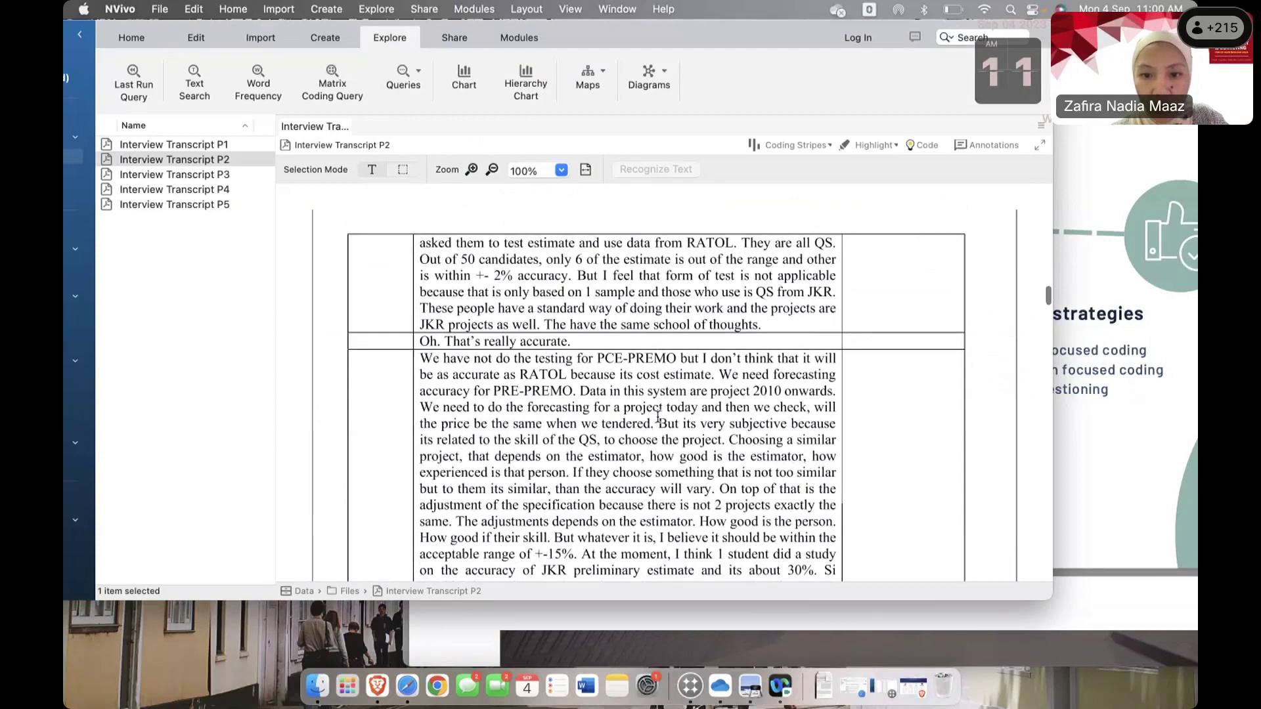
scroll(658, 415, "down", 15)
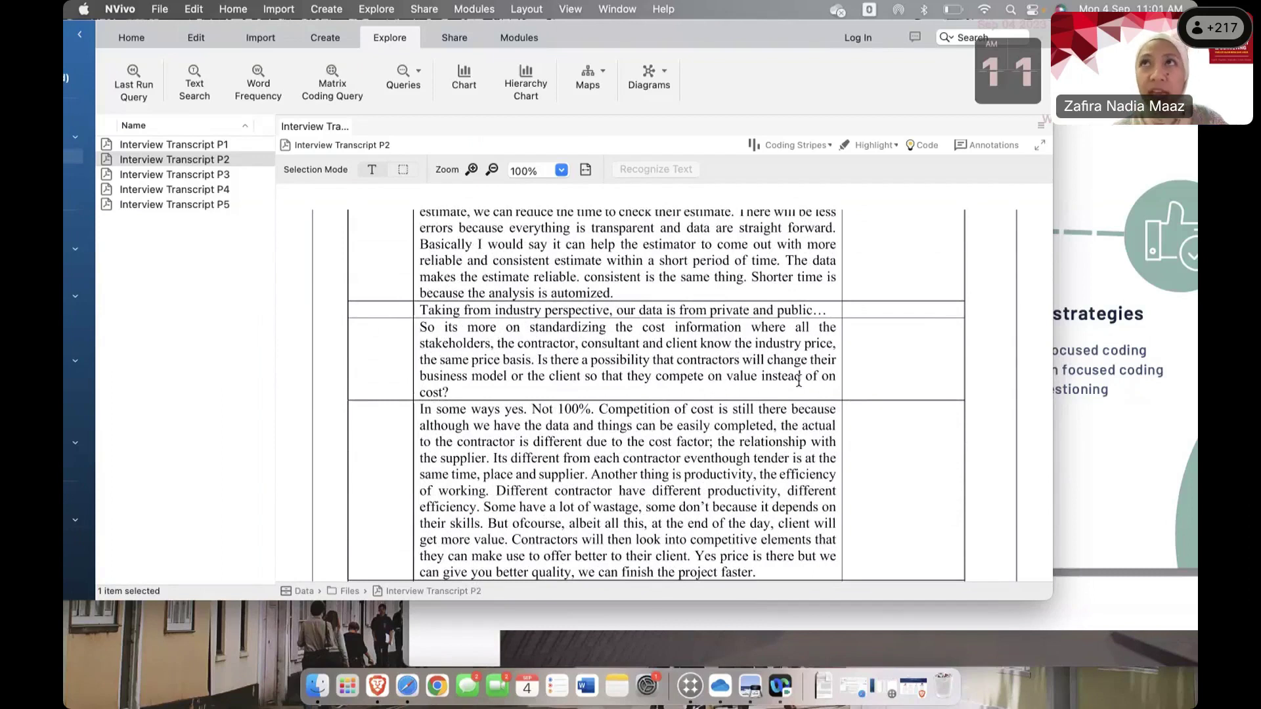
scroll(861, 372, "down", 3)
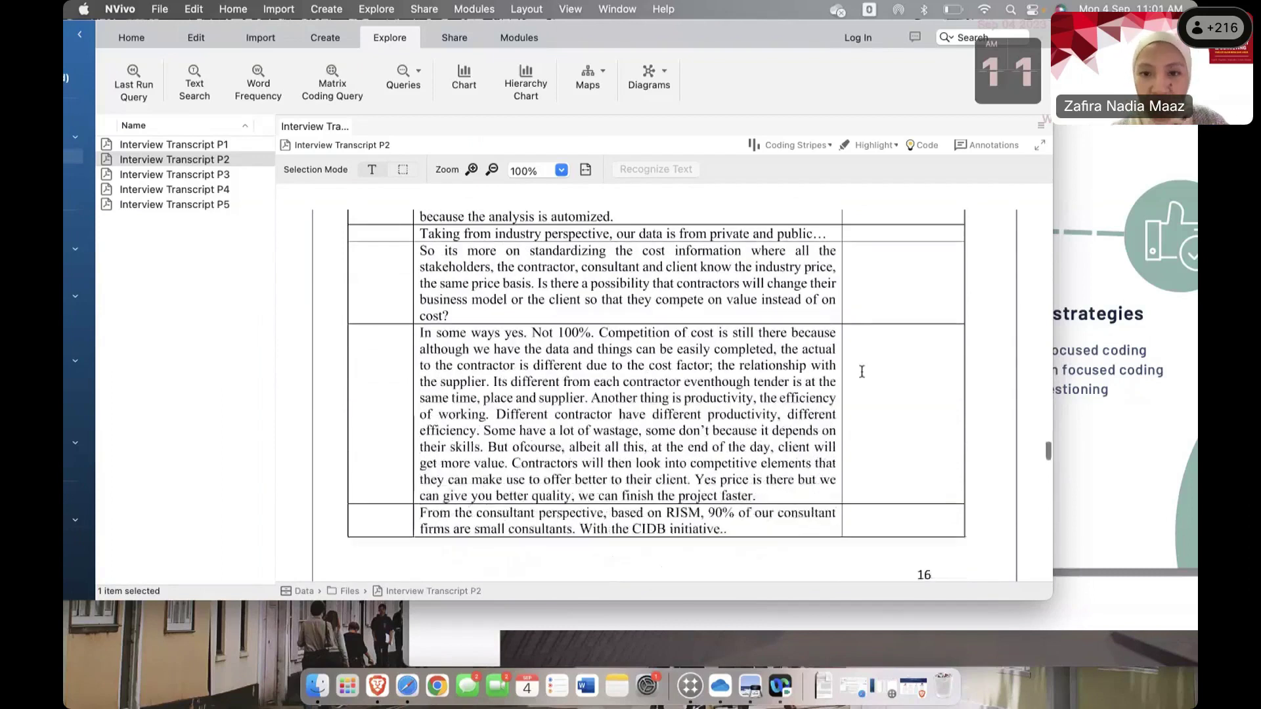
scroll(862, 372, "down", 10)
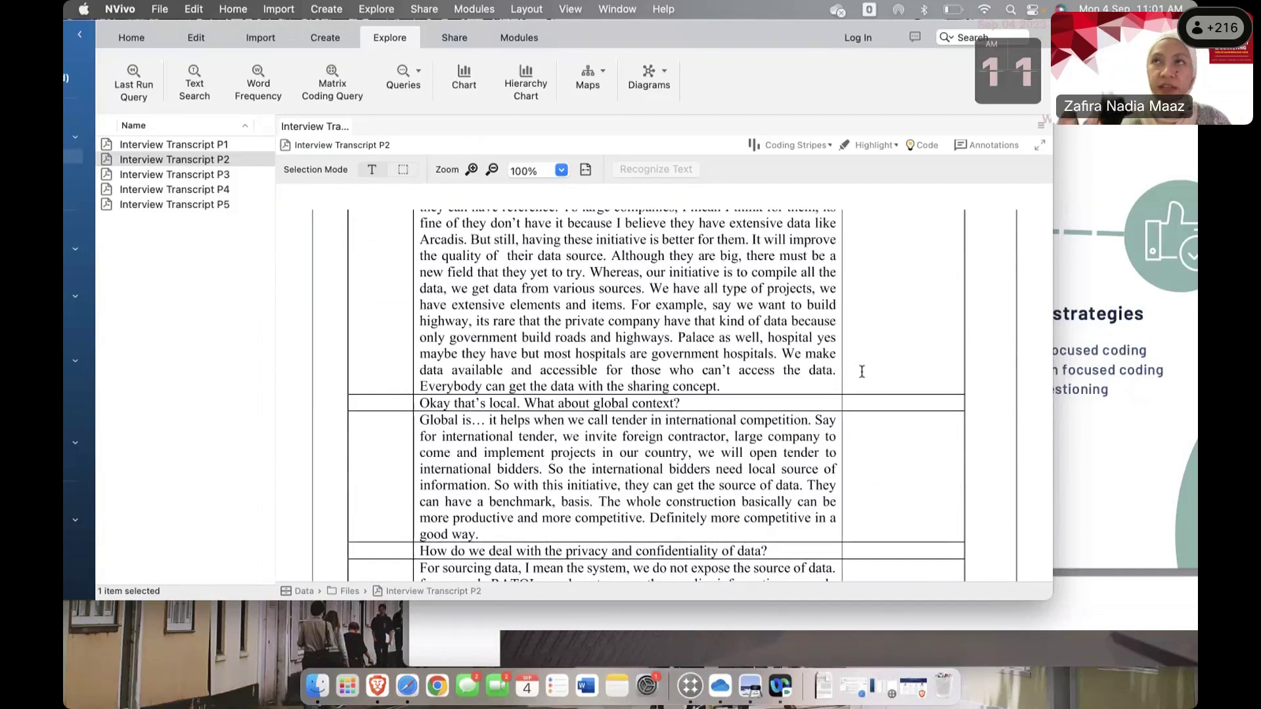
scroll(866, 400, "down", 10)
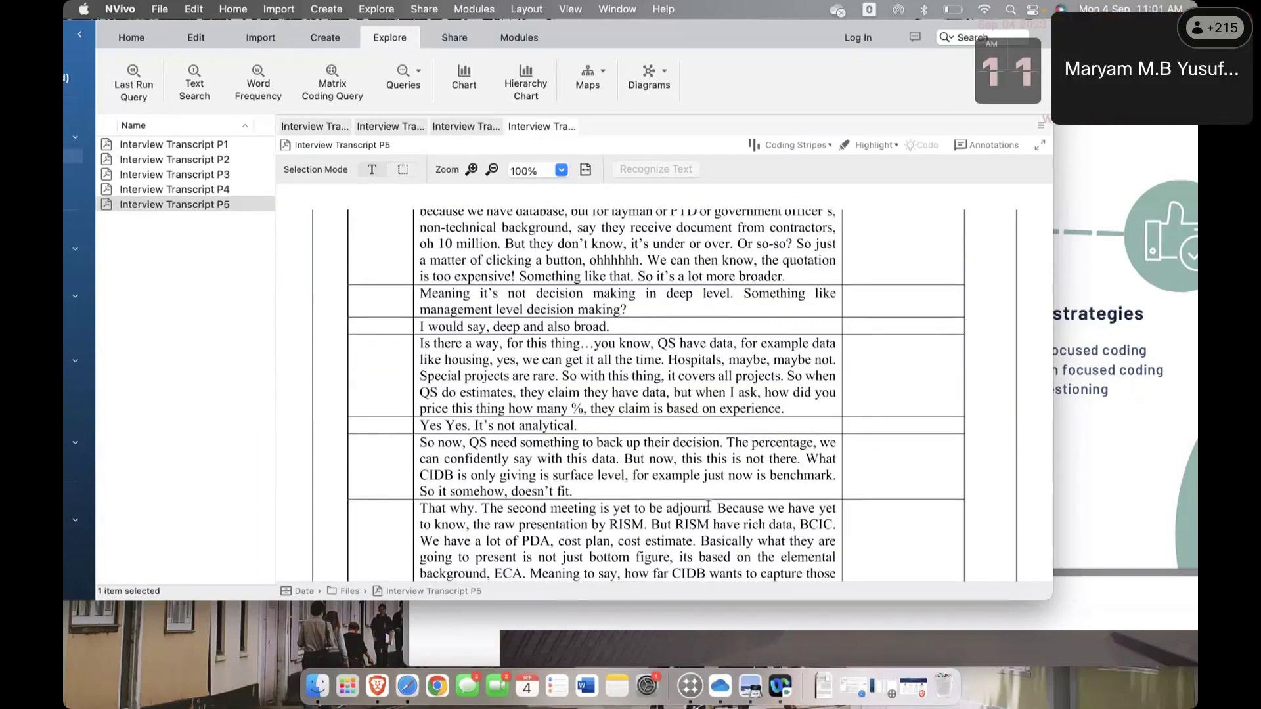
left_click_drag(470, 445, 728, 444)
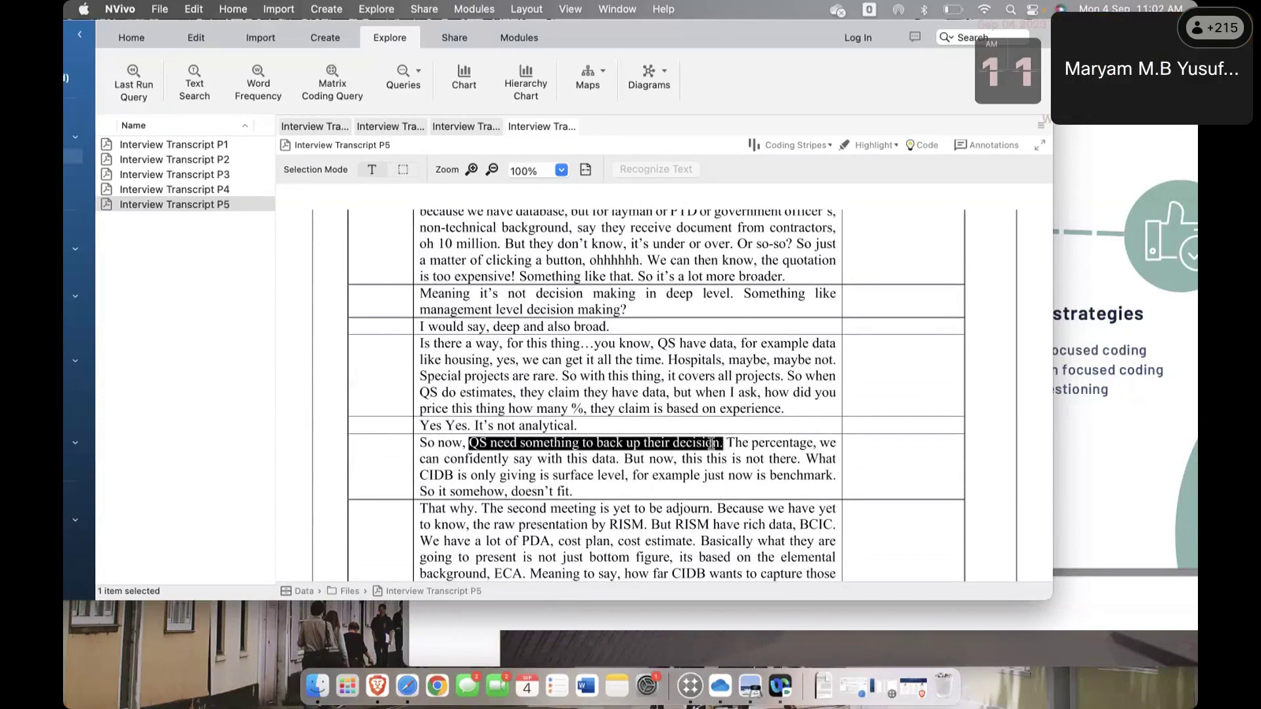
right_click(693, 445)
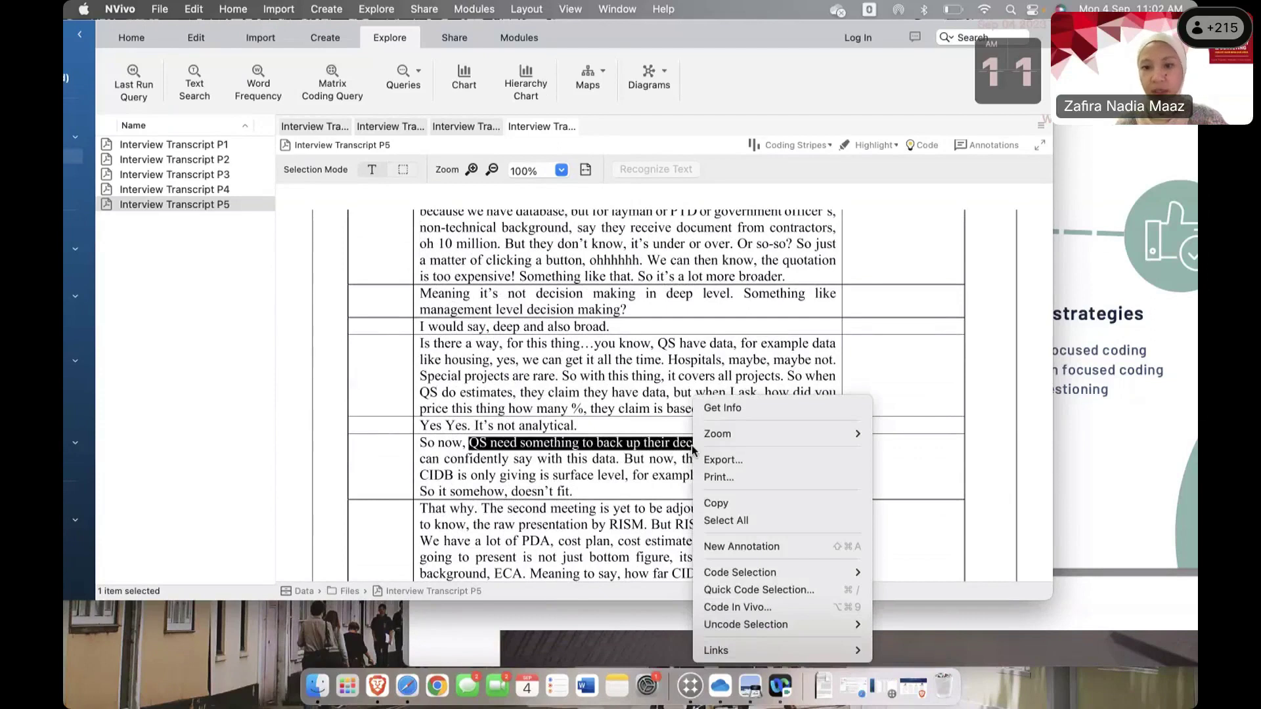
left_click(691, 445)
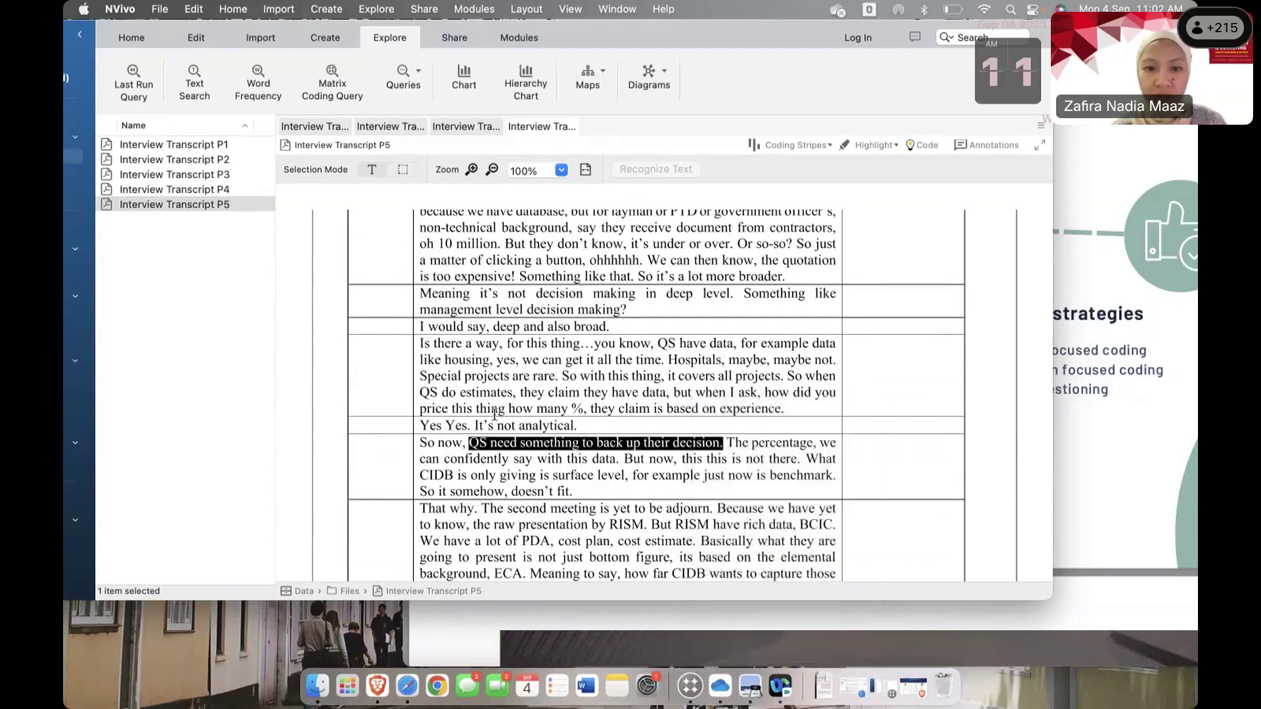
- Code "QS need something to back up their decision" in Interview Transcript P5 to a new code named Data driven decision making, aggregating coding from child codes
left_click(469, 445)
left_click_drag(548, 445, 721, 445)
right_click(700, 445)
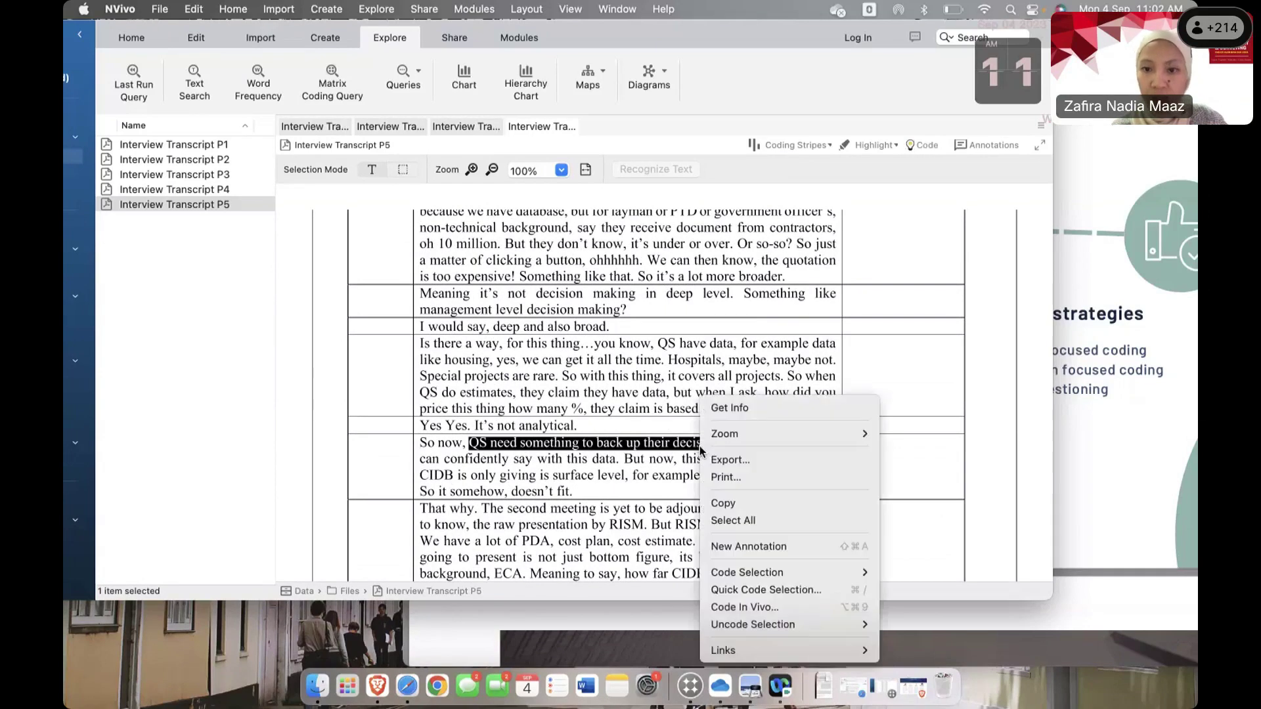
mouse_move(754, 573)
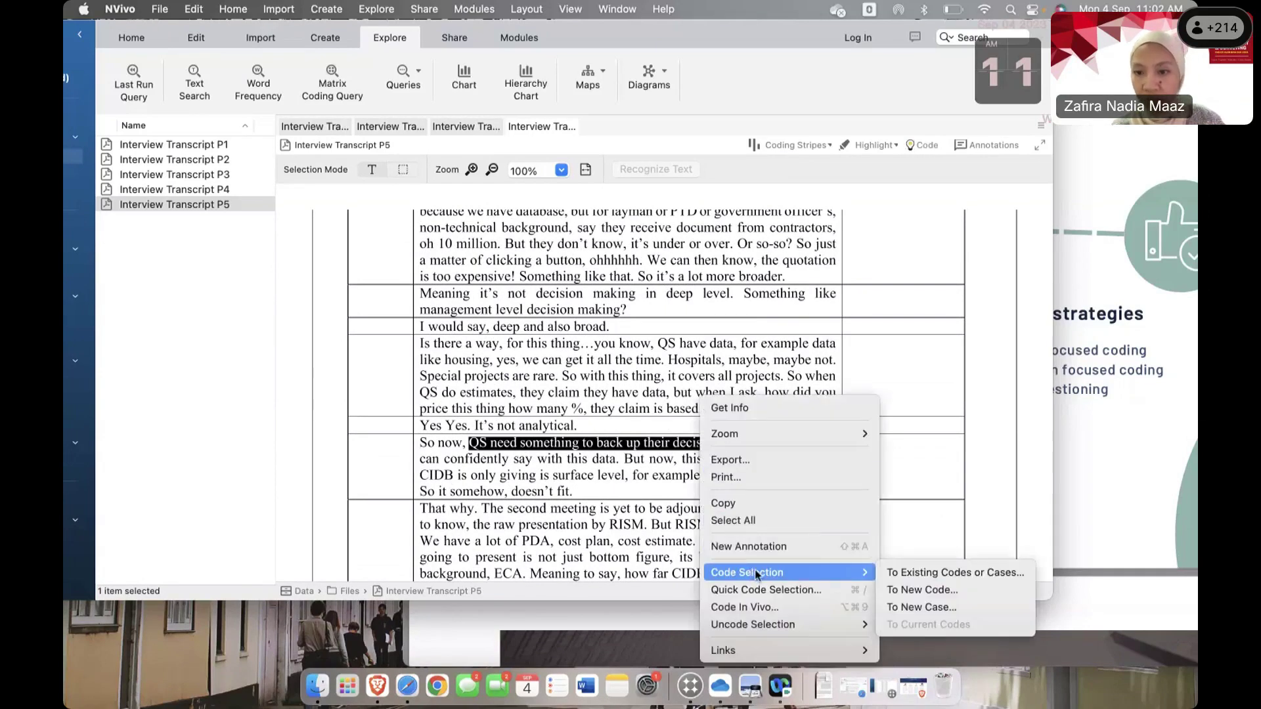
left_click(910, 590)
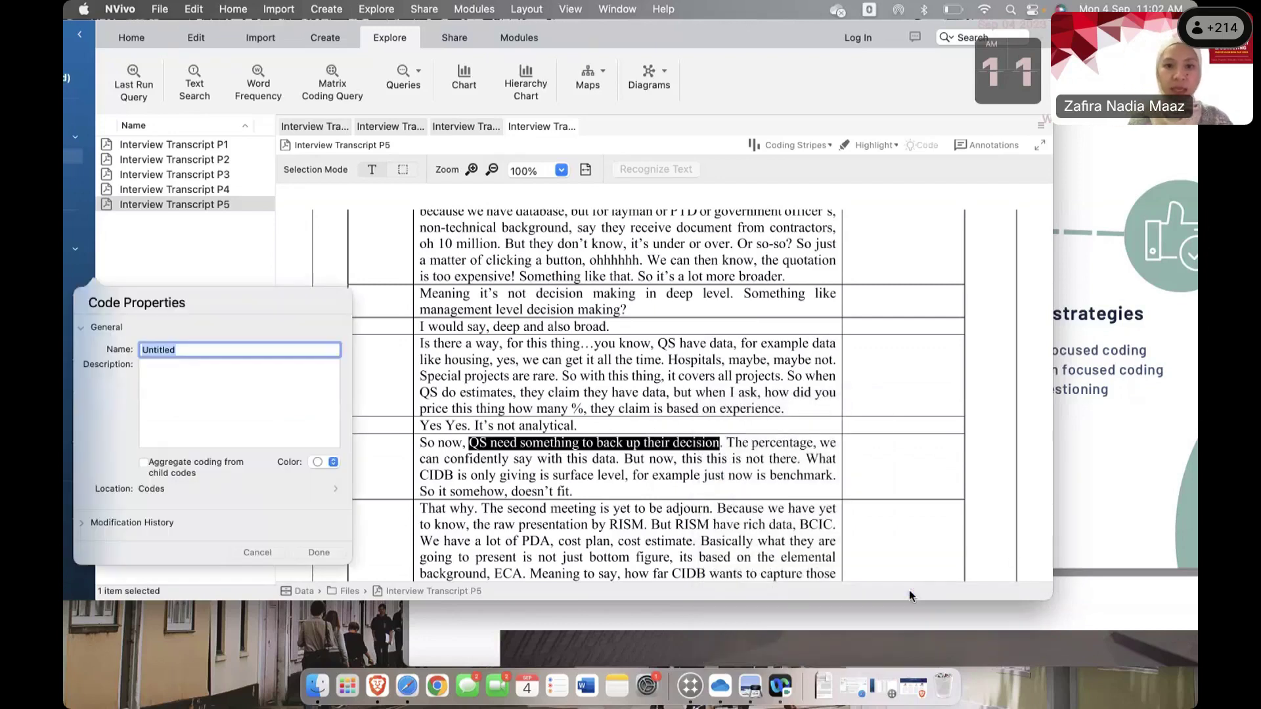
type("Data driven")
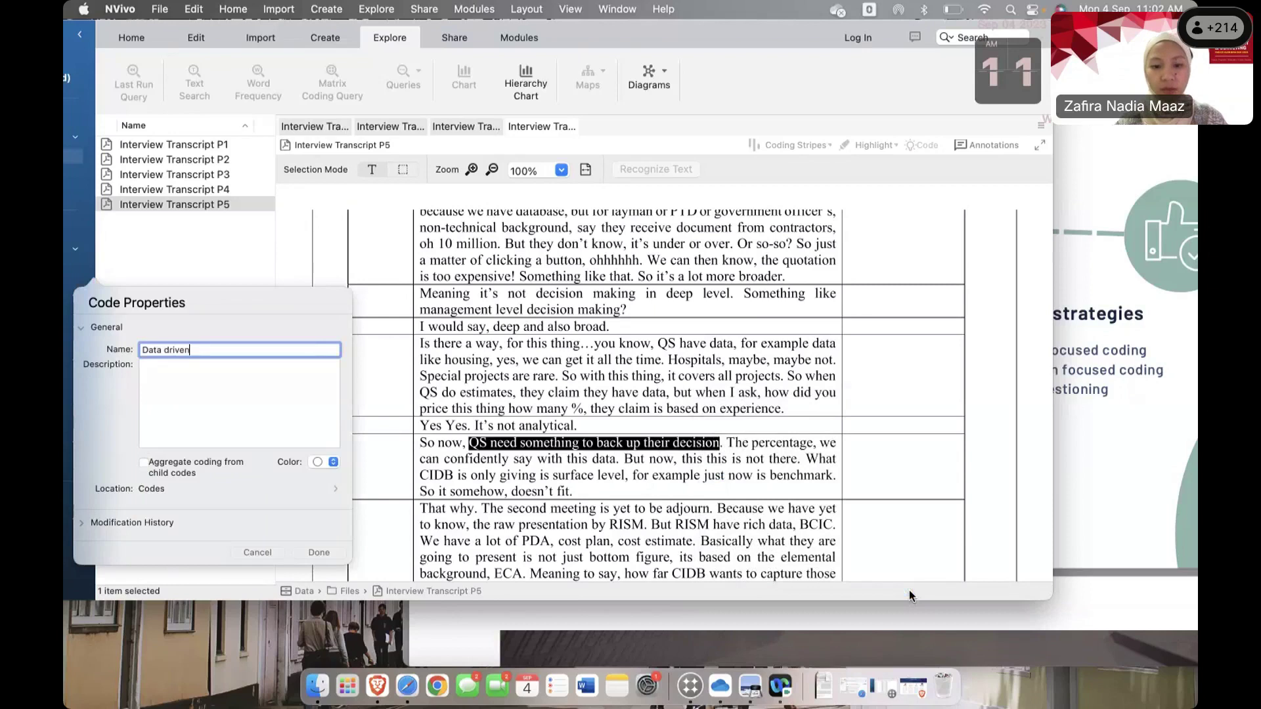
type(" decision making")
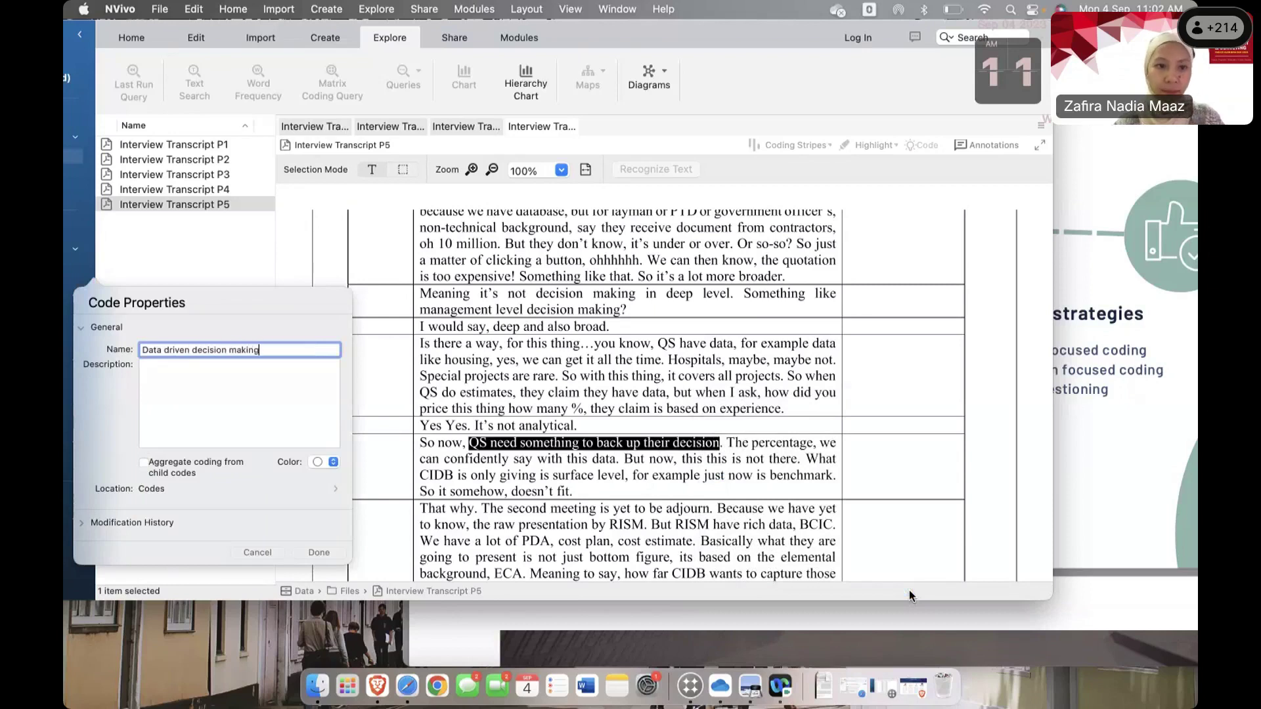
left_click(145, 463)
left_click(316, 553)
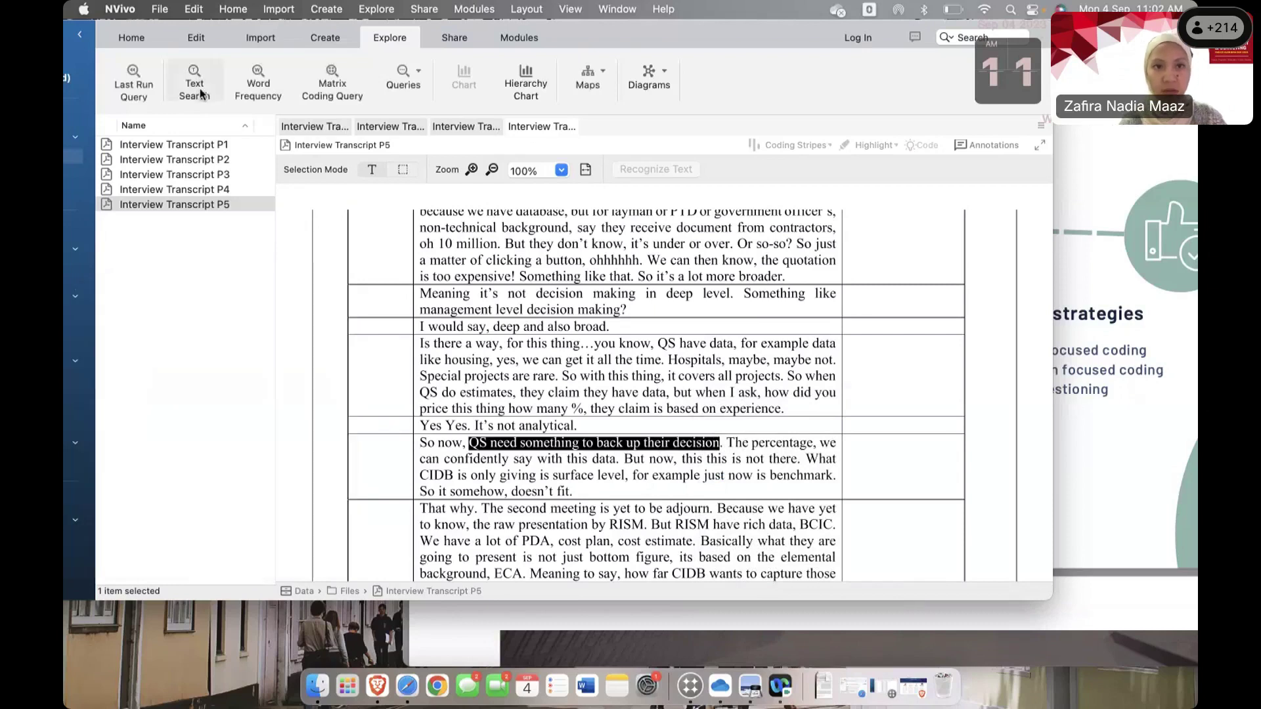
- Expand the collapsed project navigation and display the project's list of codes beside Interview Transcript P5
left_click(191, 127)
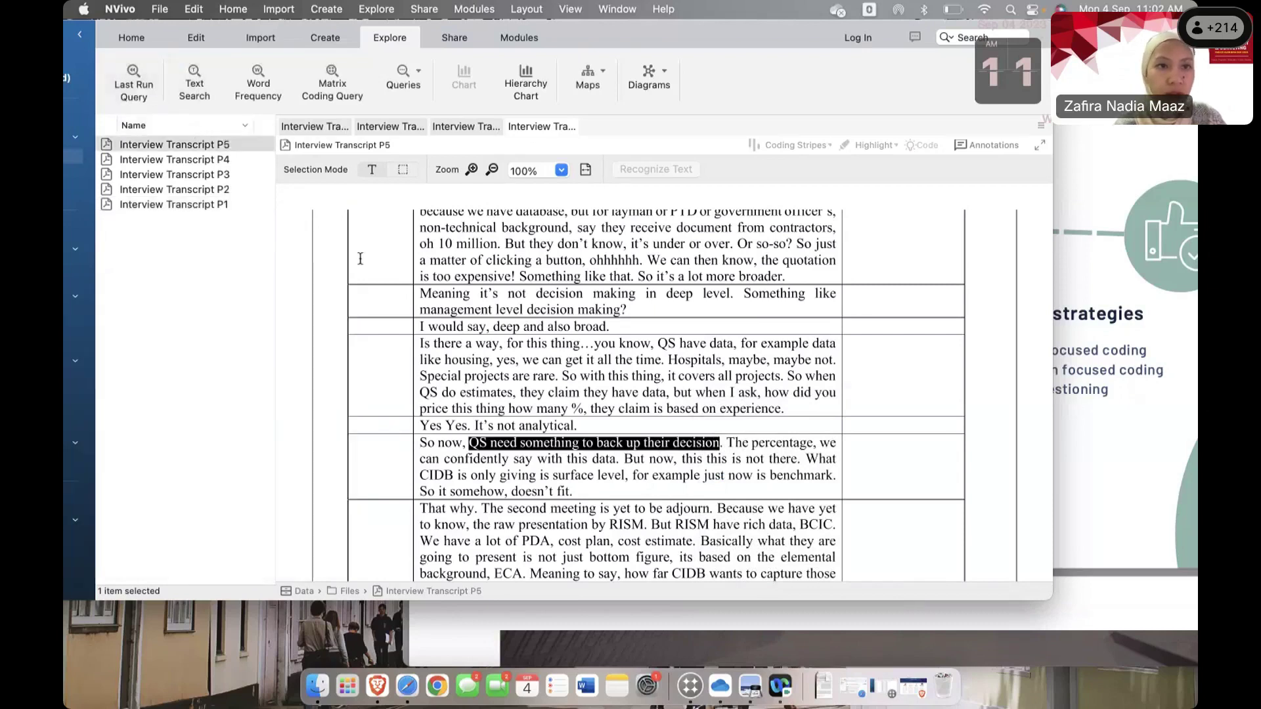
left_click(80, 34)
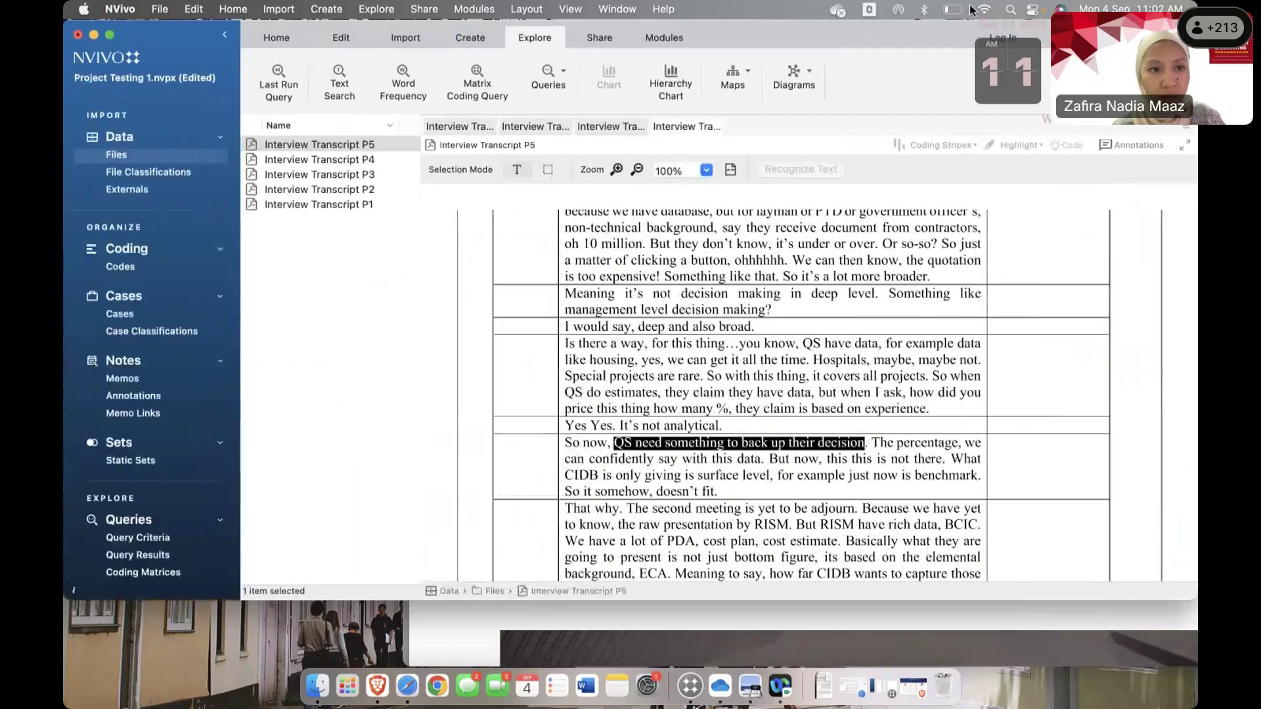
left_click(145, 266)
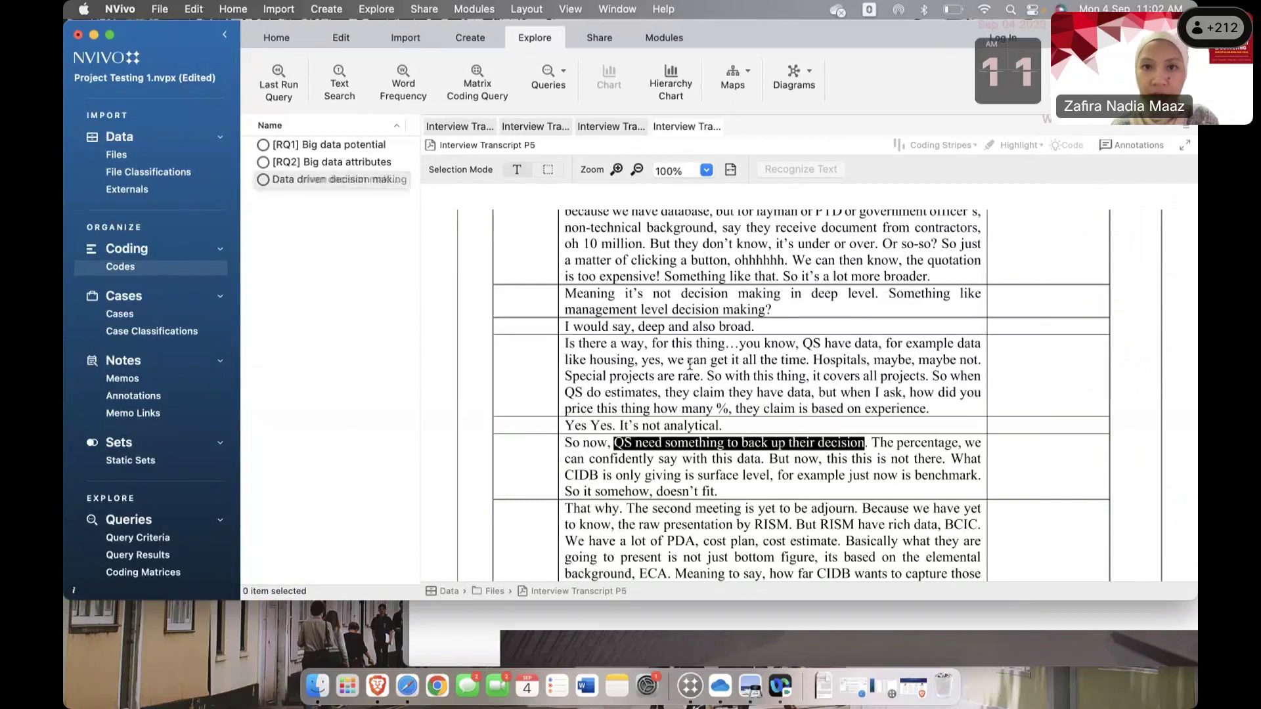
- Code the passage from "For government policy" to "period of 5 years." in Interview Transcript P5 to a new code named Government support
scroll(718, 430, "down", 8)
scroll(717, 430, "down", 1)
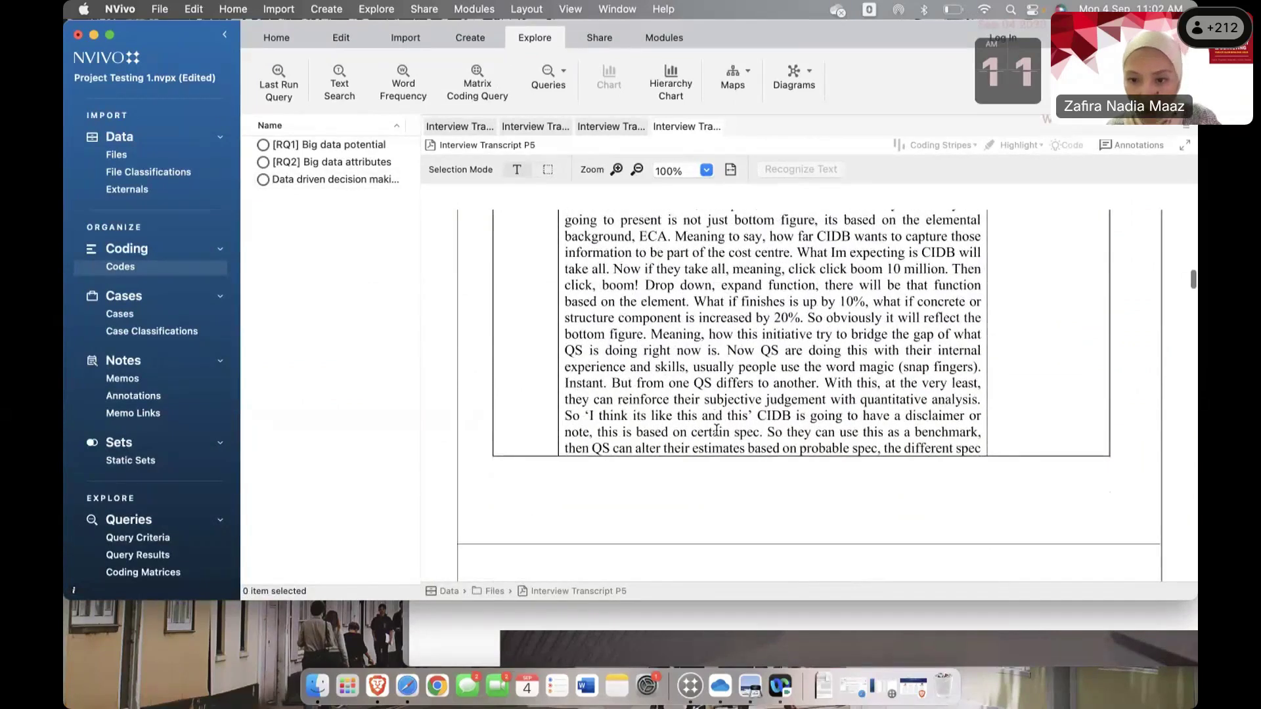
scroll(859, 416, "down", 5)
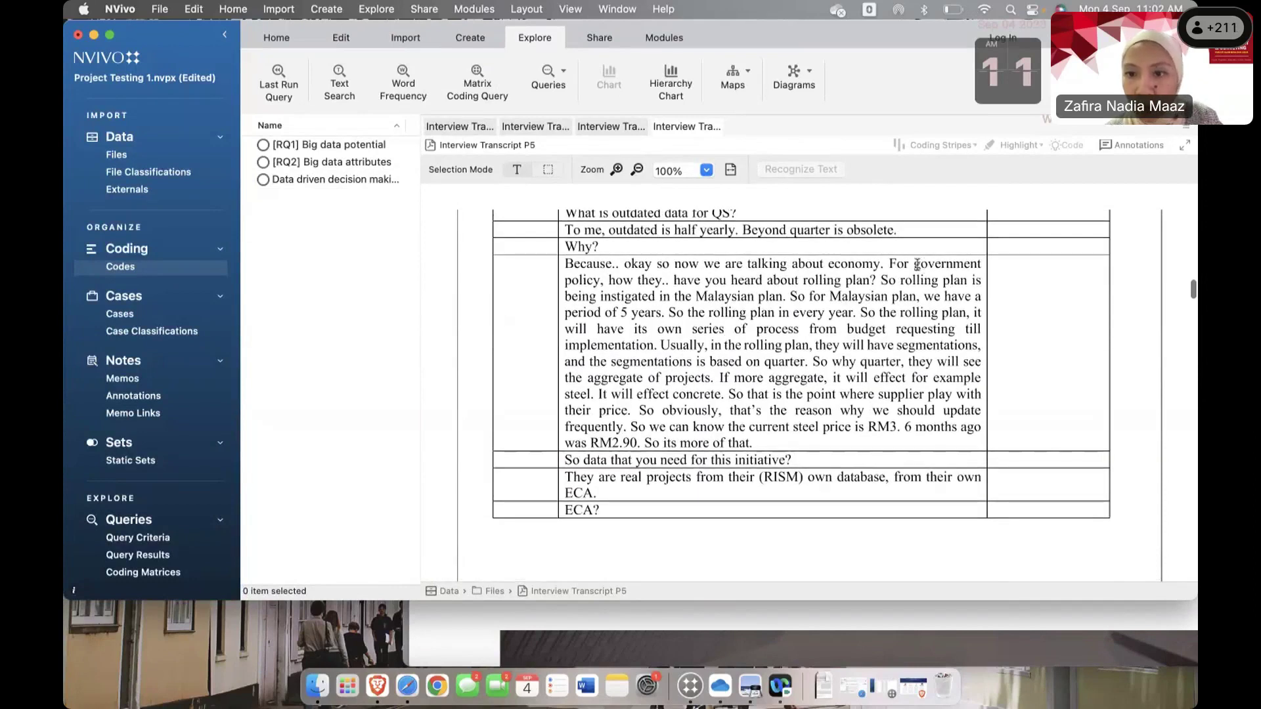
left_click_drag(893, 263, 667, 309)
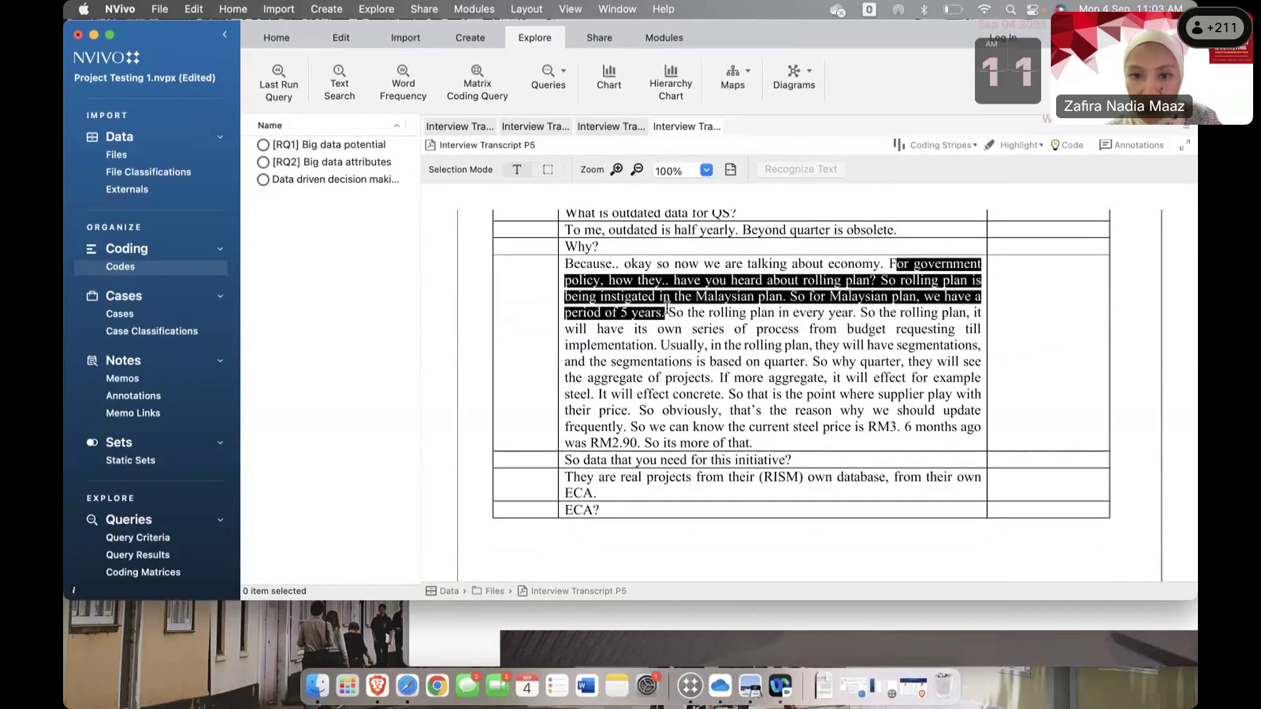
left_click(888, 263)
left_click_drag(750, 289, 671, 313)
right_click(651, 287)
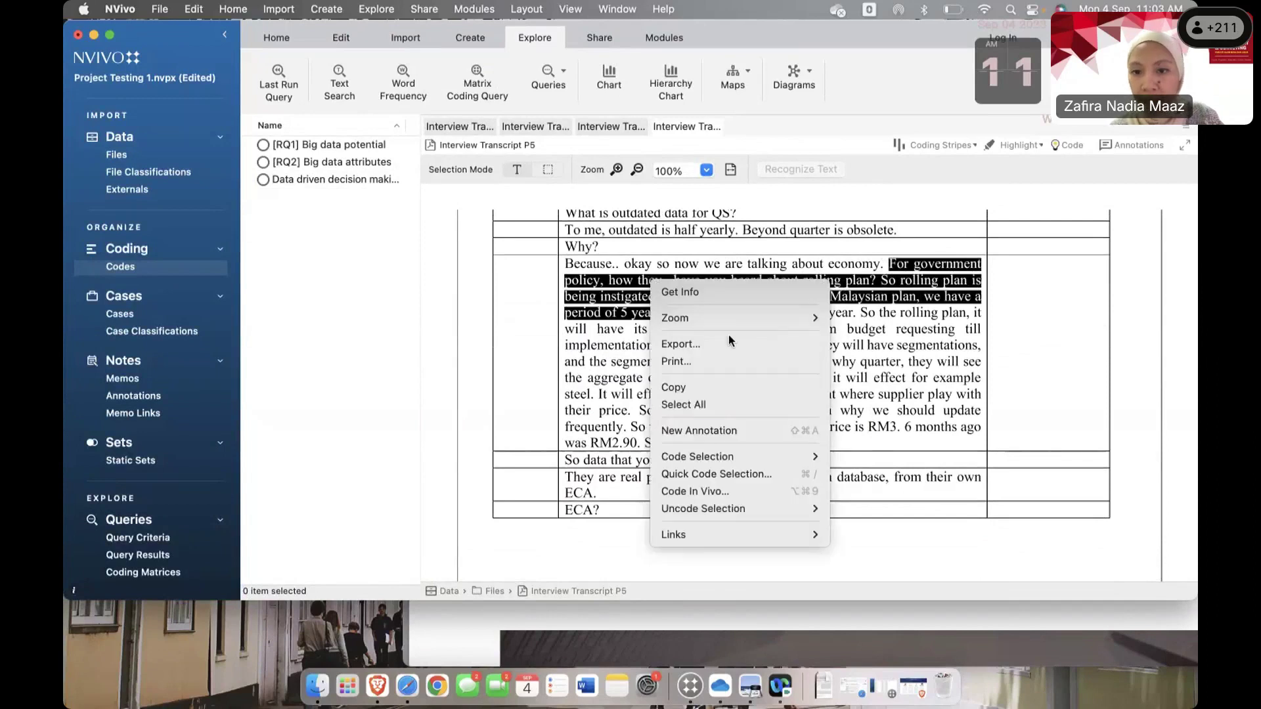
mouse_move(749, 458)
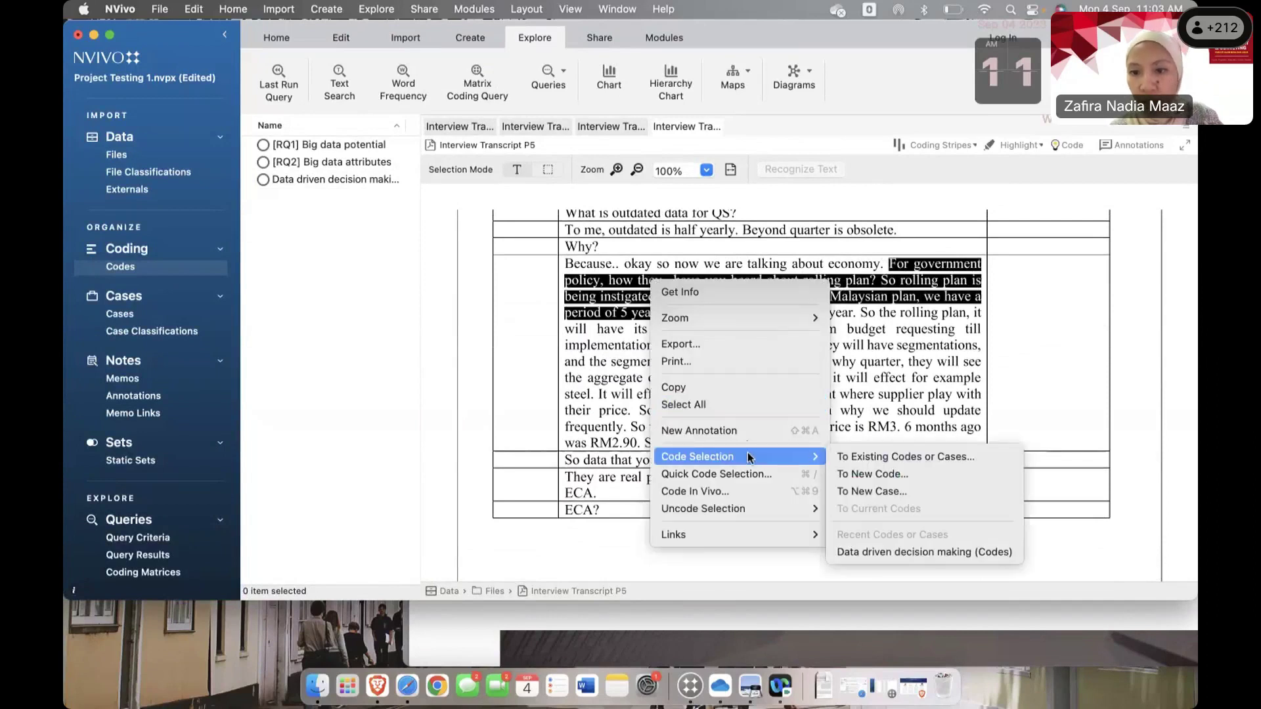
left_click(901, 474)
key("BackSpace")
type("Government su")
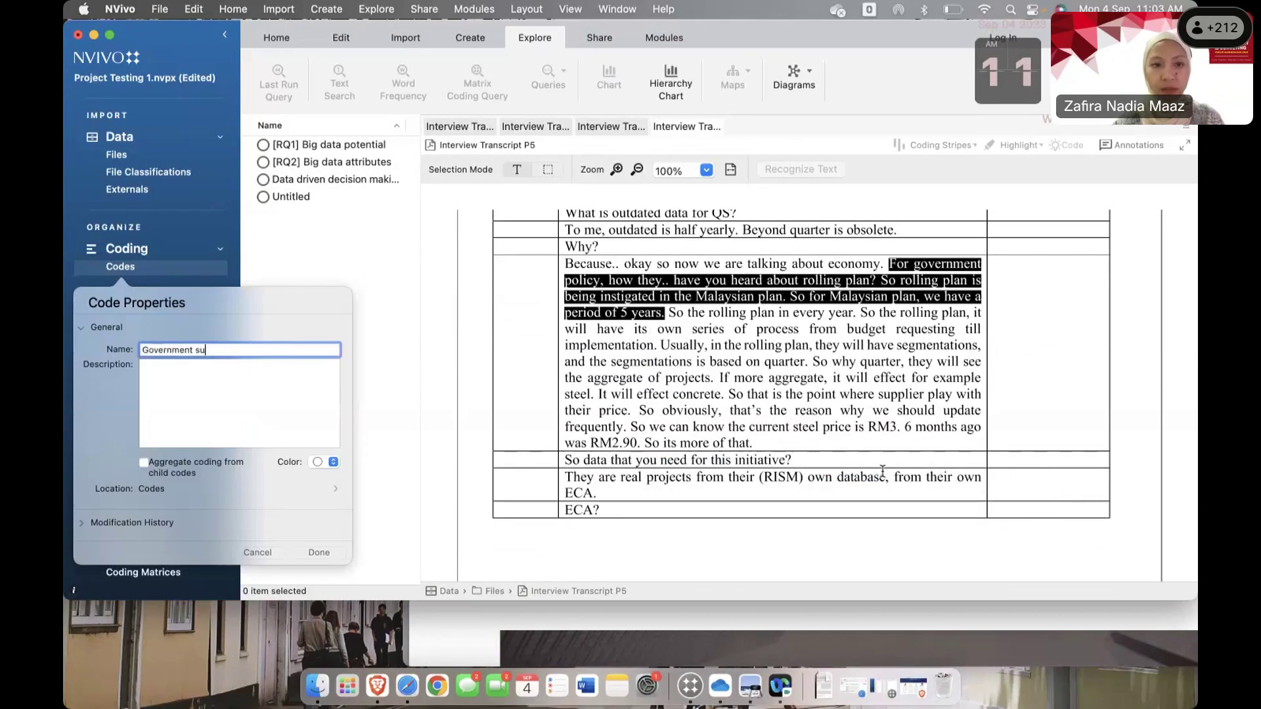
type("pport")
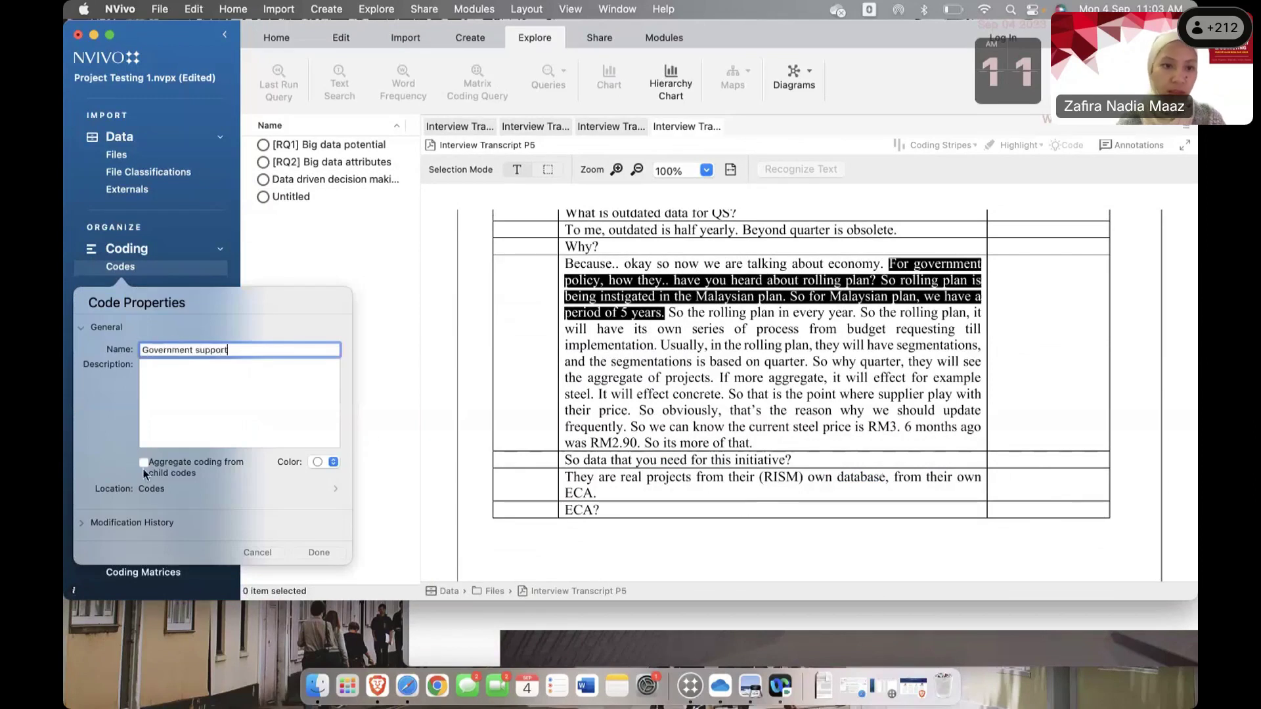
left_click(318, 552)
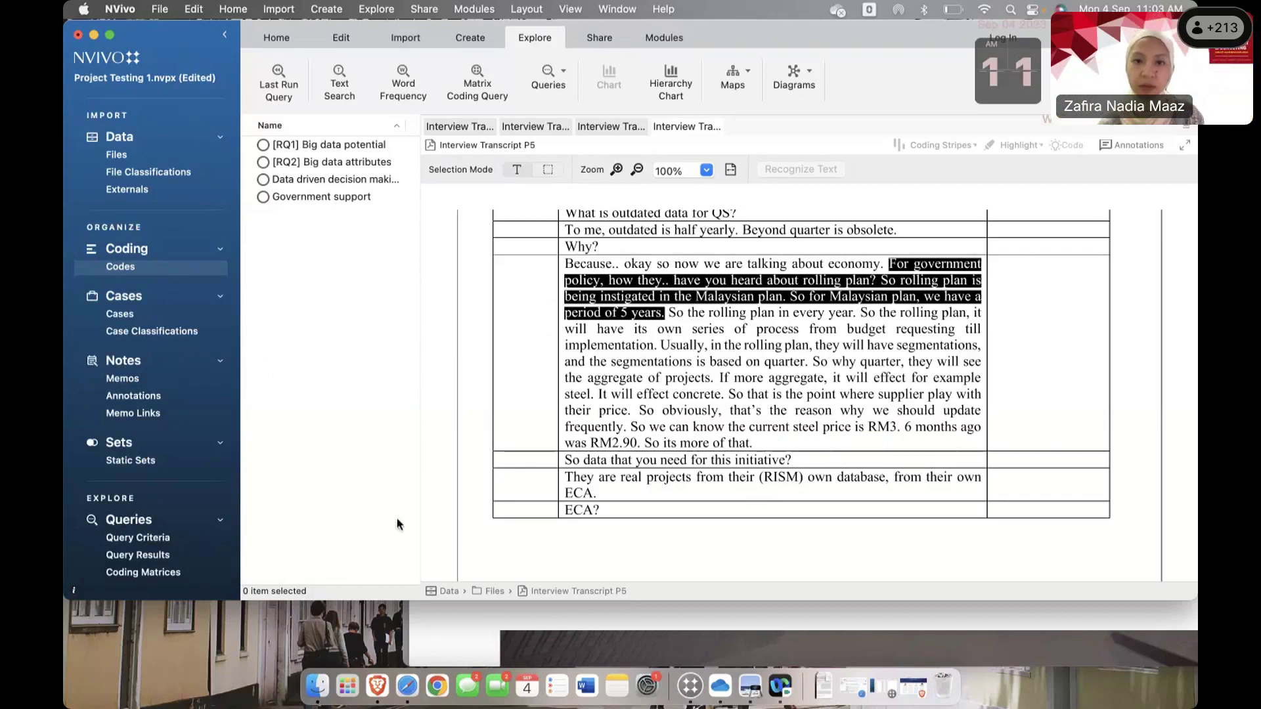
- Code the passage from "But, let say when" to "First thing is data availability." to the existing Data driven decision making code and open that code's references
left_click(699, 404)
scroll(700, 404, "down", 5)
scroll(700, 404, "down", 3)
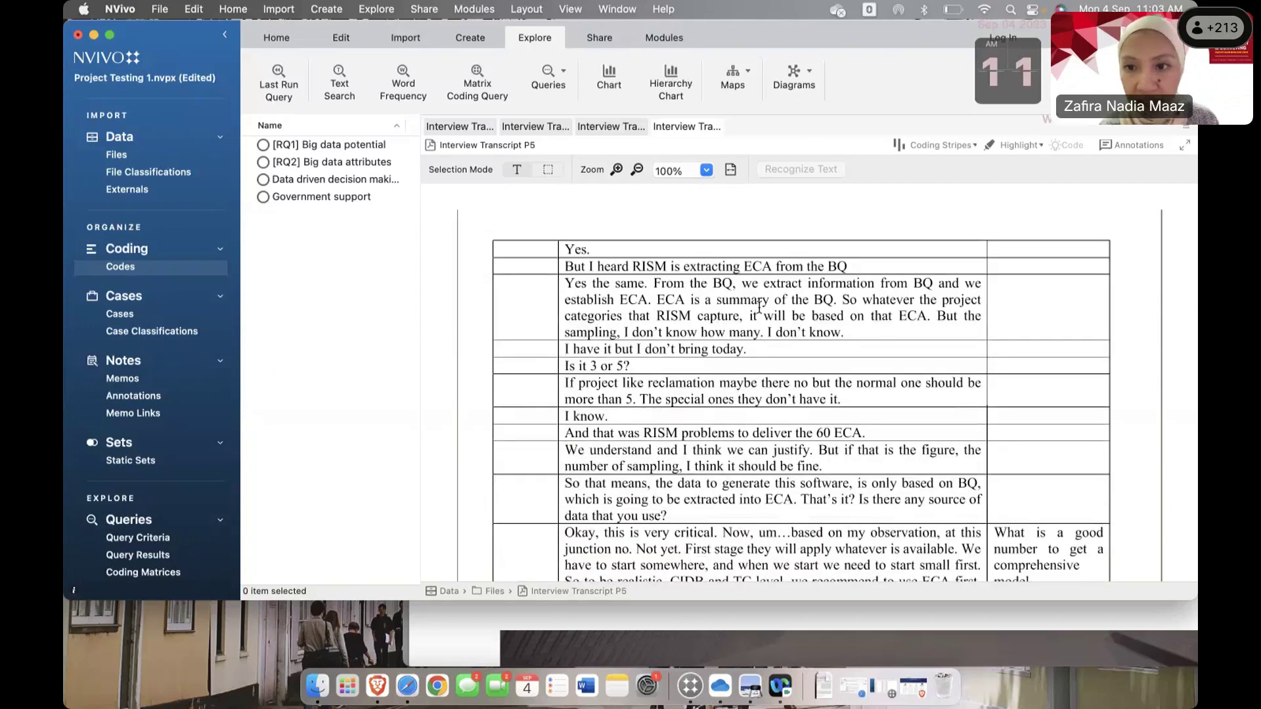
scroll(788, 388, "down", 2)
scroll(787, 393, "down", 2)
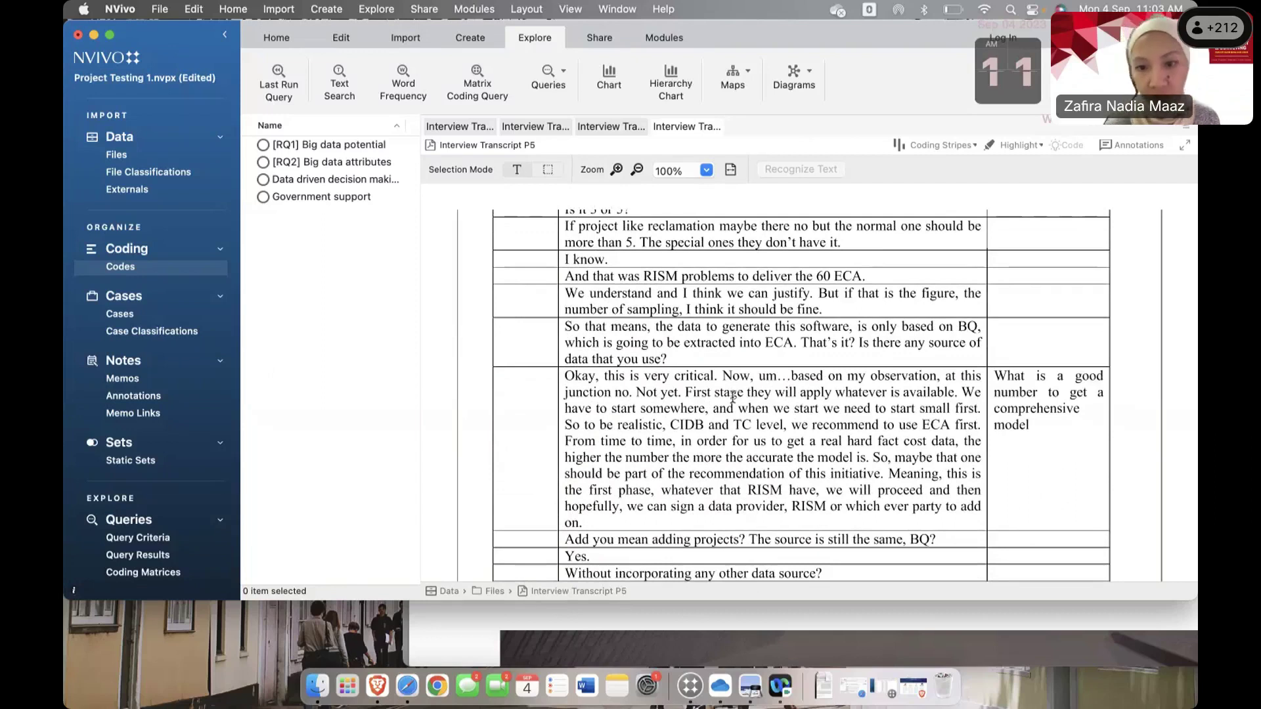
scroll(730, 407, "down", 5)
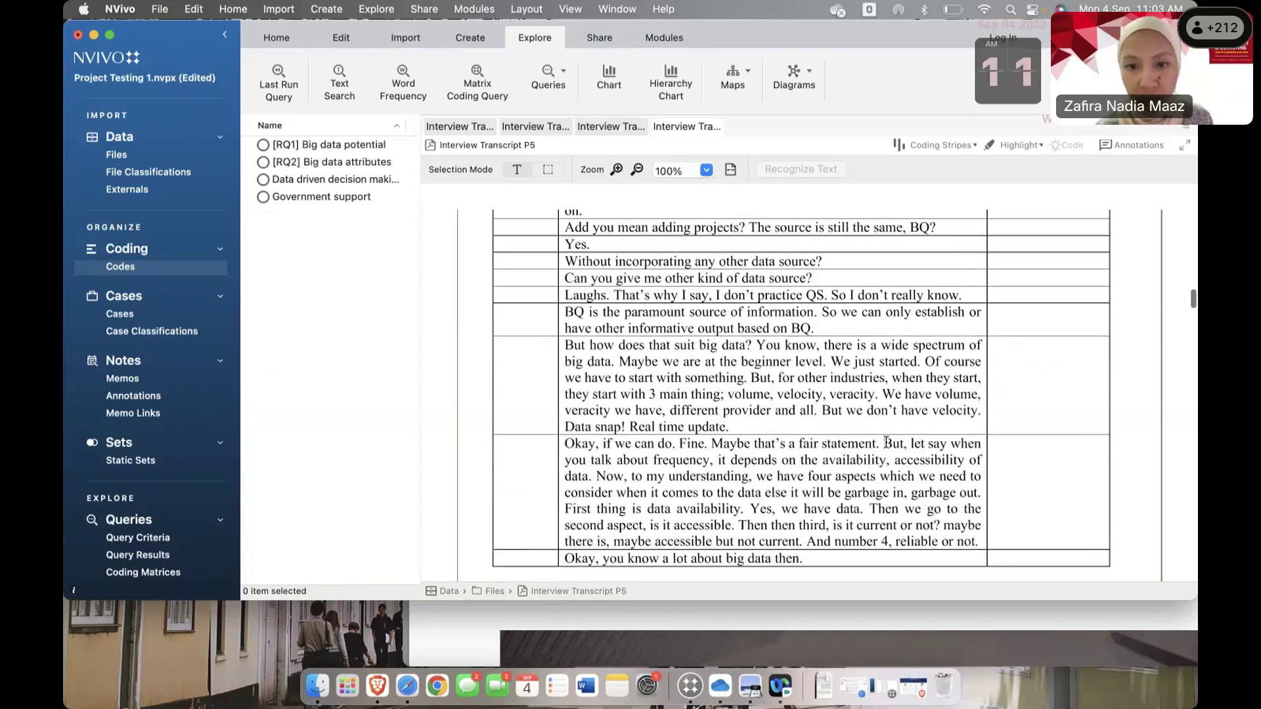
left_click_drag(874, 496, 744, 512)
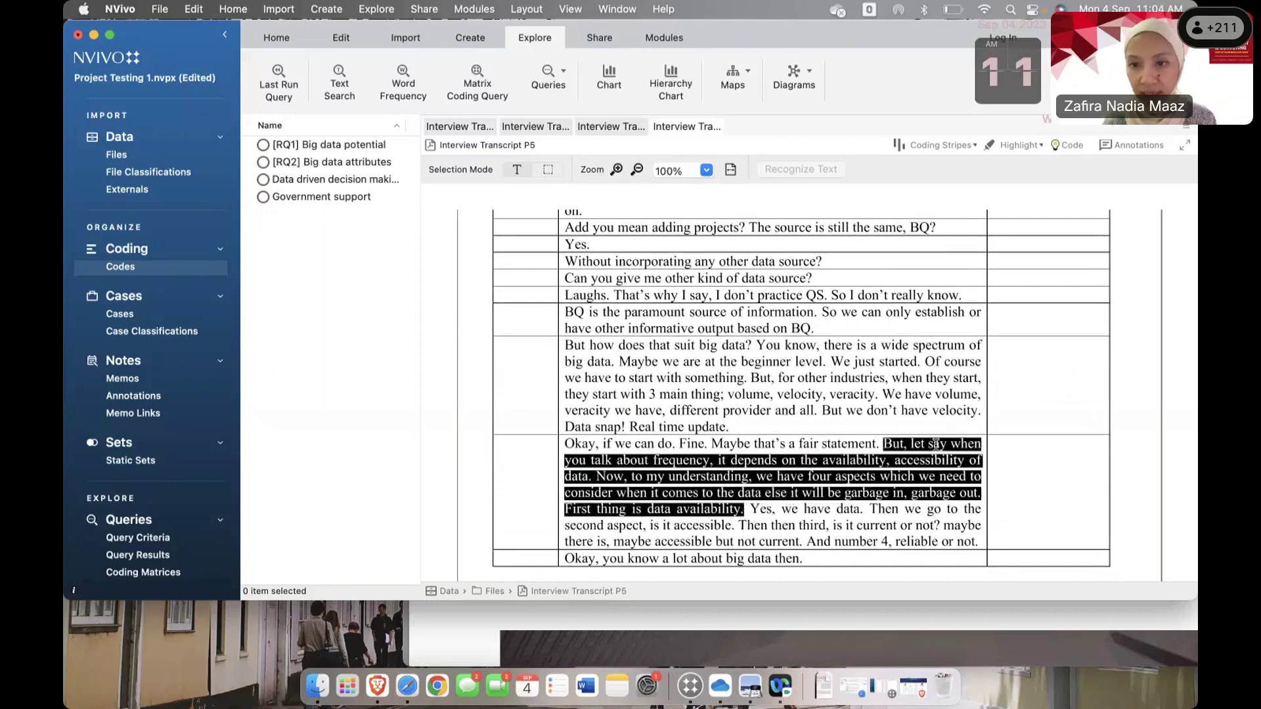
left_click_drag(936, 444, 342, 178)
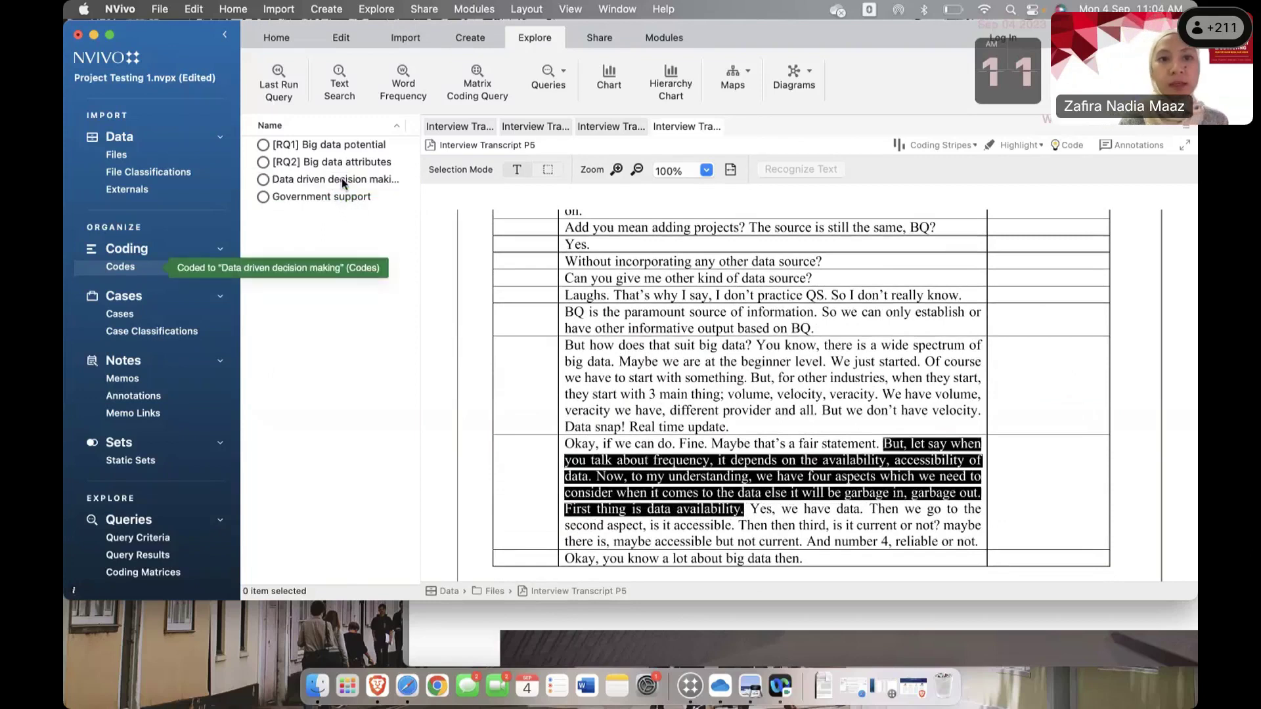
double_click(342, 179)
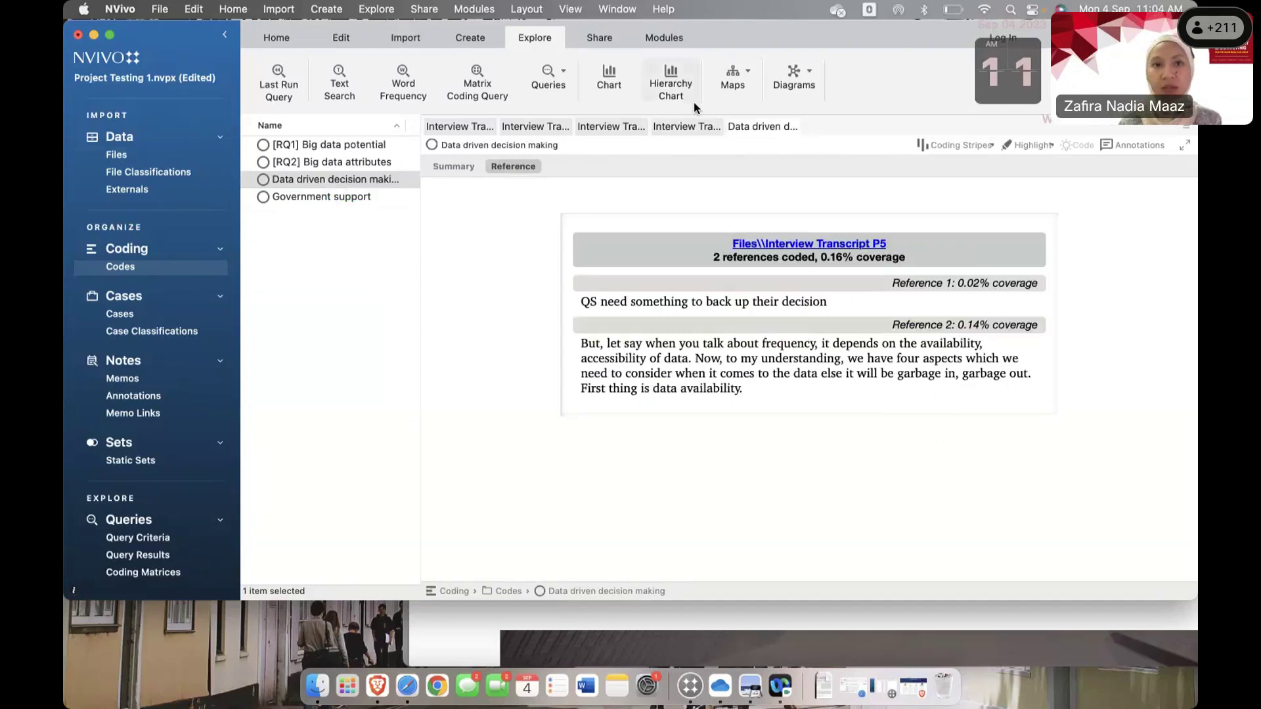
- Code the passage from "In our industry" to "a different structure" in Interview Transcript P5 to a new code named Bereucracy
left_click(687, 126)
scroll(781, 303, "down", 20)
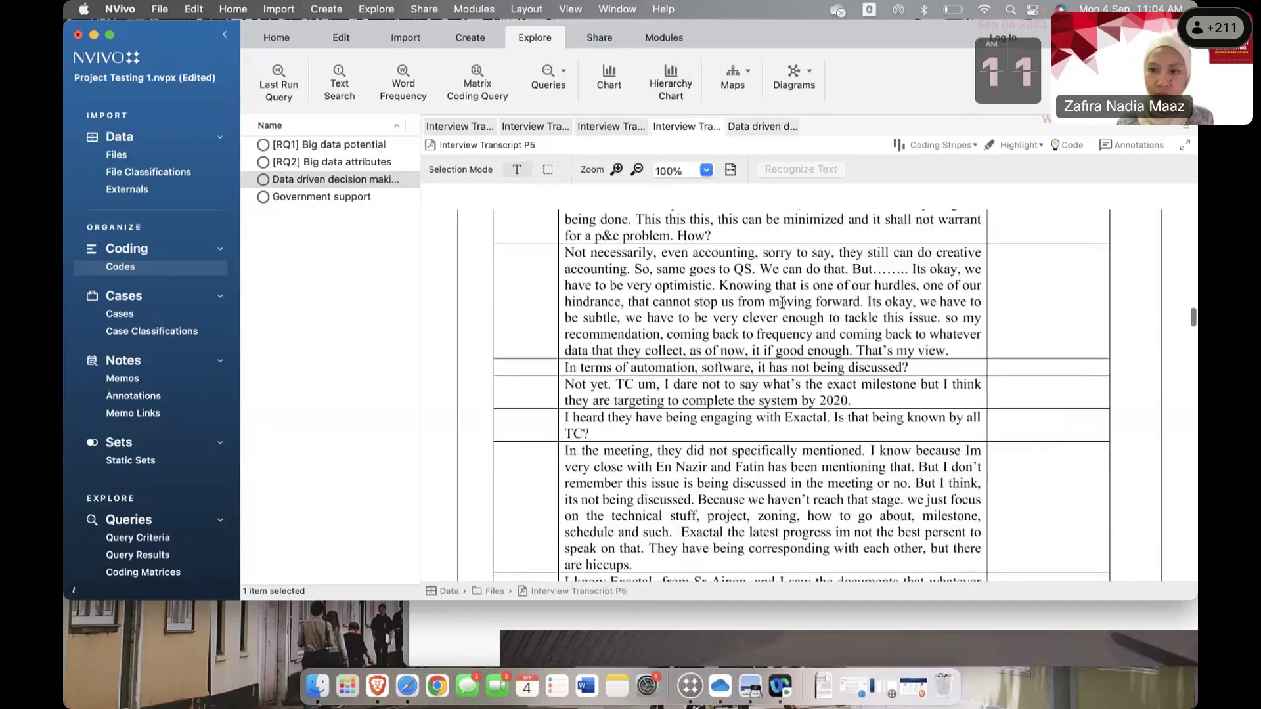
left_click_drag(701, 289, 908, 305)
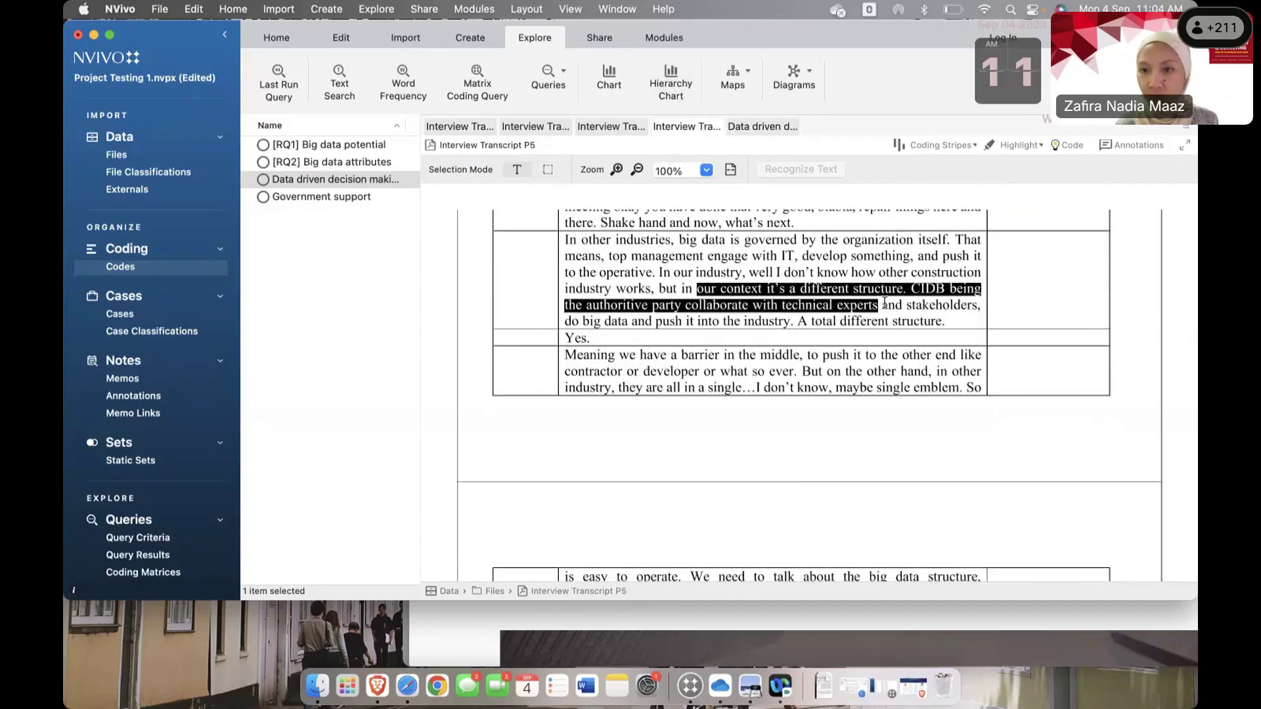
left_click(670, 281)
left_click_drag(659, 274, 888, 290)
right_click(885, 290)
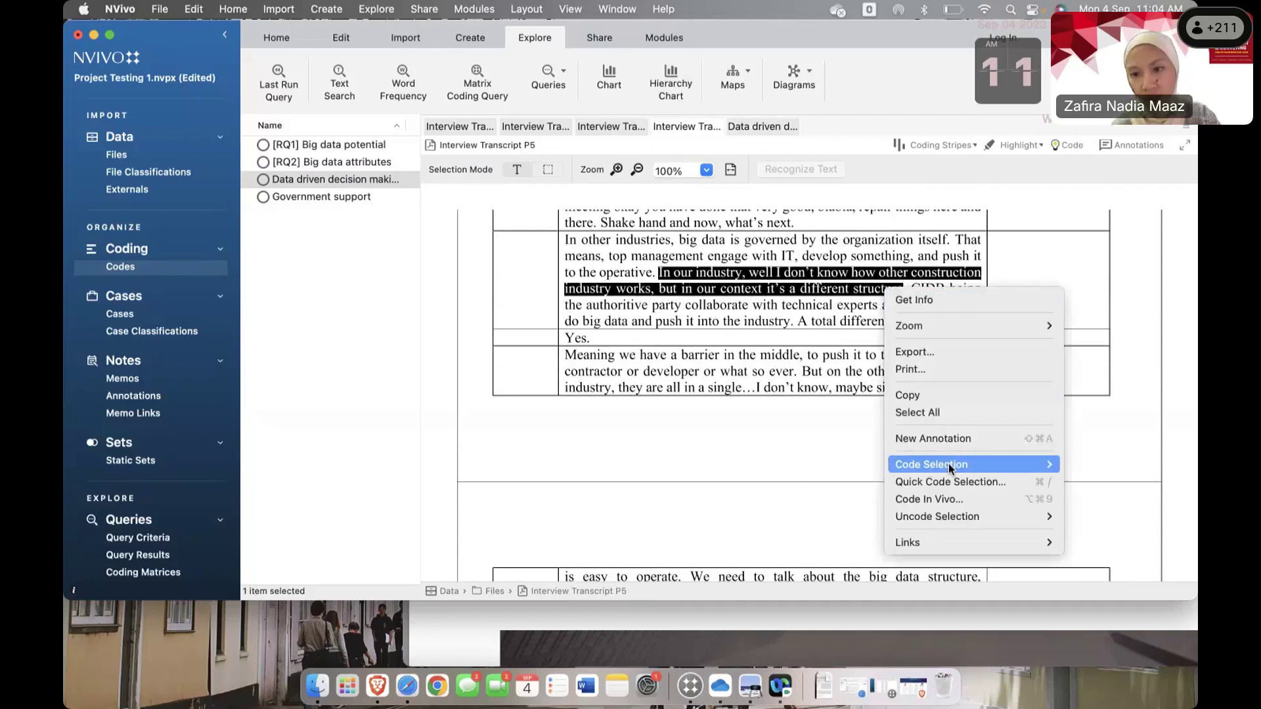
mouse_move(933, 465)
left_click(831, 483)
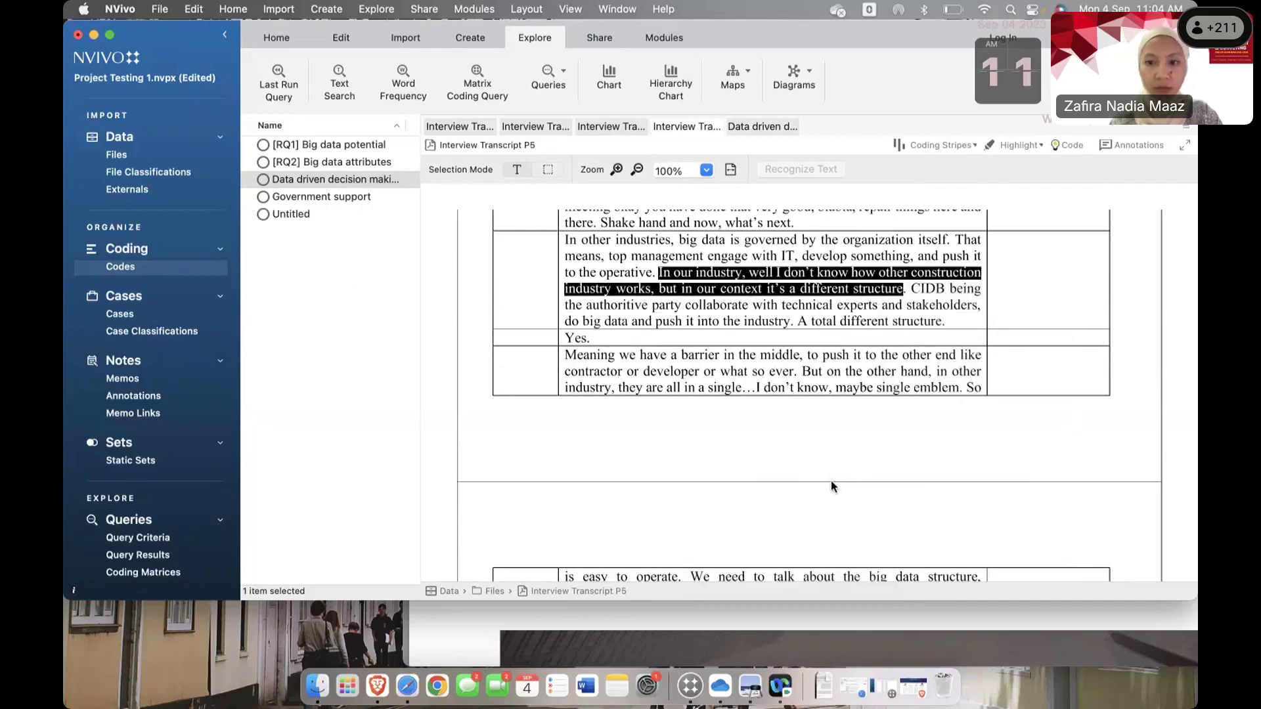
type("Bereucracy")
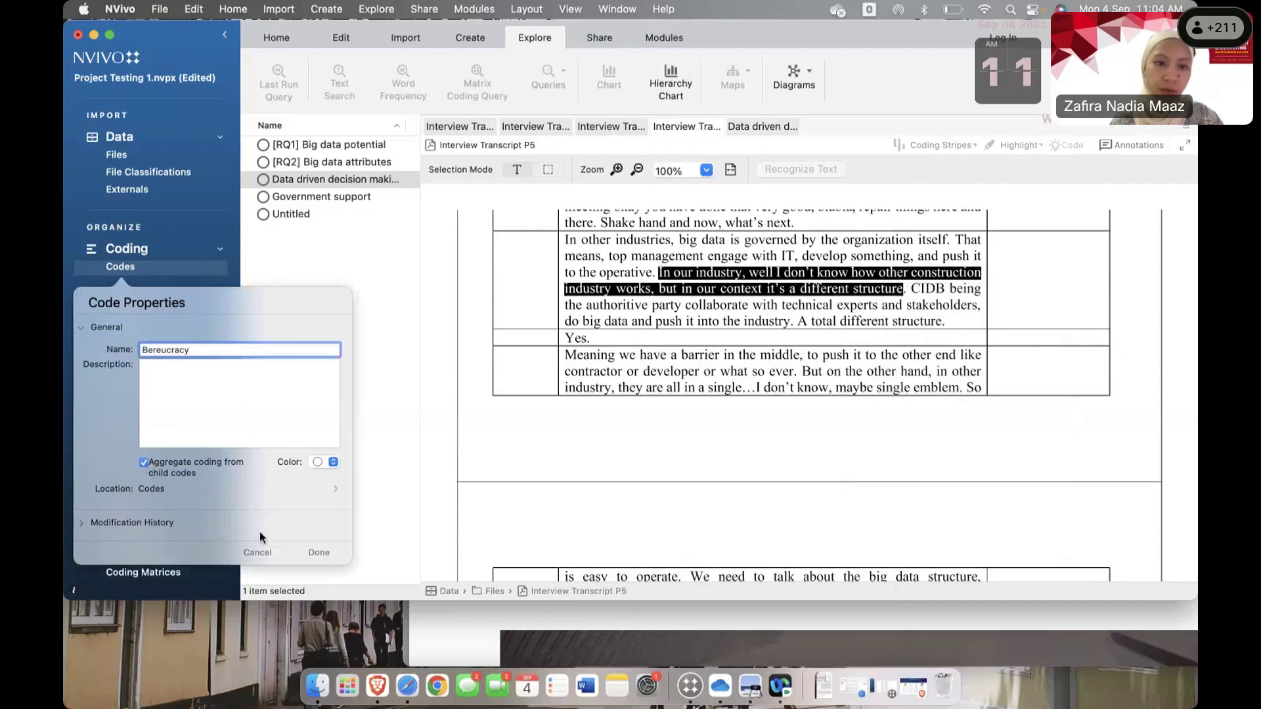
left_click(317, 555)
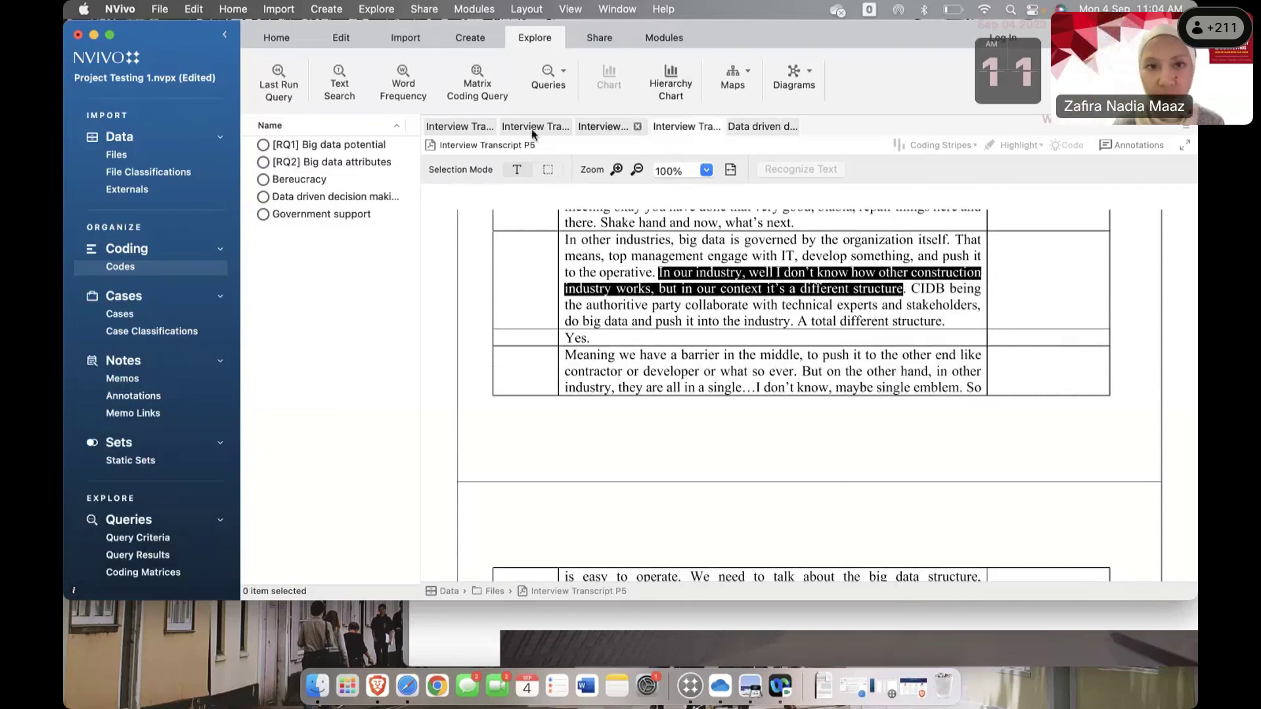
- Open Interview Transcript P4 from the project files and read through its interview answers
left_click(169, 156)
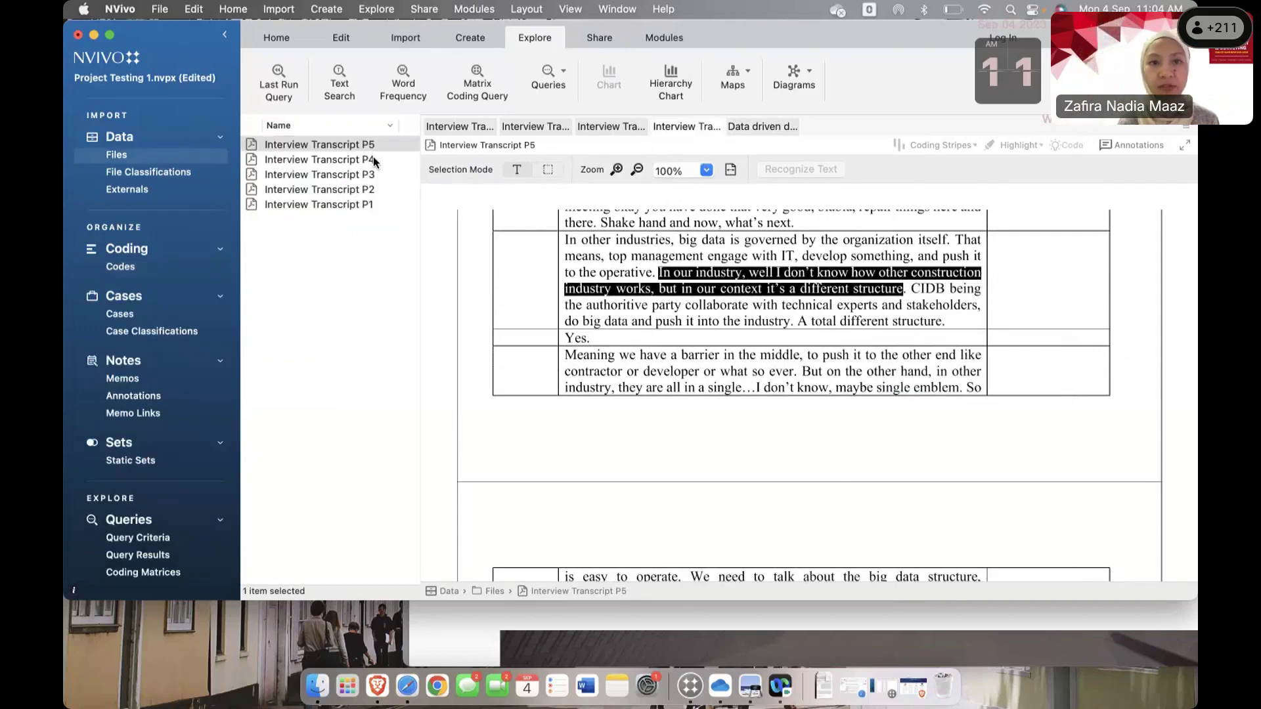
double_click(374, 157)
scroll(754, 343, "down", 15)
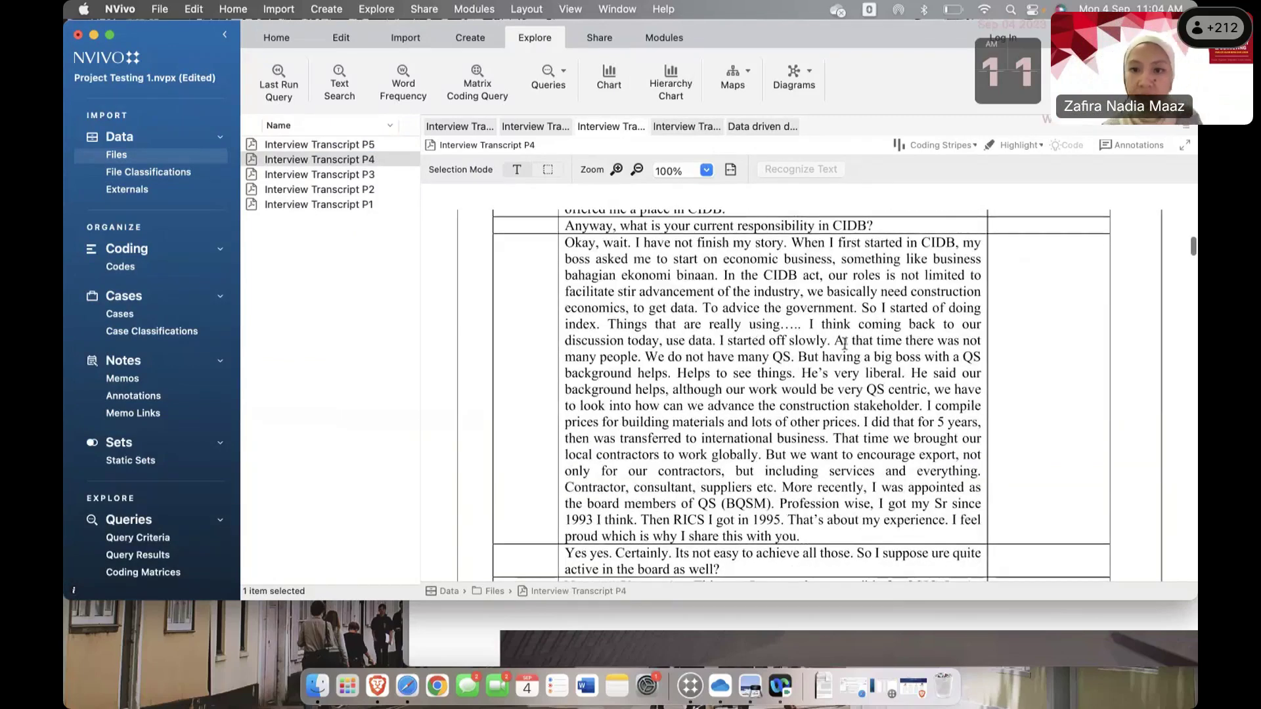
scroll(846, 340, "down", 10)
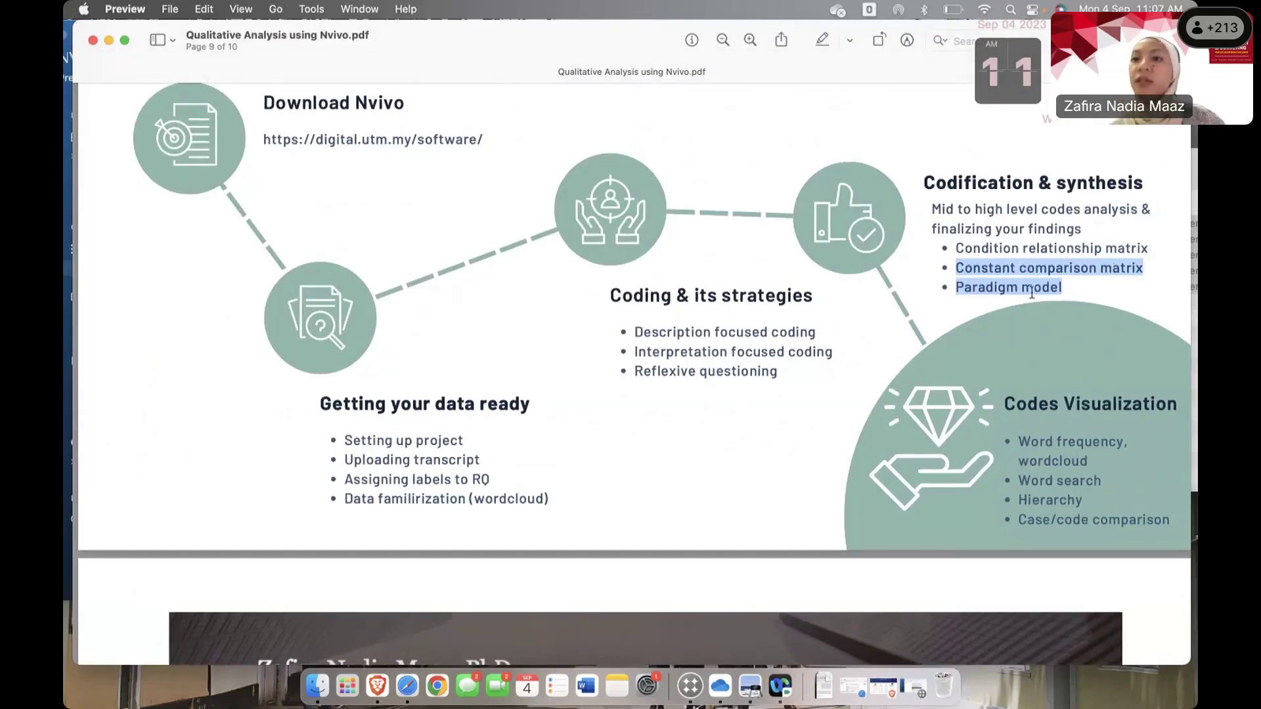
- Highlight the three Codification & synthesis techniques in Qualitative Analysis using Nvivo.pdf, narrowing the highlight to Condition relationship matrix
left_click(1058, 286)
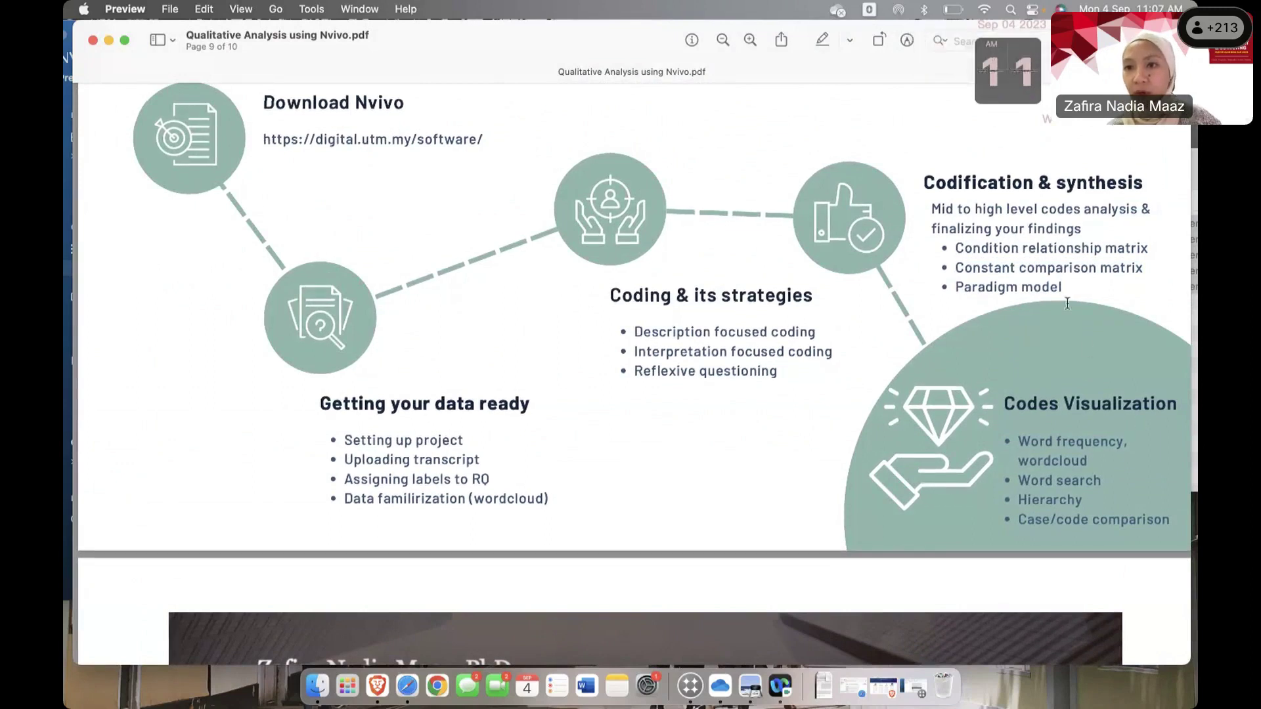
left_click_drag(1068, 303, 953, 240)
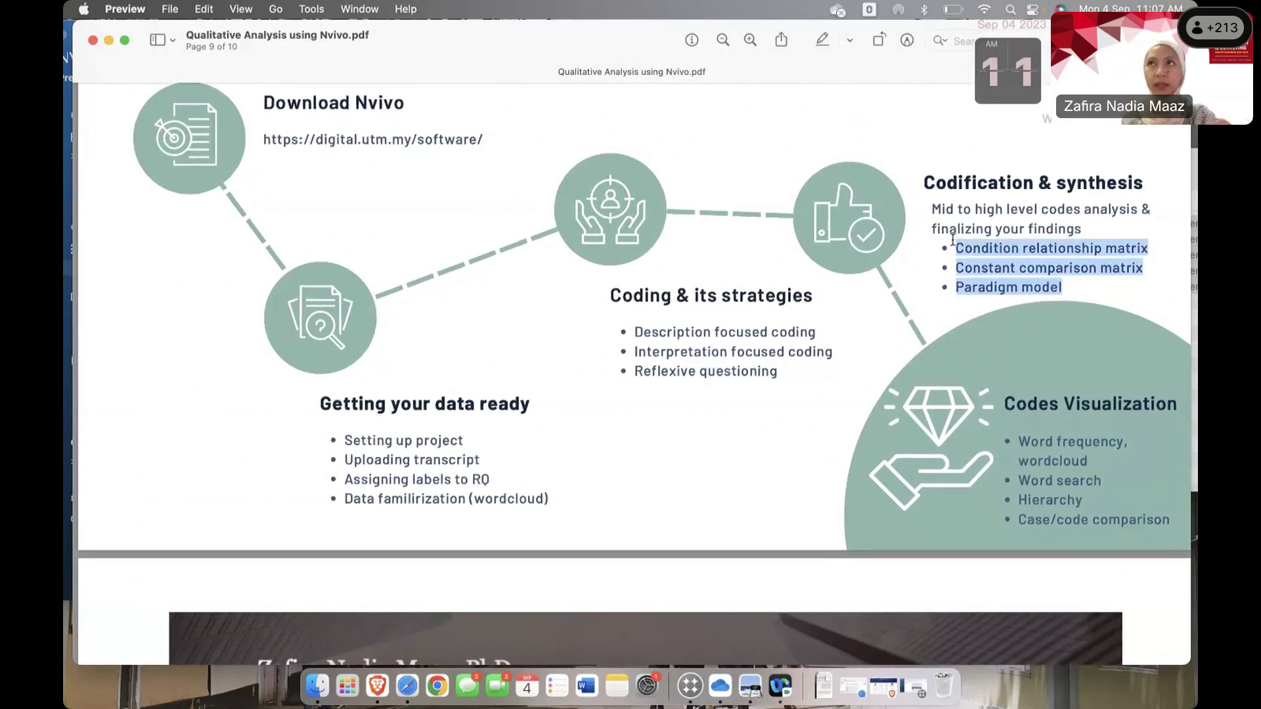
left_click_drag(955, 248, 1149, 251)
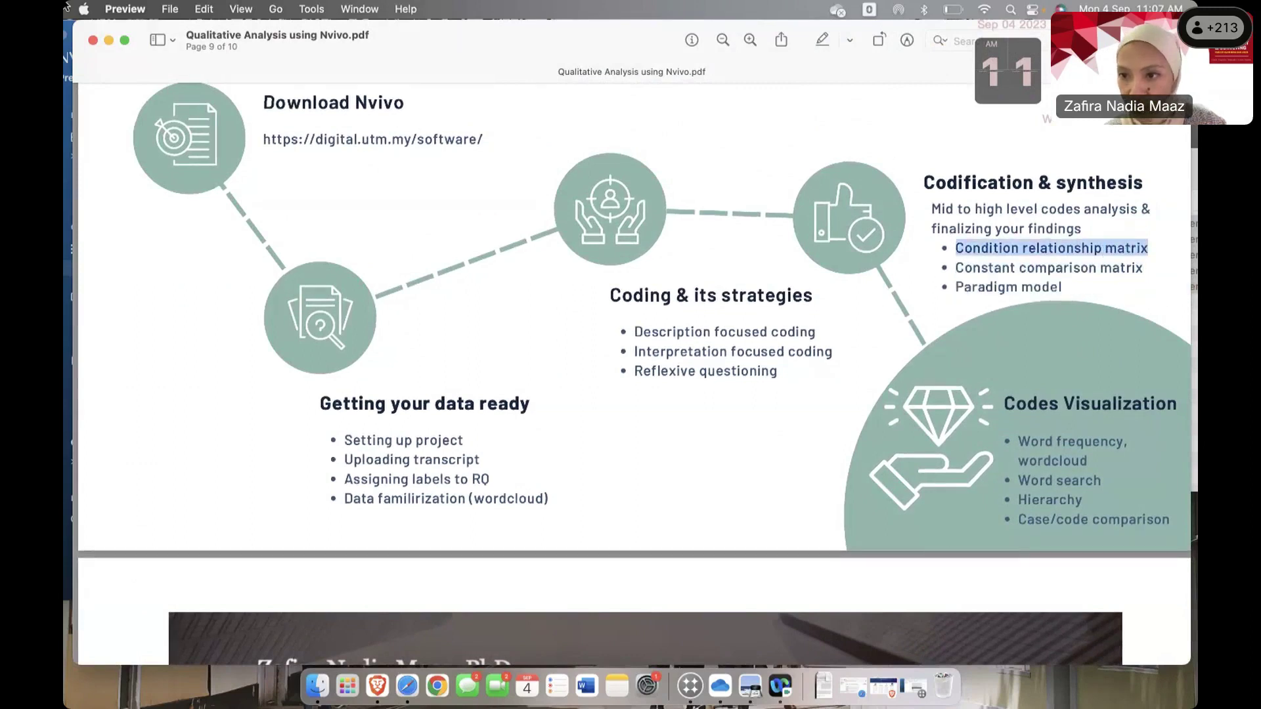
- Put the presentation PDF away and open the Condition relationship matrix PDF from the "2. Codes analysis techniques" folder
left_click(109, 42)
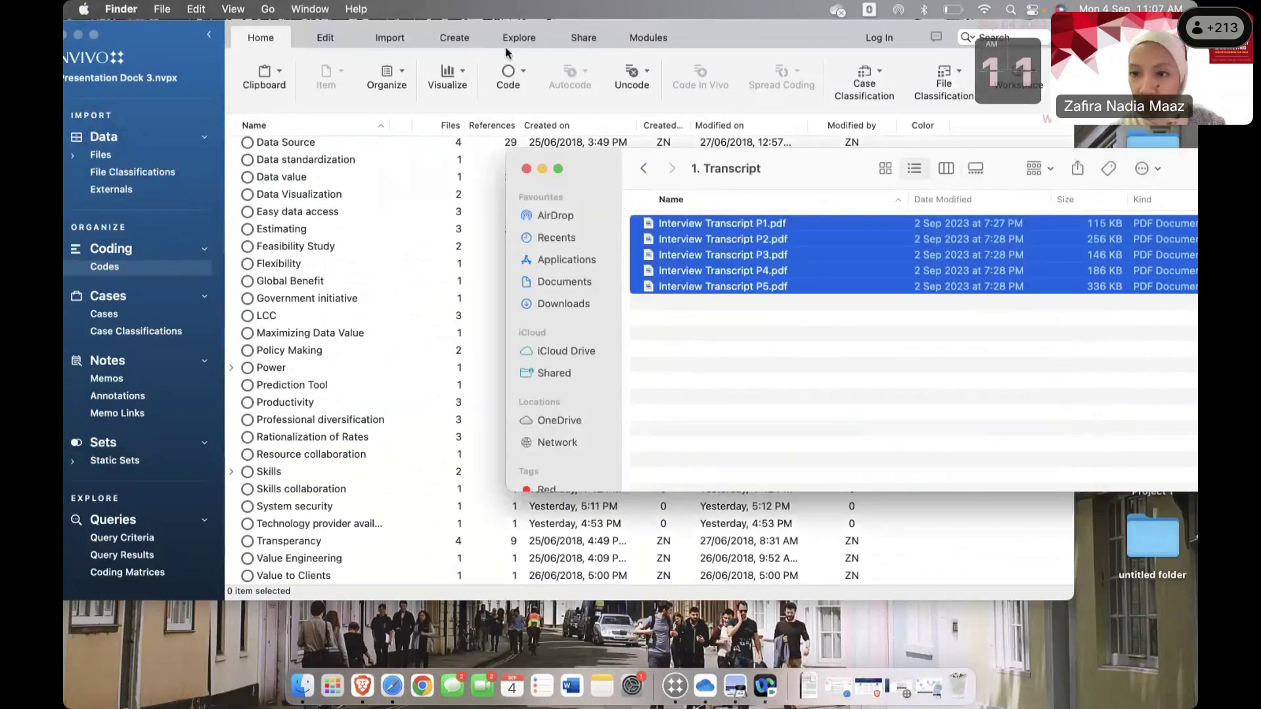
left_click(645, 169)
left_click(788, 241)
double_click(787, 243)
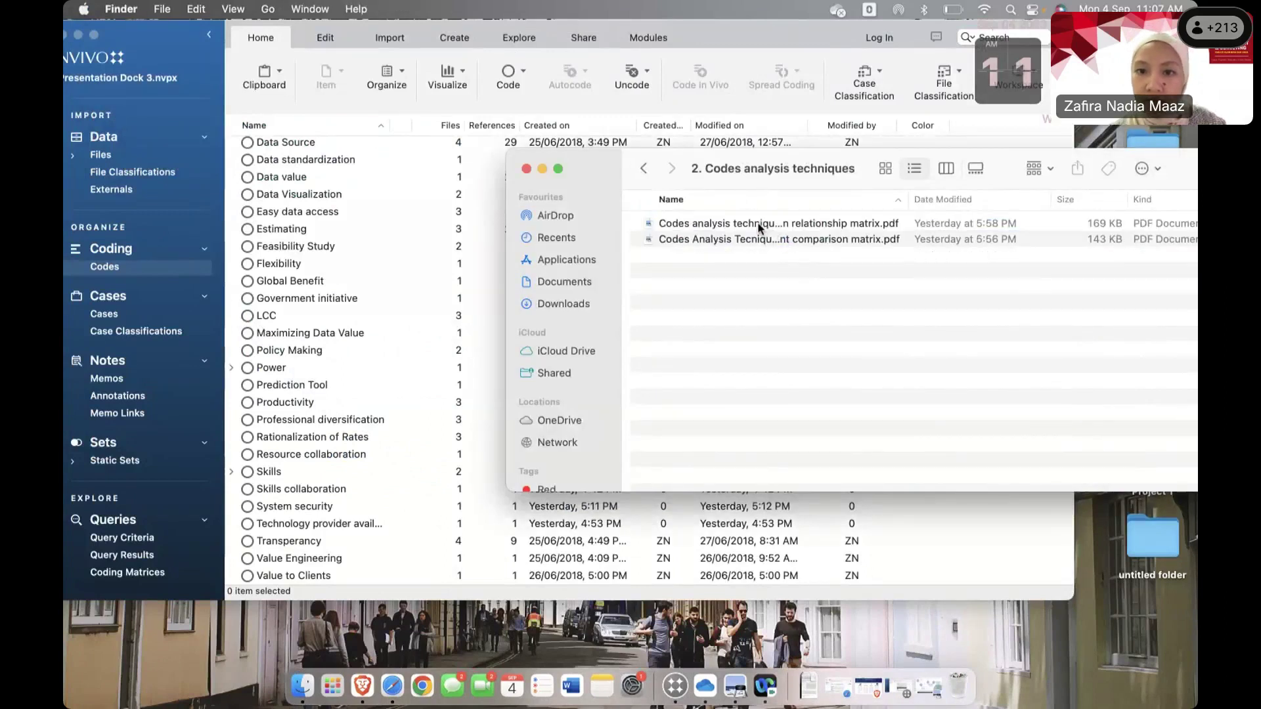
double_click(760, 224)
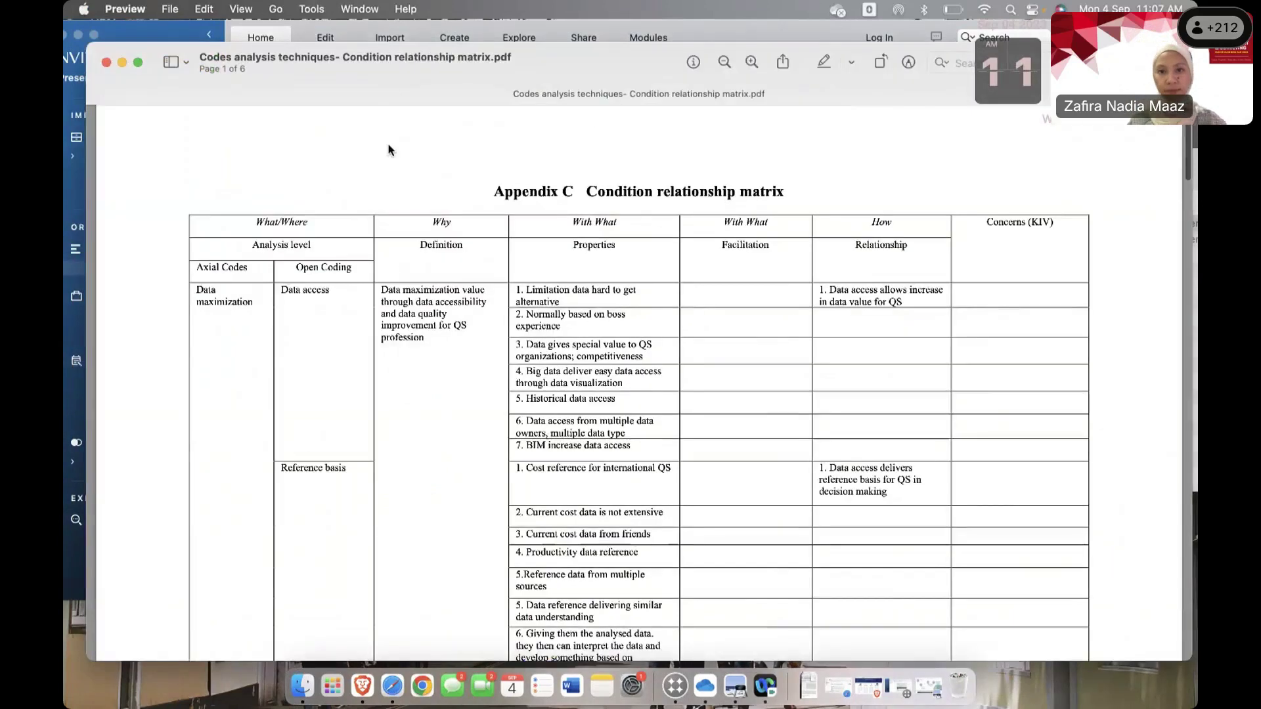
- Arrange the Condition relationship matrix document and the NVivo window so that the code names stay visible beside the matrix
left_click_drag(547, 61, 686, 40)
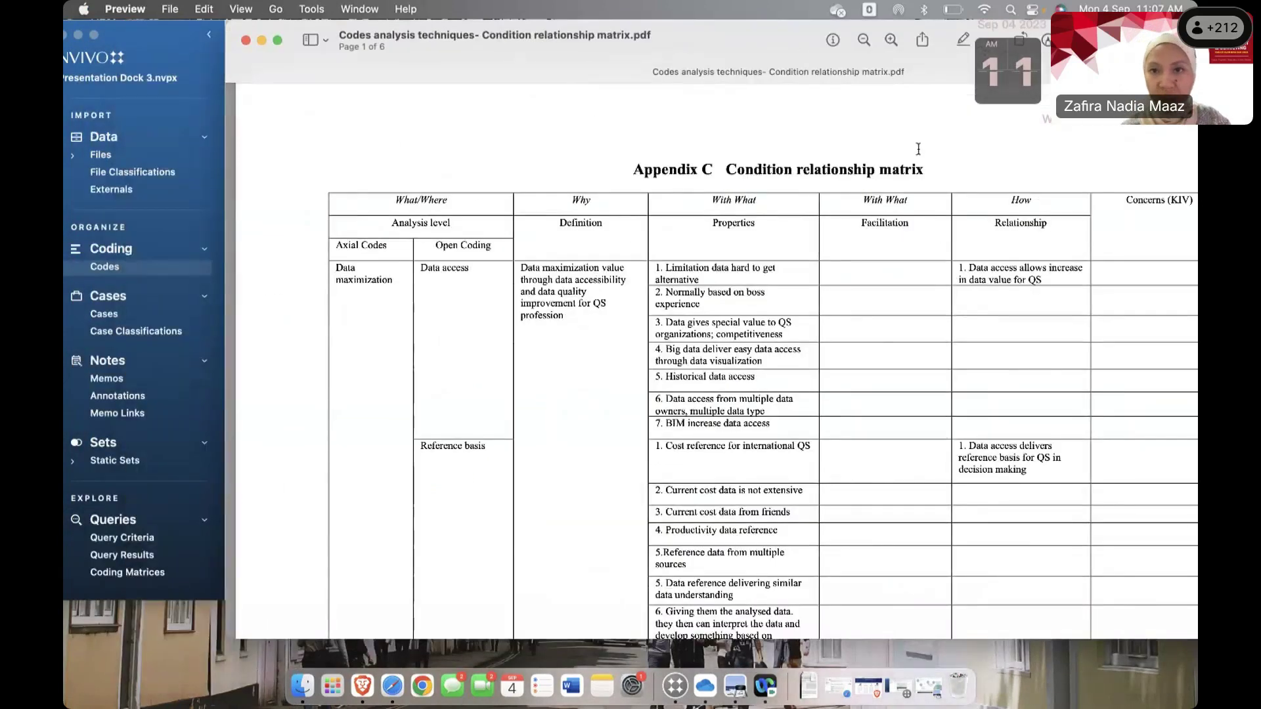
left_click(191, 100)
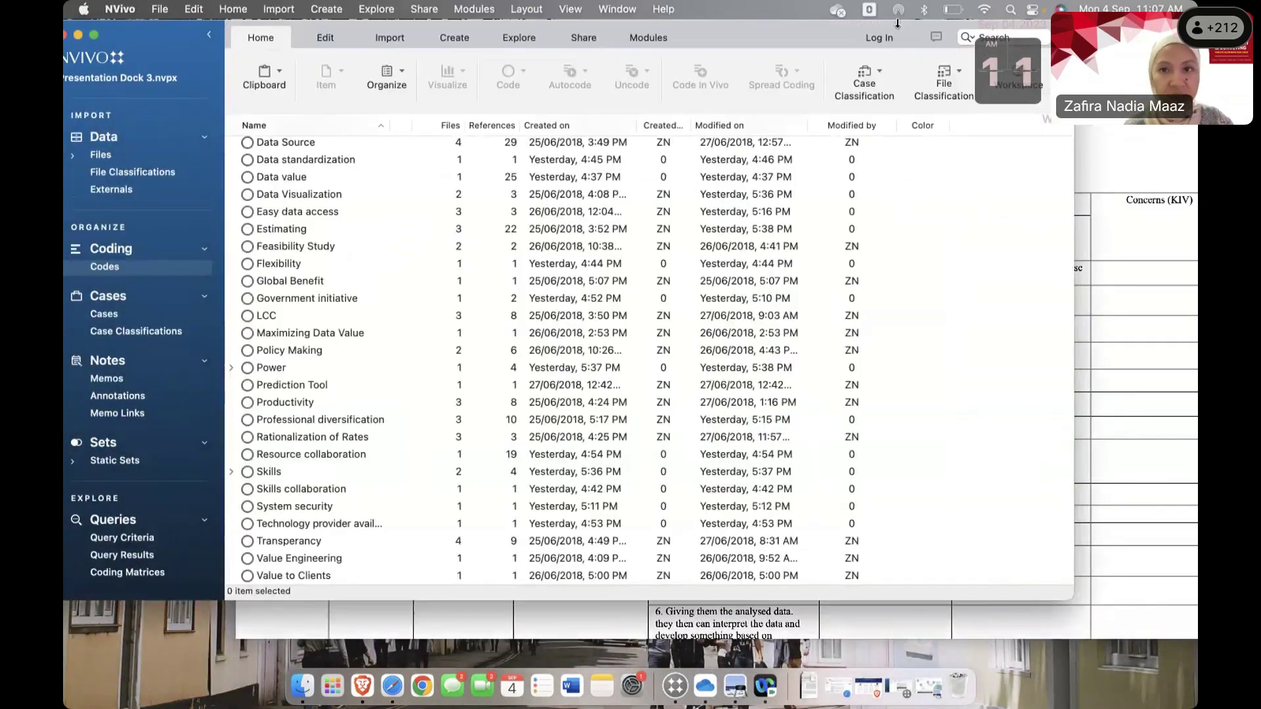
left_click_drag(904, 29, 802, 29)
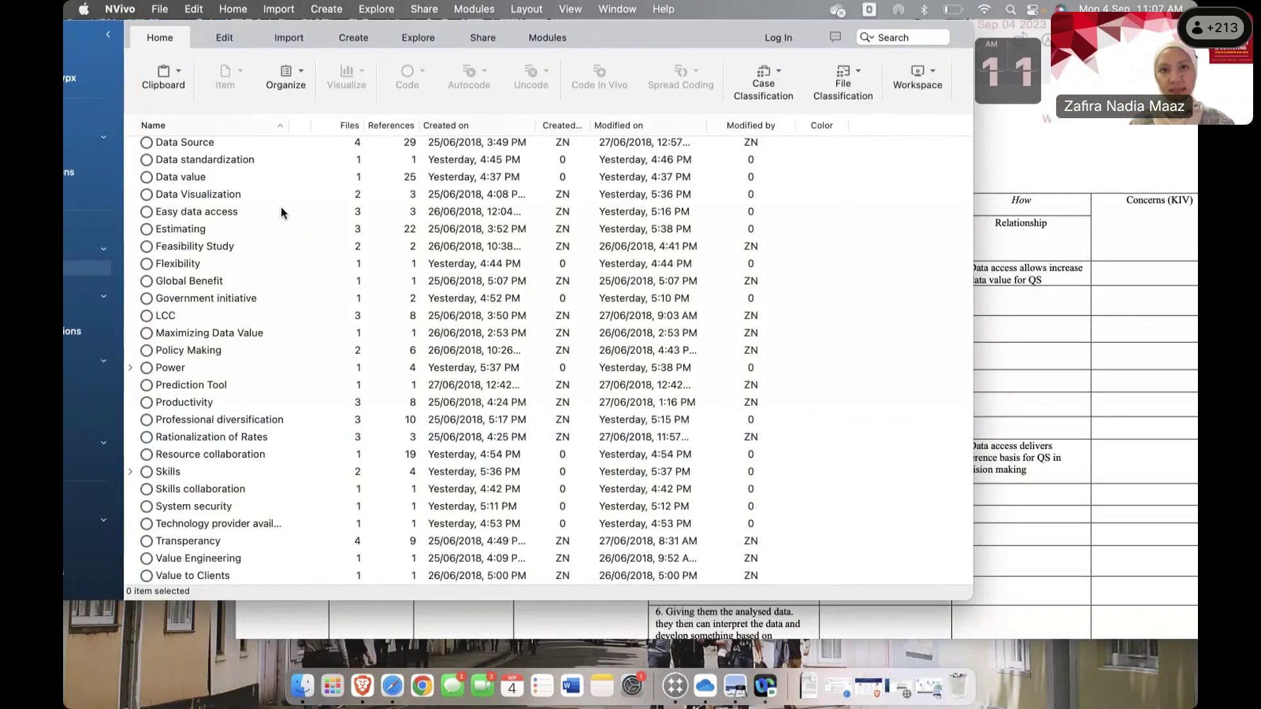
left_click(1095, 271)
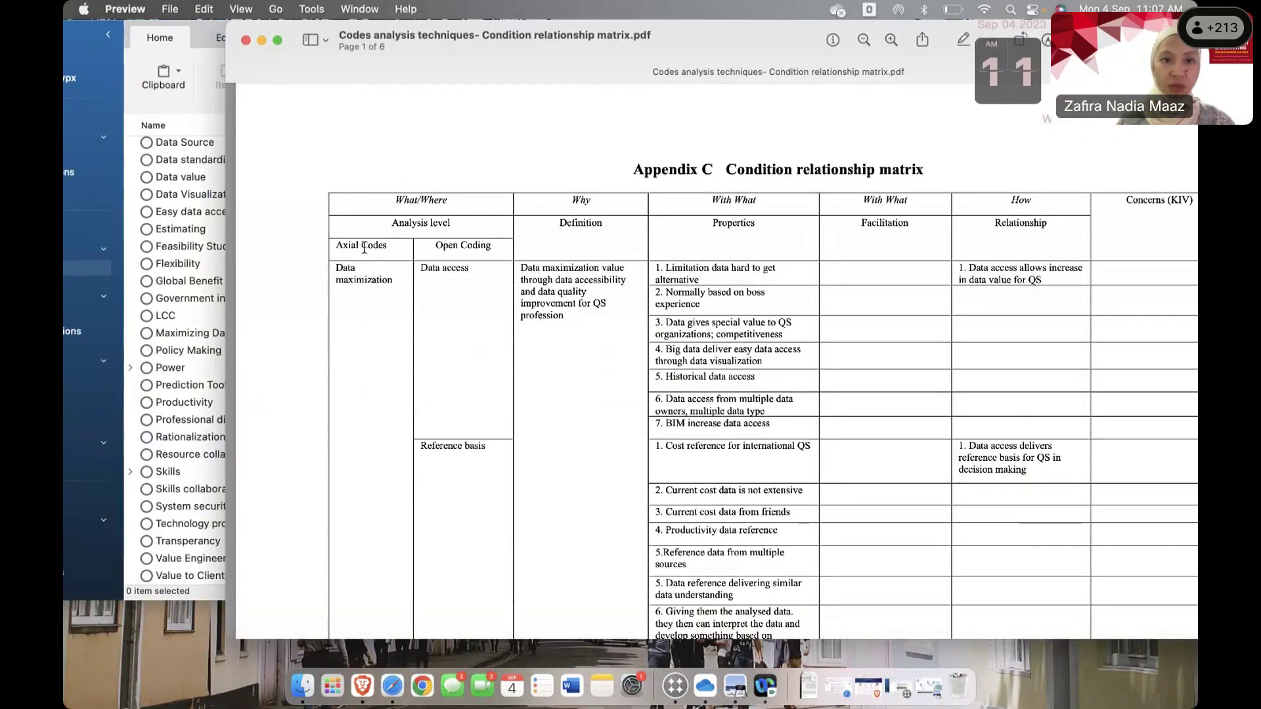
- Highlight the Axial Codes heading in the matrix and look through the NVivo code list for the Data code
left_click_drag(391, 247, 336, 247)
left_click(238, 202)
left_click(161, 195)
left_click(163, 264)
left_click(161, 387)
left_click(165, 437)
scroll(183, 326, "up", 10)
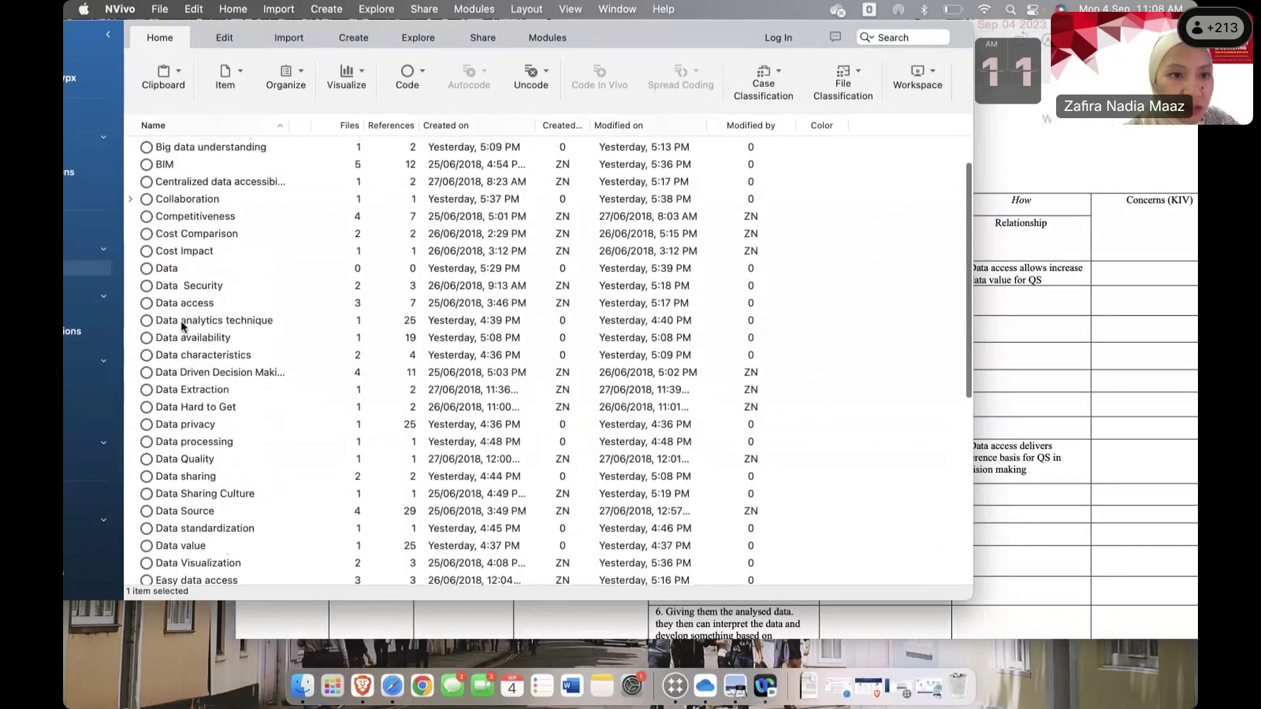
left_click(183, 319)
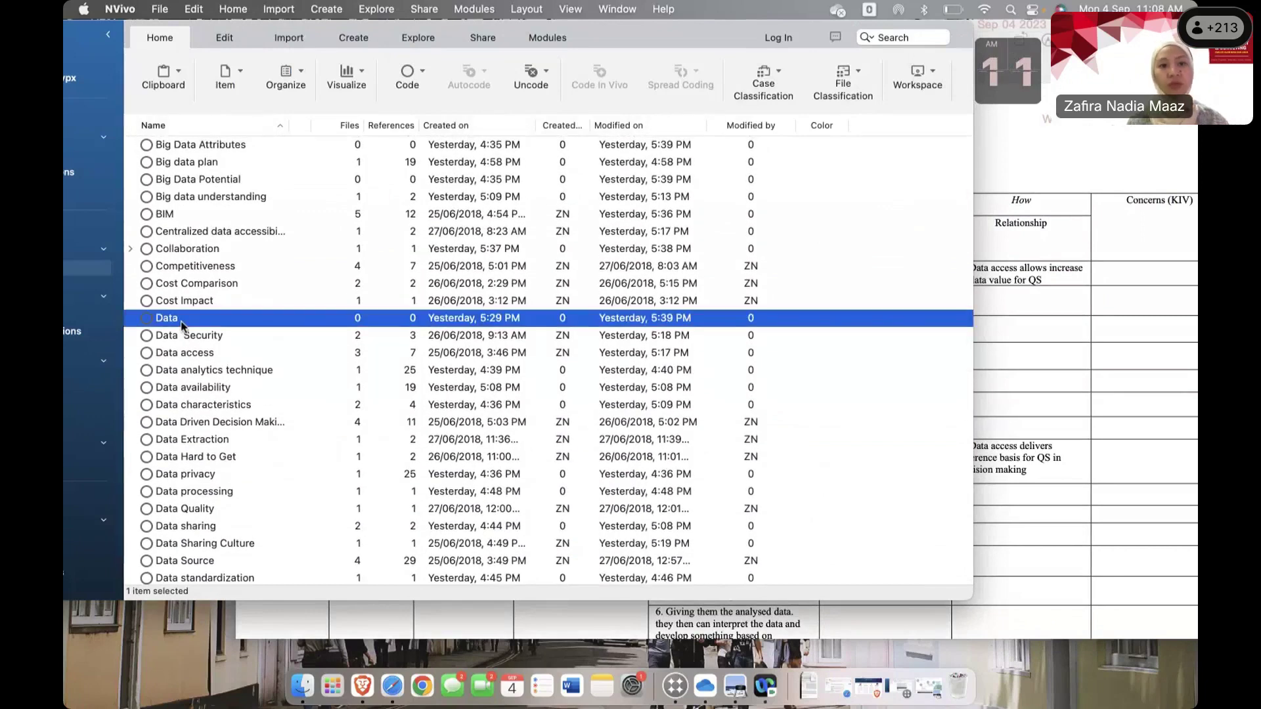
- Return to the matrix PDF and examine the Why and With What columns, highlighting the Properties heading
left_click(1081, 378)
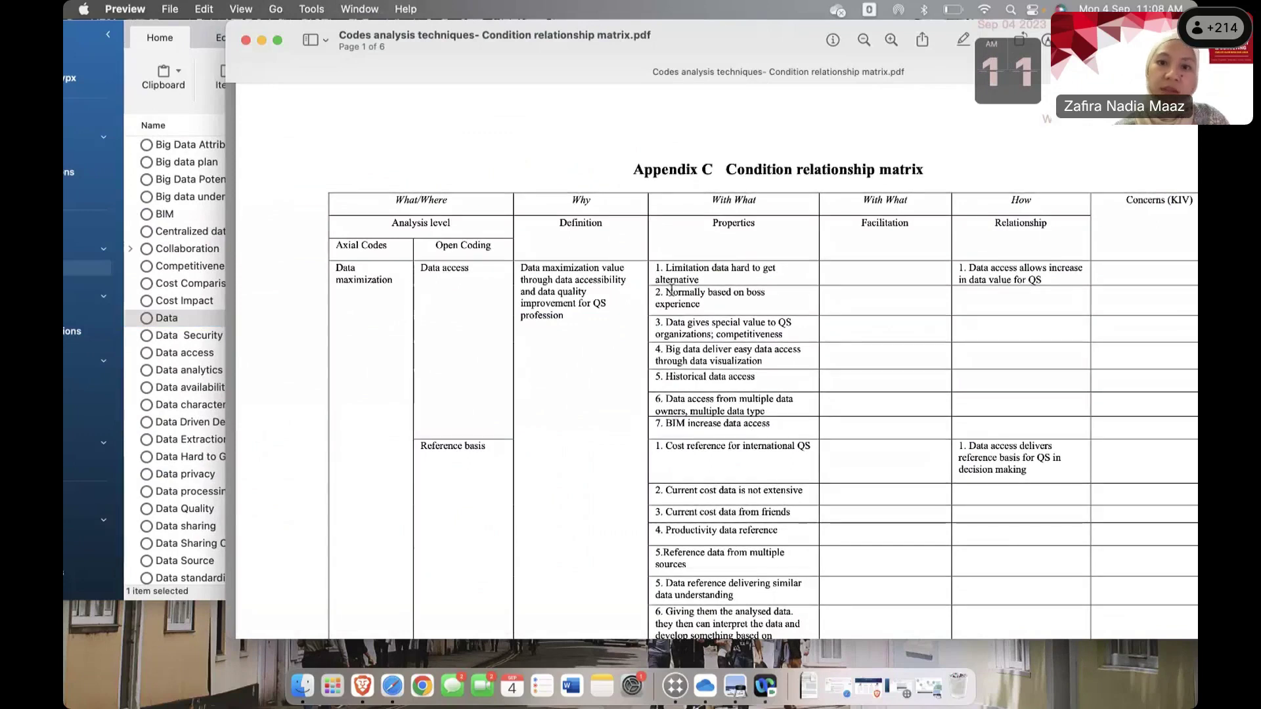
left_click_drag(570, 199, 611, 318)
left_click_drag(712, 199, 740, 197)
left_click(749, 200)
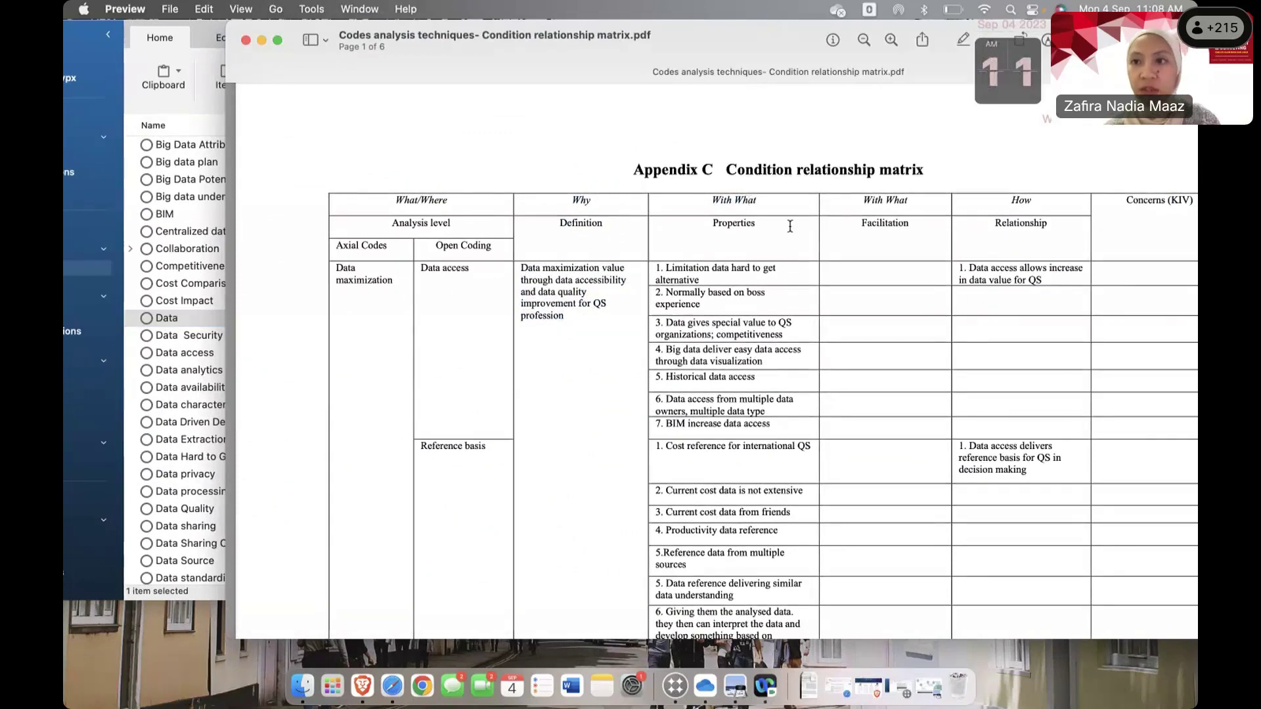
left_click_drag(758, 224, 716, 222)
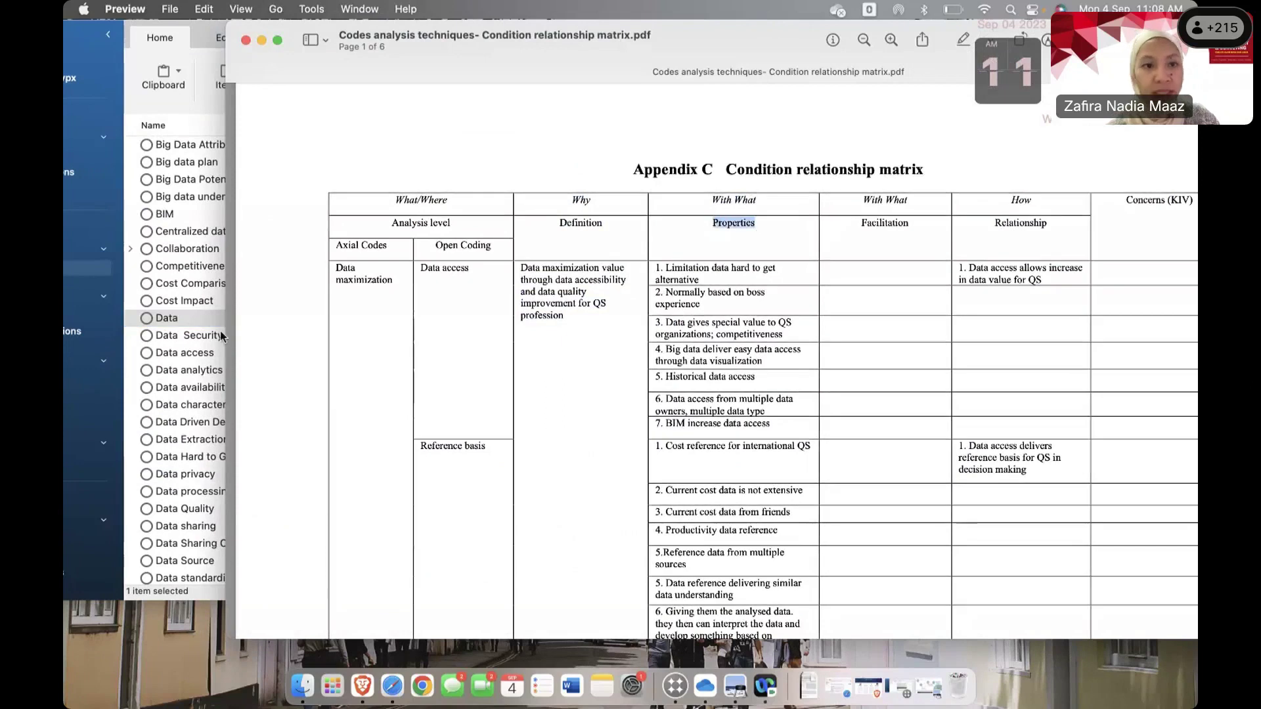
- Look through the data-related codes in NVivo, from Data Security to Data characteristics, as candidates for the matrix's Properties column
left_click(184, 337)
left_click(224, 340)
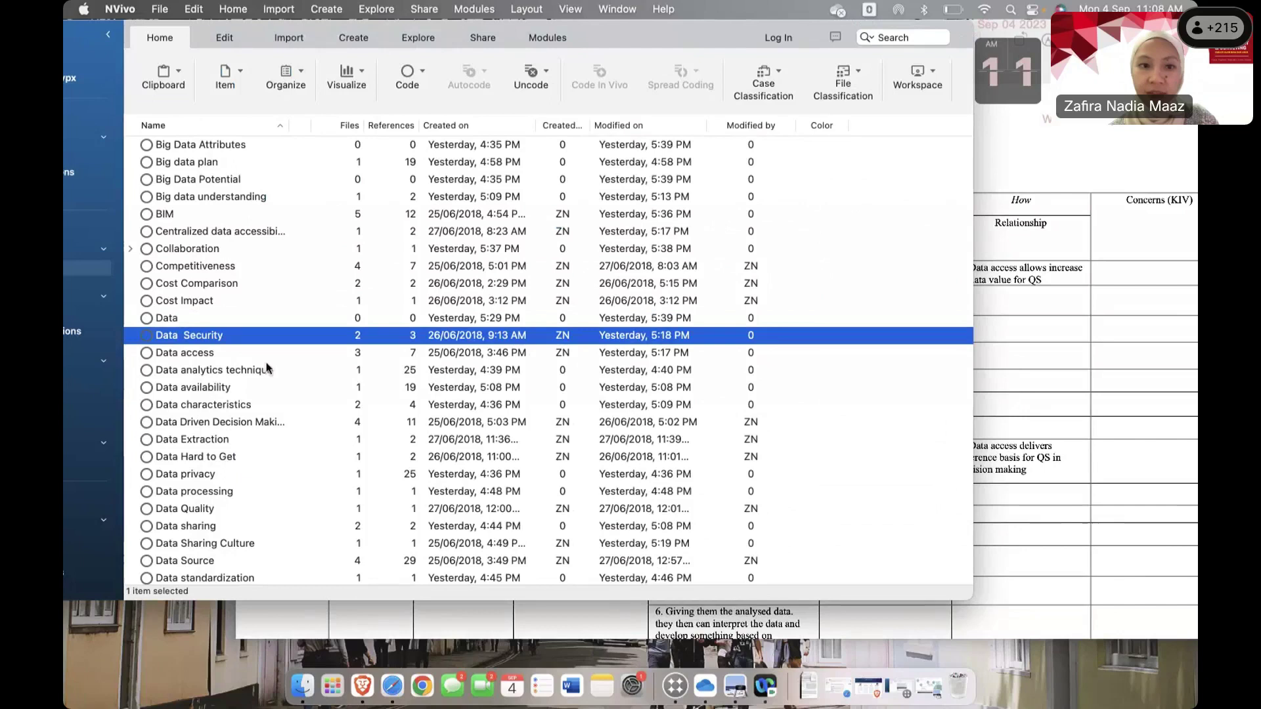
left_click(234, 358)
left_click(225, 393)
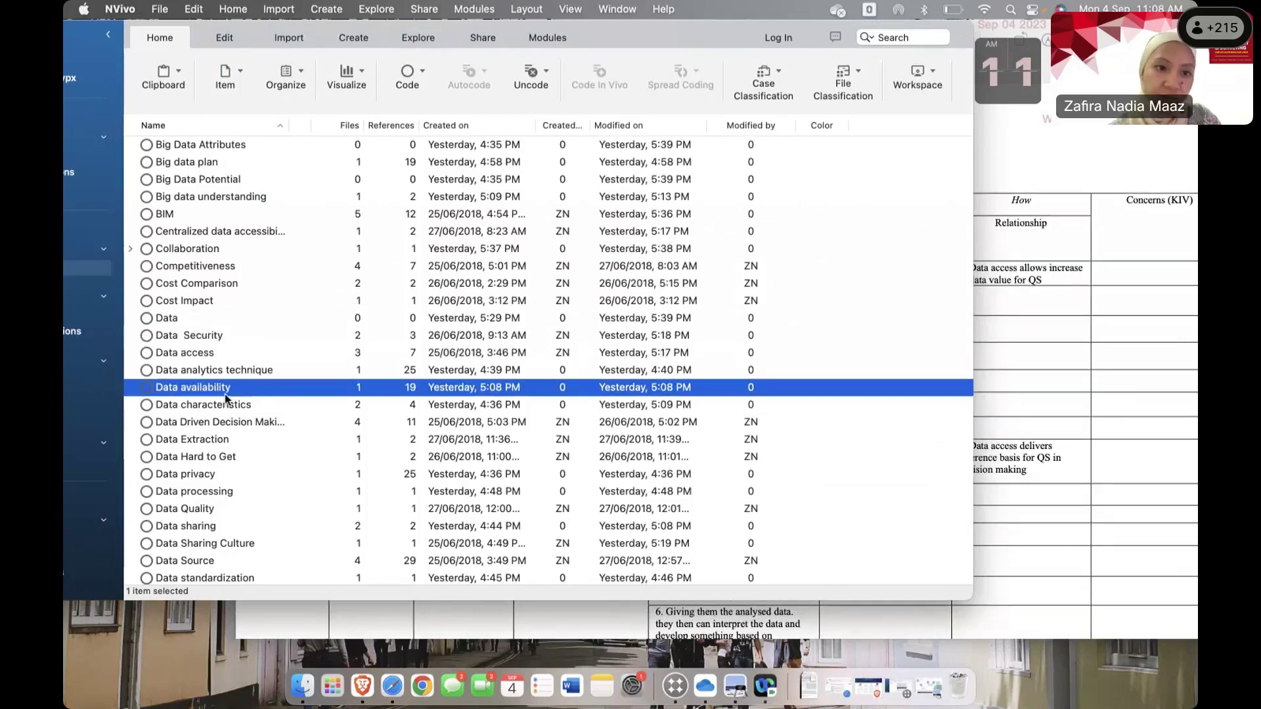
left_click(229, 409)
left_click(1051, 445)
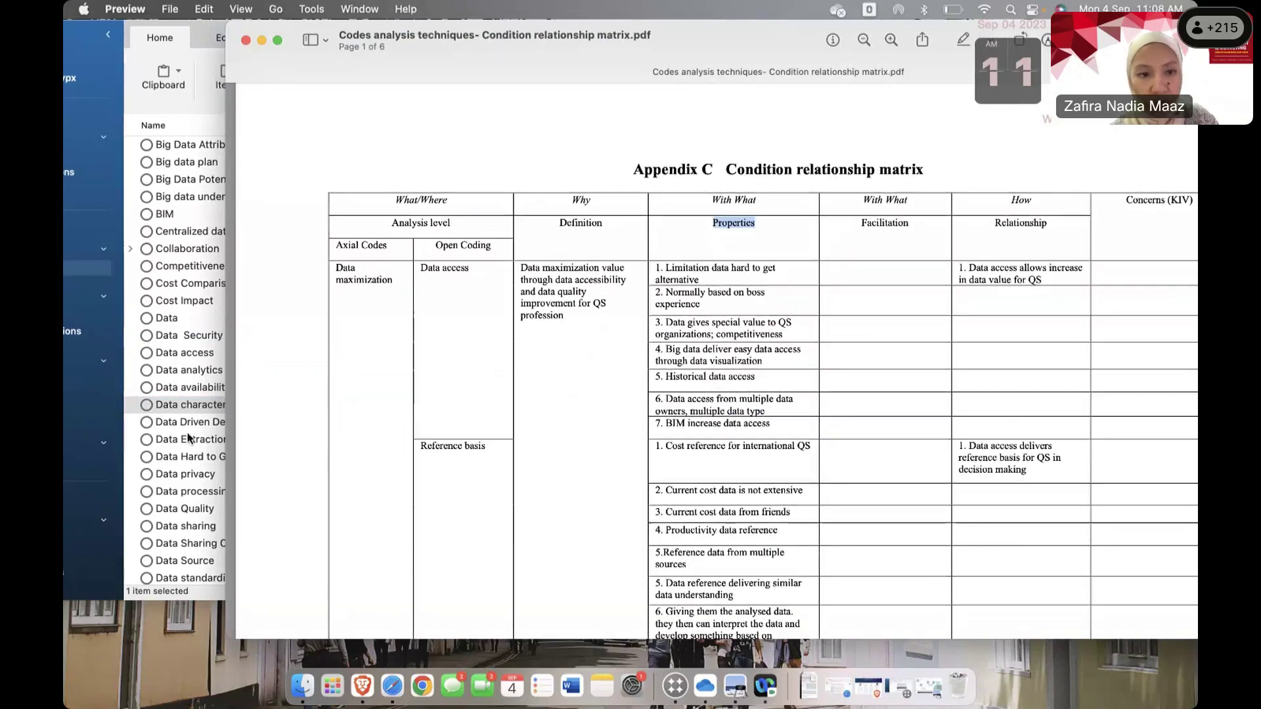
left_click(197, 396)
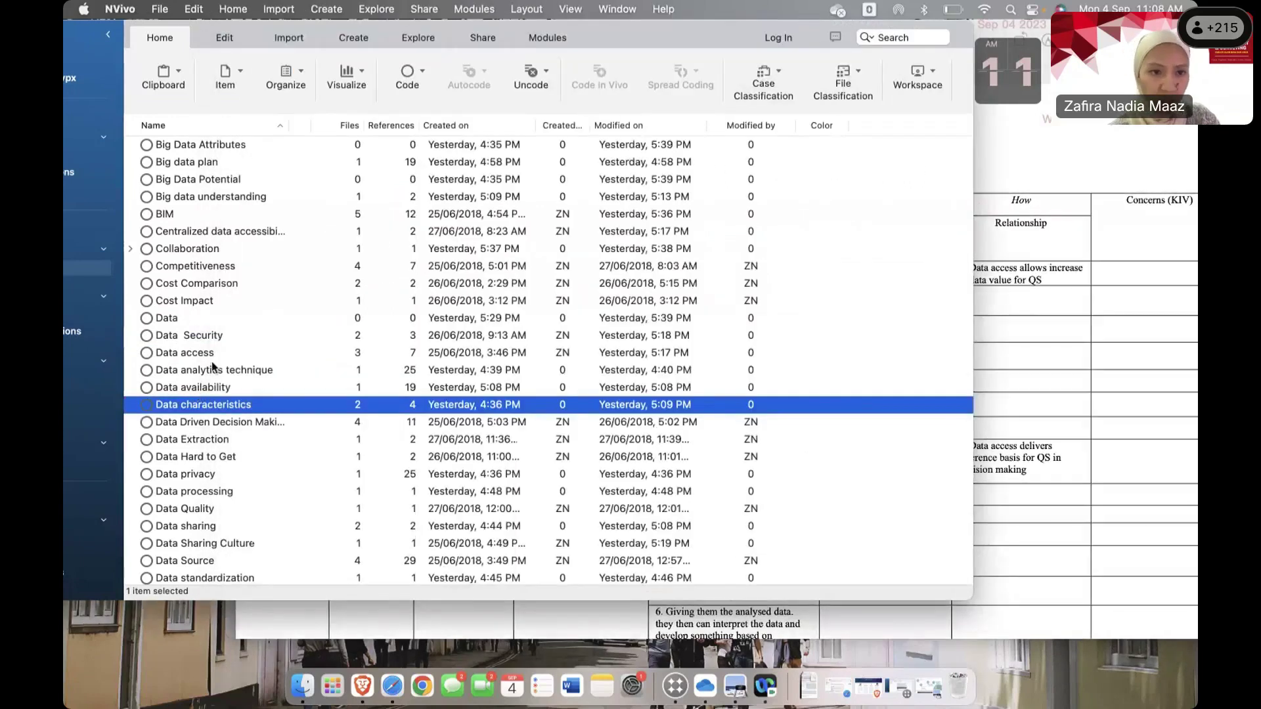
- Open the Data Security code and read its coded references, highlighting the passage starting "what they know is the elemental cost"
double_click(204, 333)
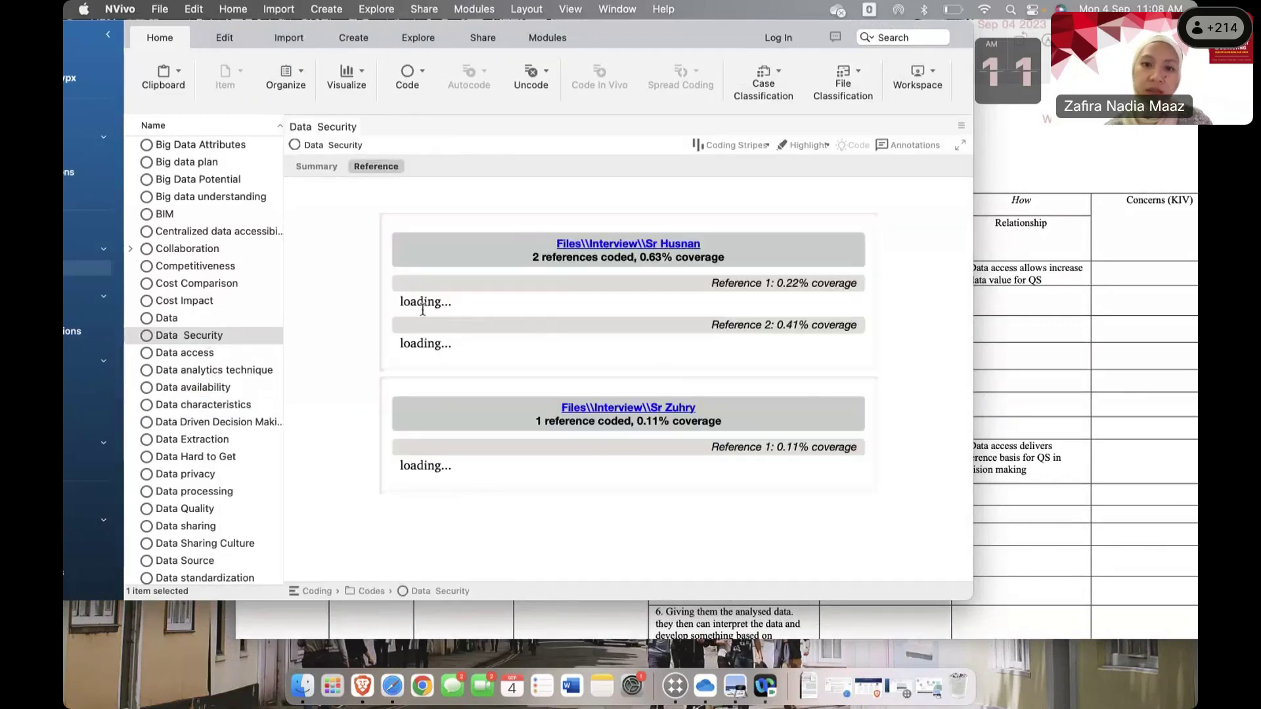
triple_click(627, 389)
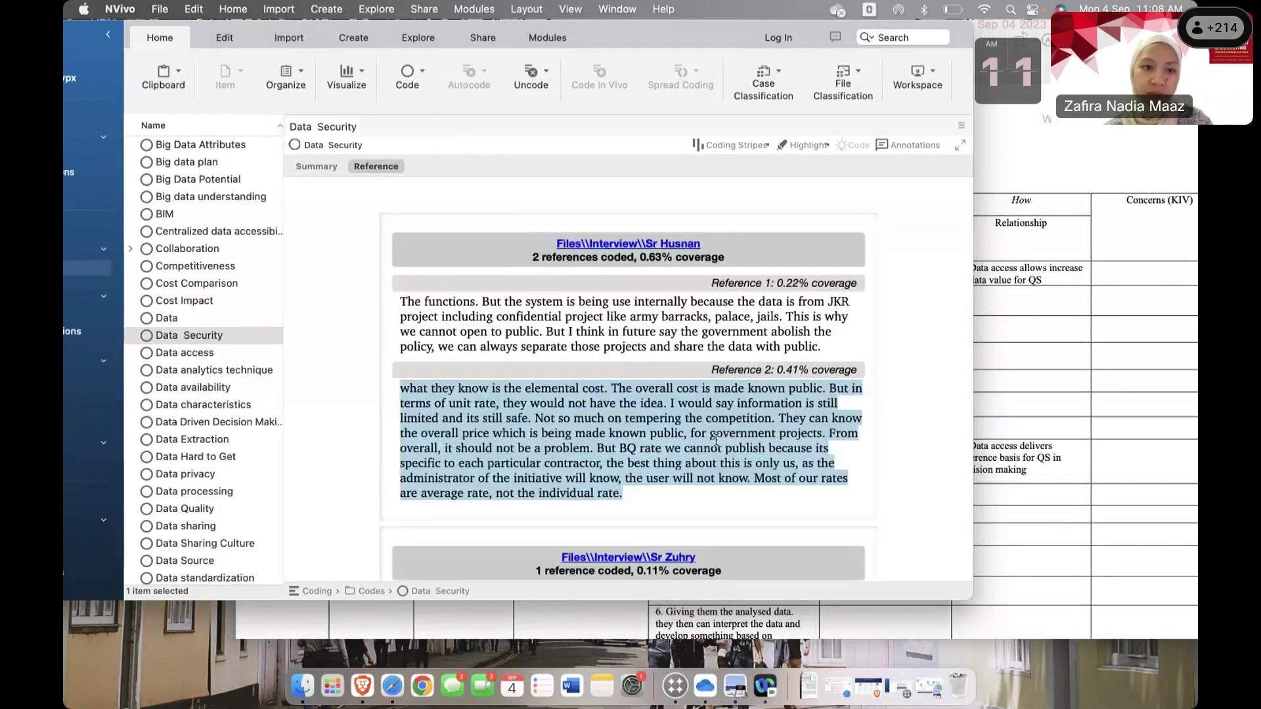
scroll(628, 389, "down", 2)
scroll(627, 389, "up", 3)
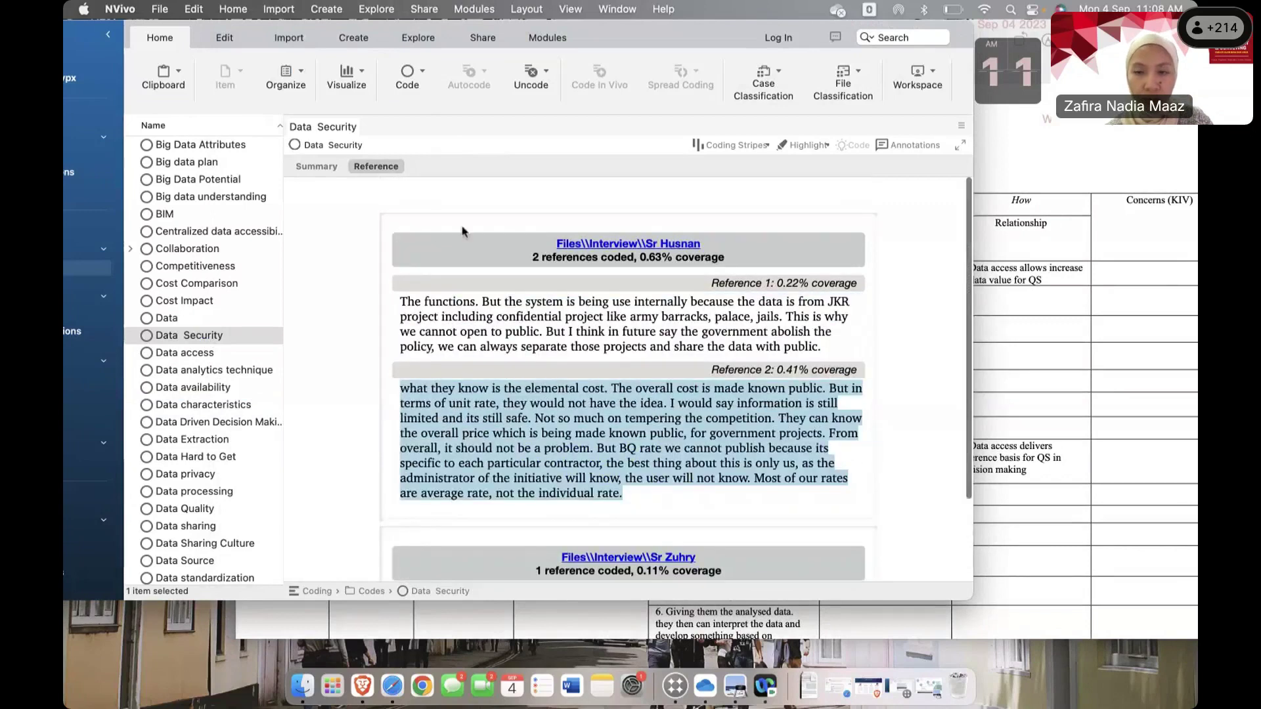
left_click(353, 127)
- Go back to the matrix PDF and highlight the How heading above the Relationship column
left_click(981, 211)
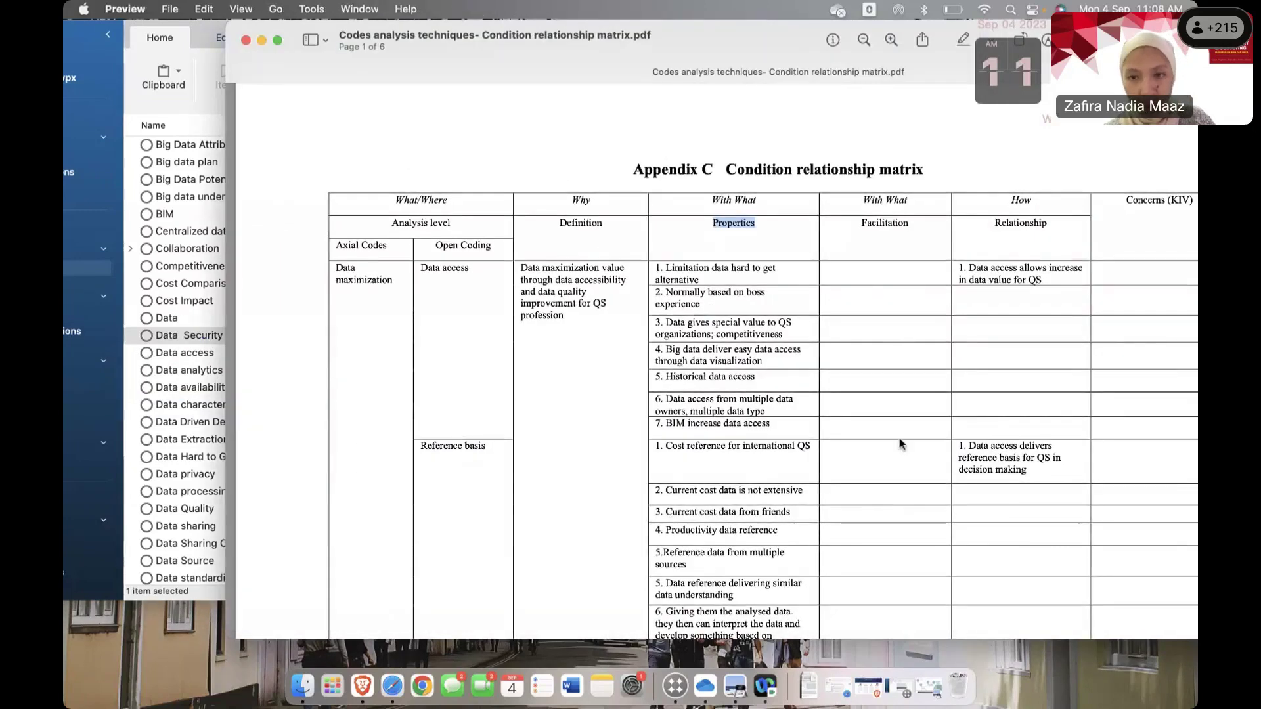
left_click(1023, 211)
left_click_drag(1043, 205, 996, 201)
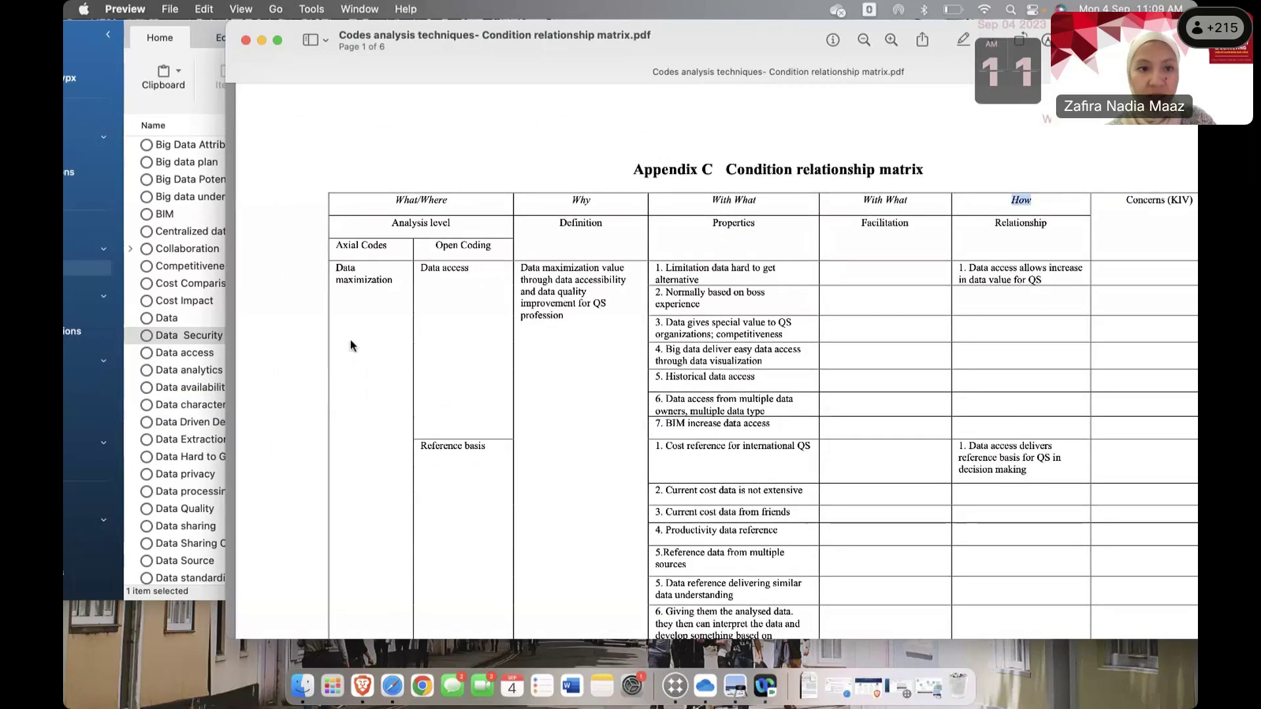
- Revisit the Data Security references in NVivo and compare them with the matrix's first Relationship entry, highlighting "in data value for QS"
left_click(272, 349)
left_click(160, 336)
key("cmd+Tab")
double_click(205, 335)
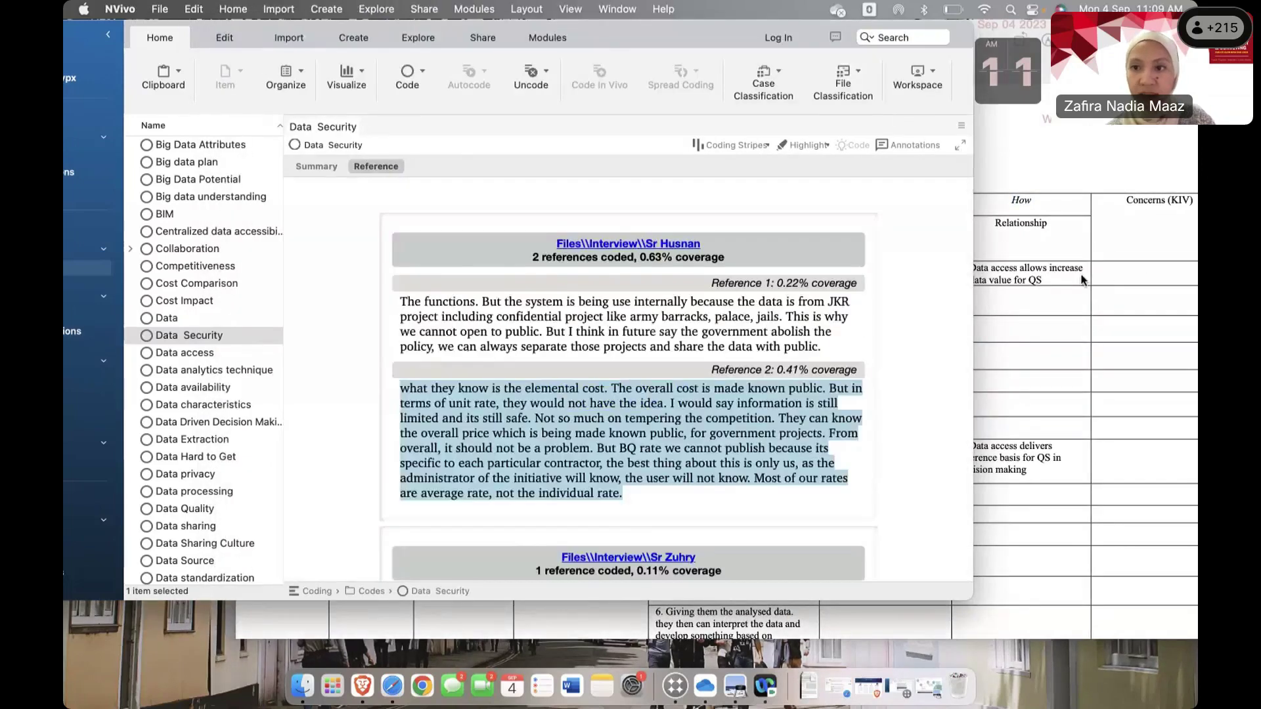
left_click(1096, 272)
left_click_drag(1096, 272, 1141, 278)
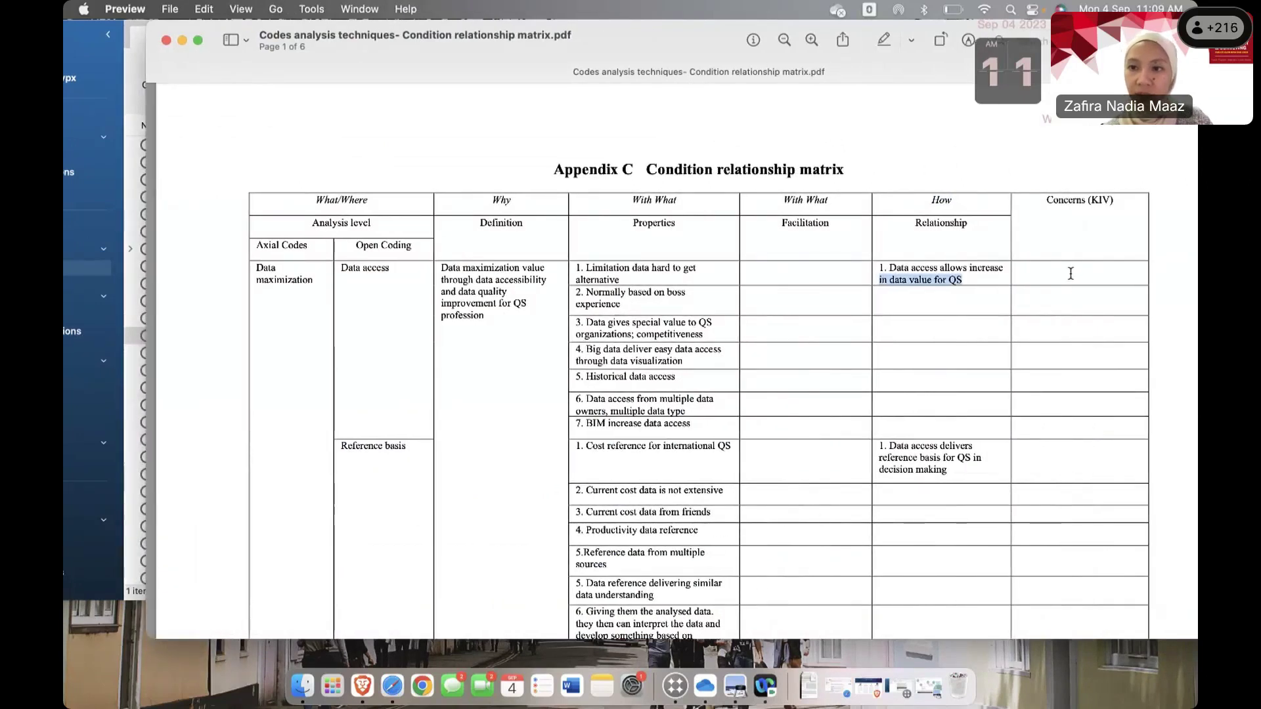
- Highlight the Properties, Facilitation, Relationship and Definition column headings in the condition relationship matrix PDF
left_click(1062, 277)
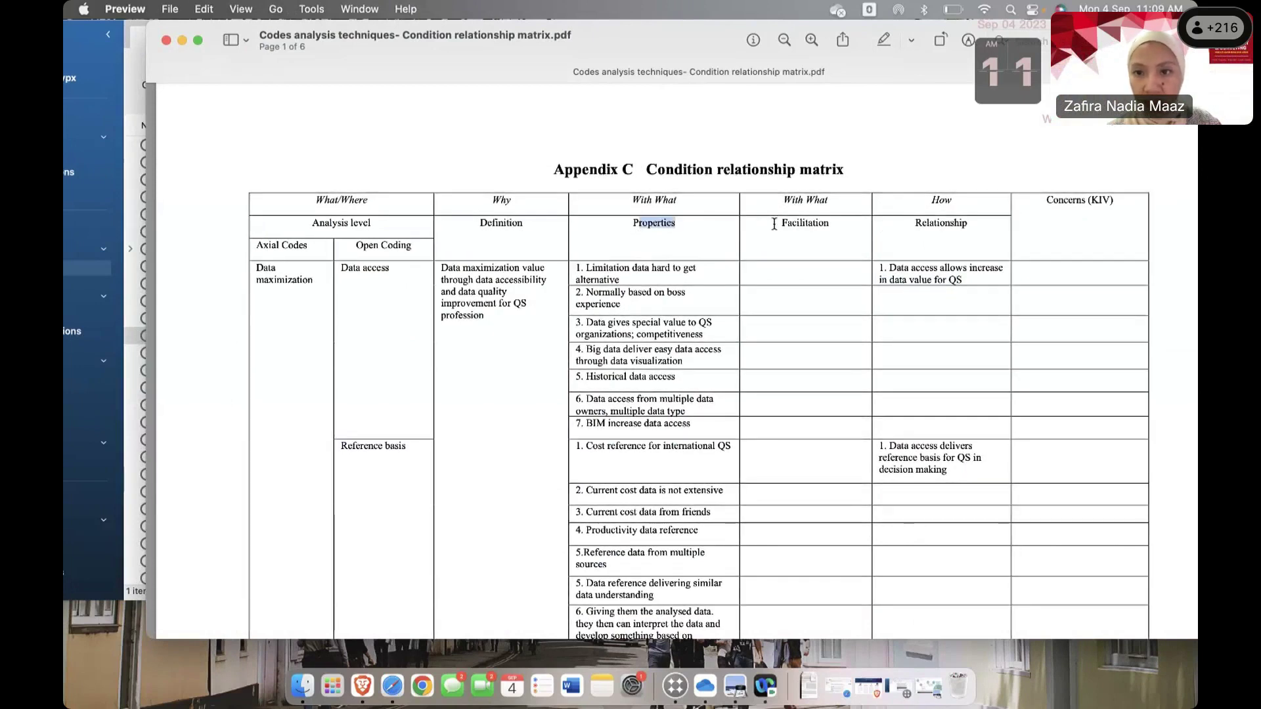
left_click_drag(775, 224, 933, 219)
left_click_drag(528, 223, 463, 217)
left_click_drag(415, 54, 605, 54)
left_click(695, 325)
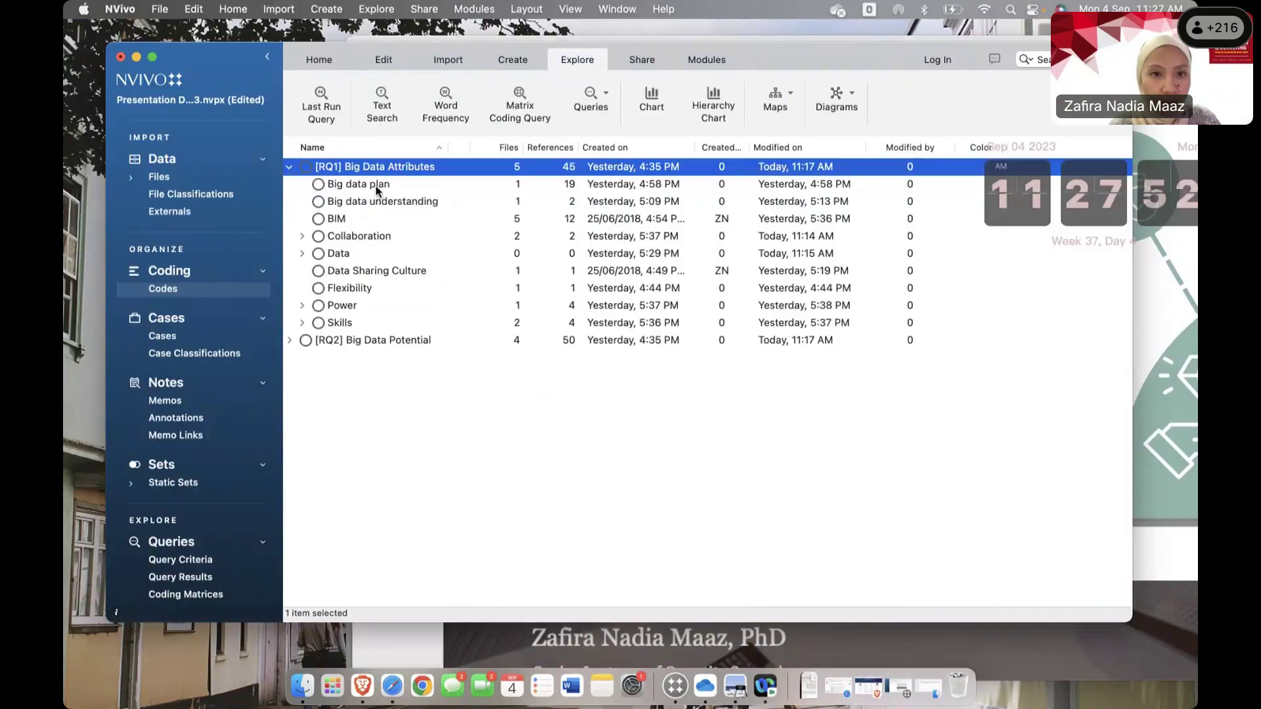
- Switch to NVivo and create a comparison diagram of the Power and Skills codes under [RQ1] Big Data Attributes
left_click(845, 109)
left_click(875, 167)
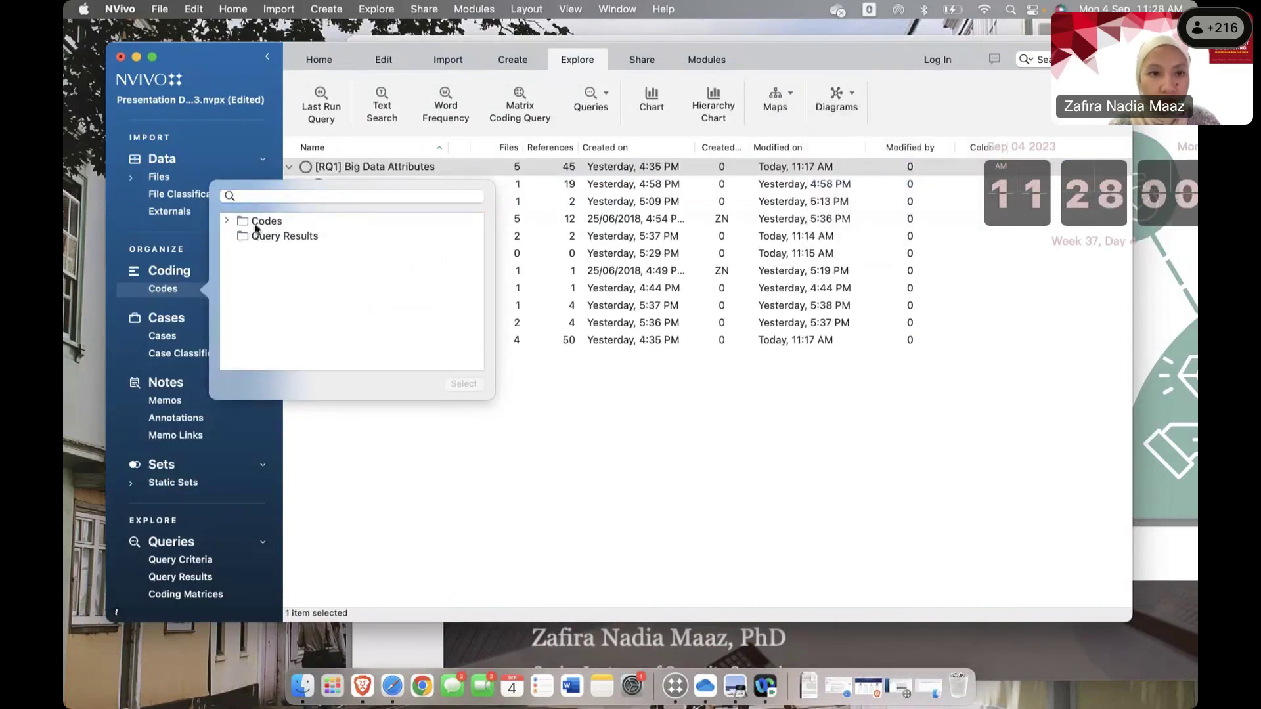
left_click(225, 221)
left_click(293, 235)
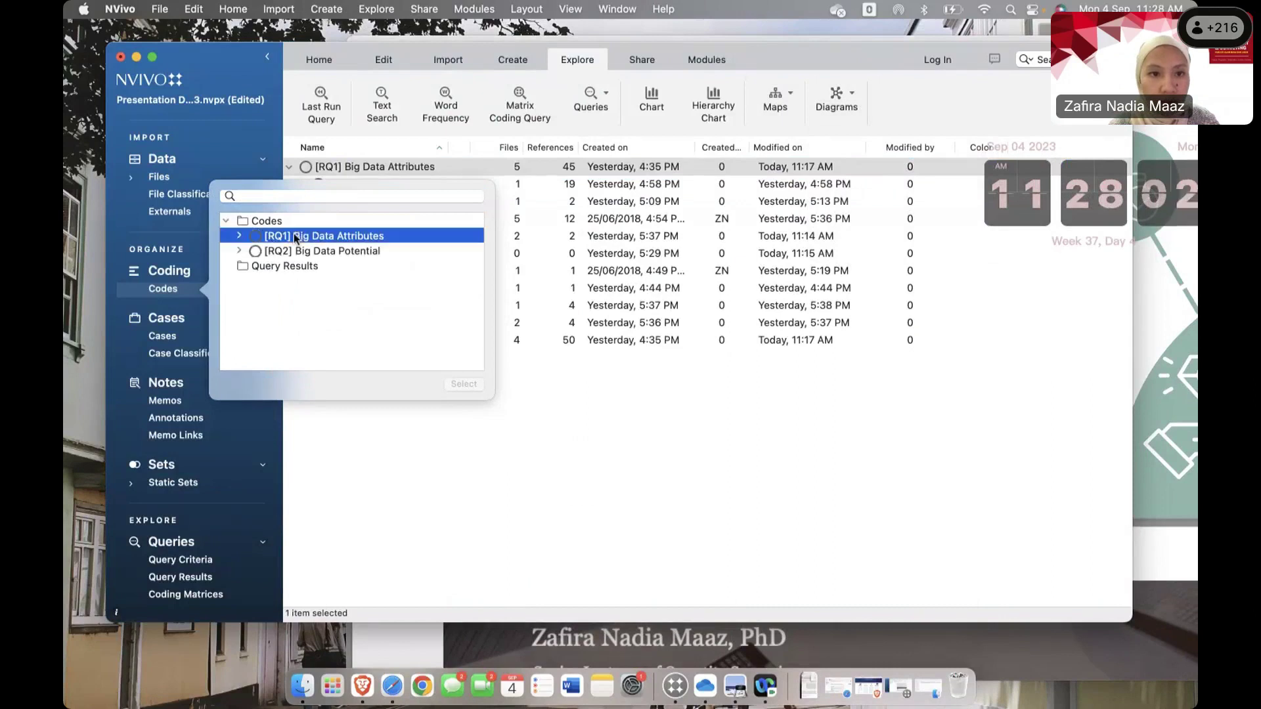
left_click(293, 250, "shift")
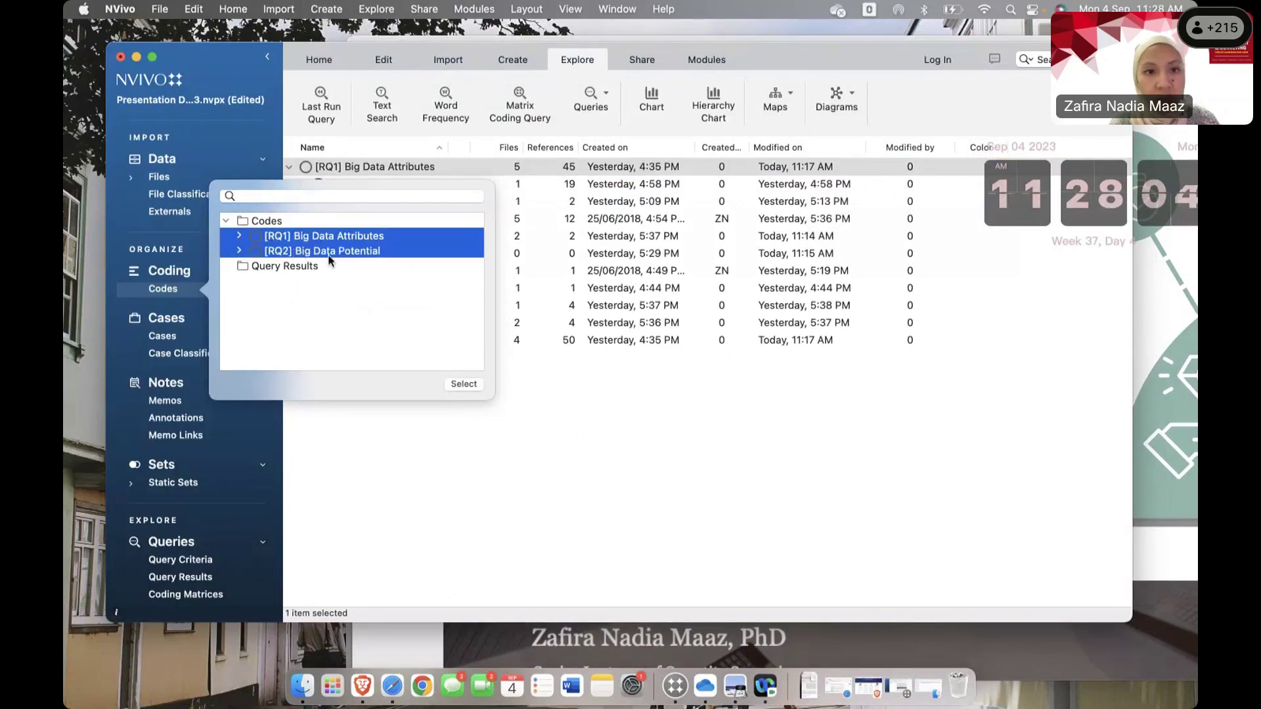
left_click(321, 294)
left_click(240, 235)
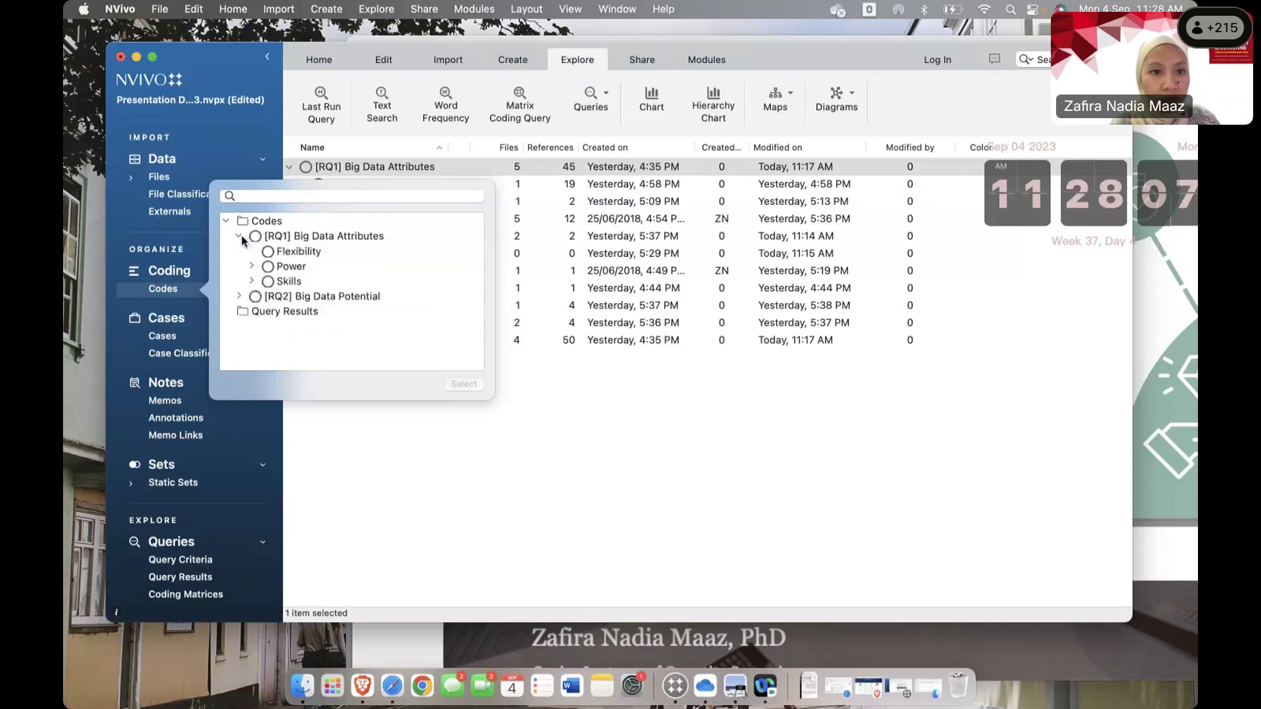
scroll(306, 313, "down", 3)
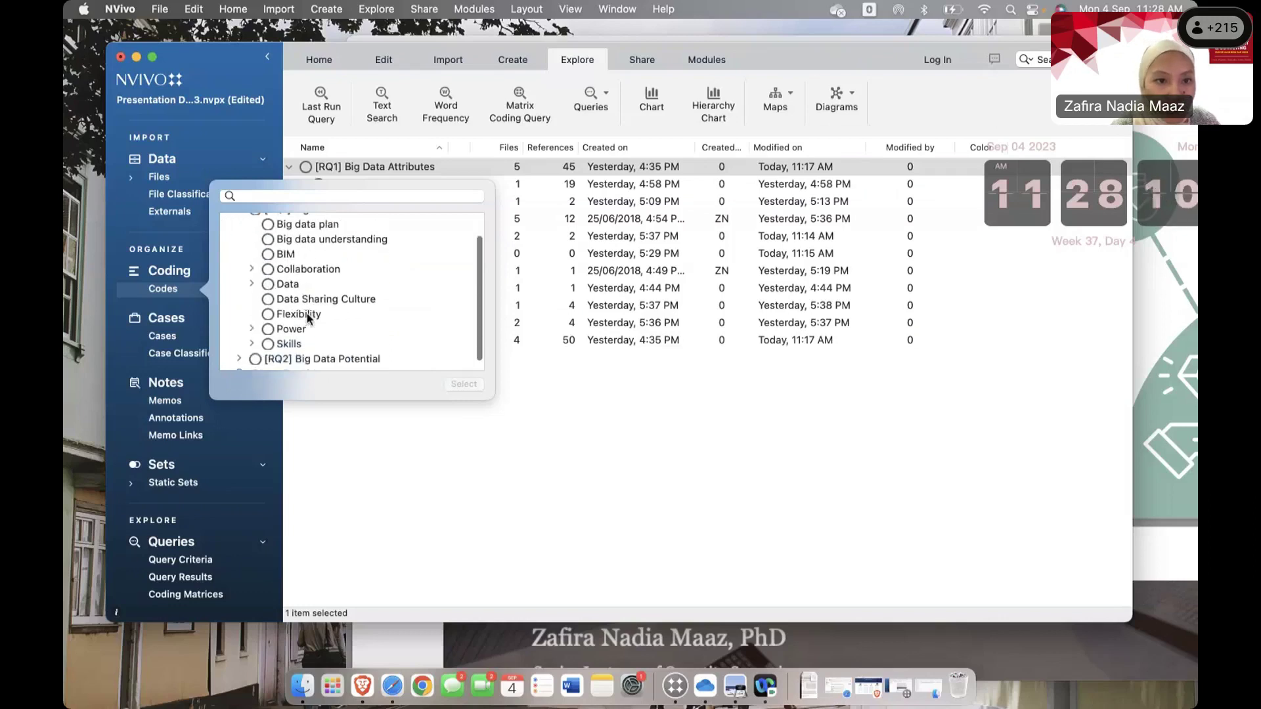
left_click(306, 318)
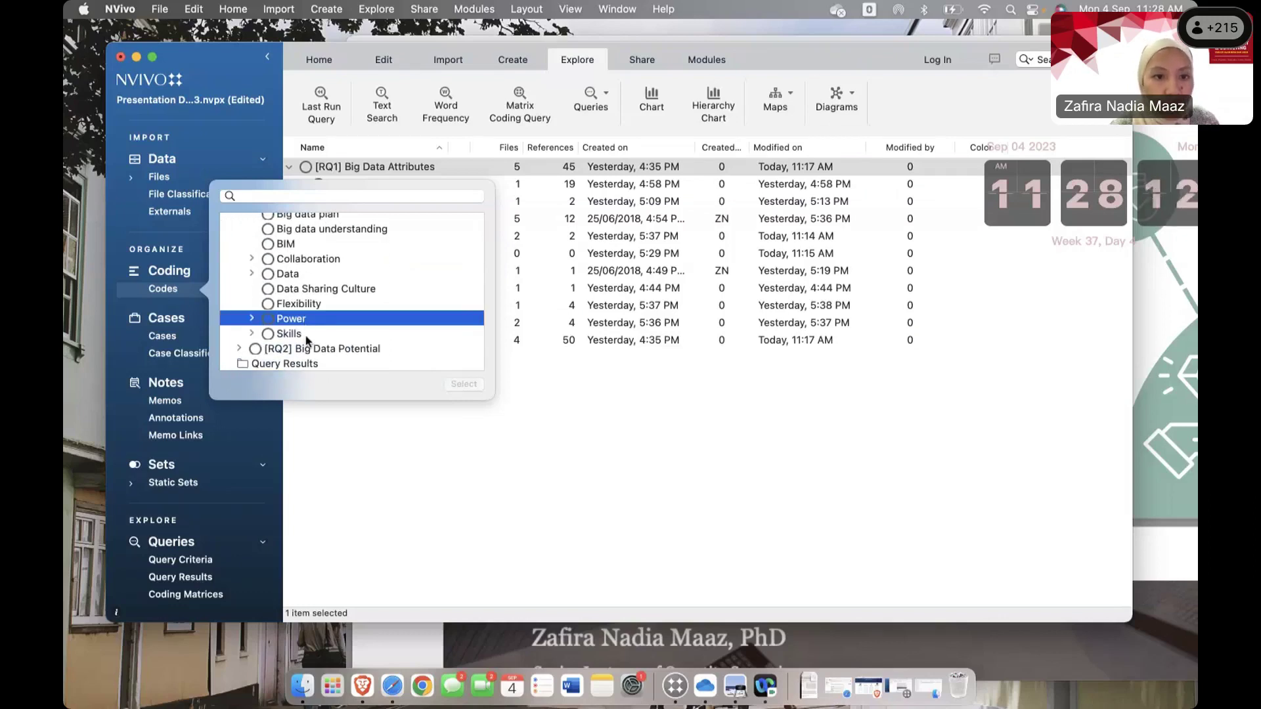
left_click(306, 333, "shift")
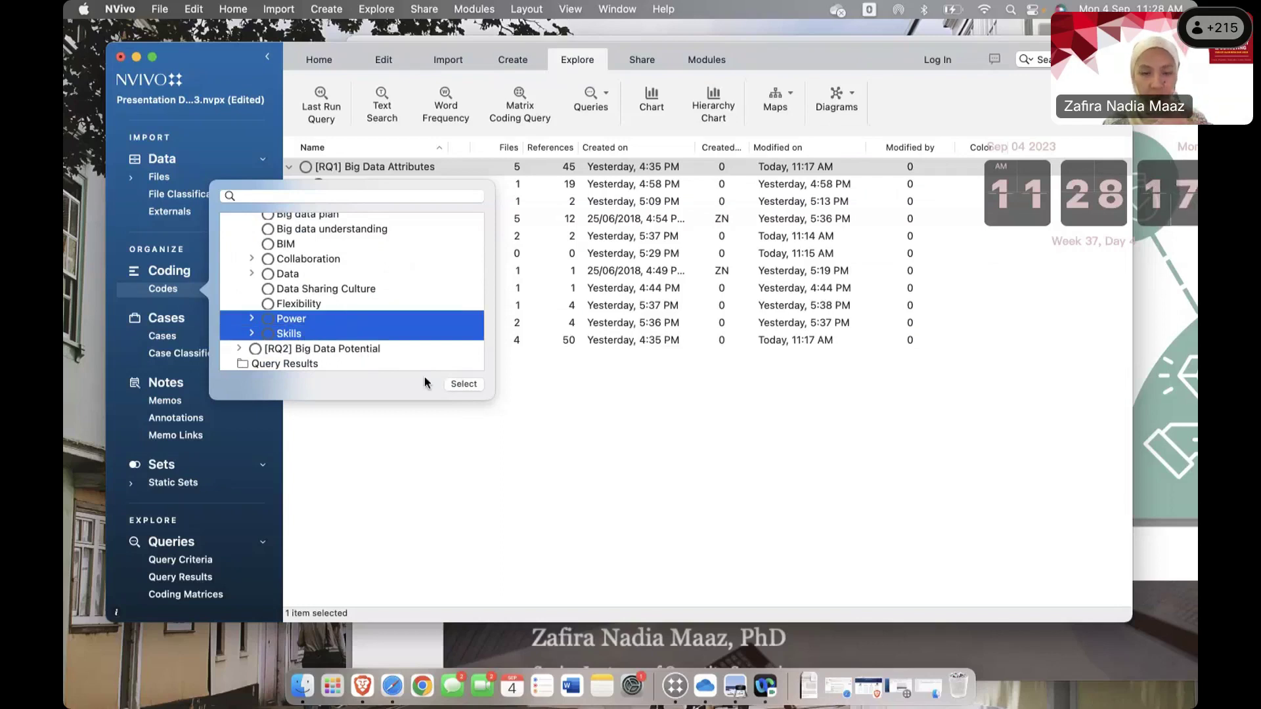
left_click(470, 385)
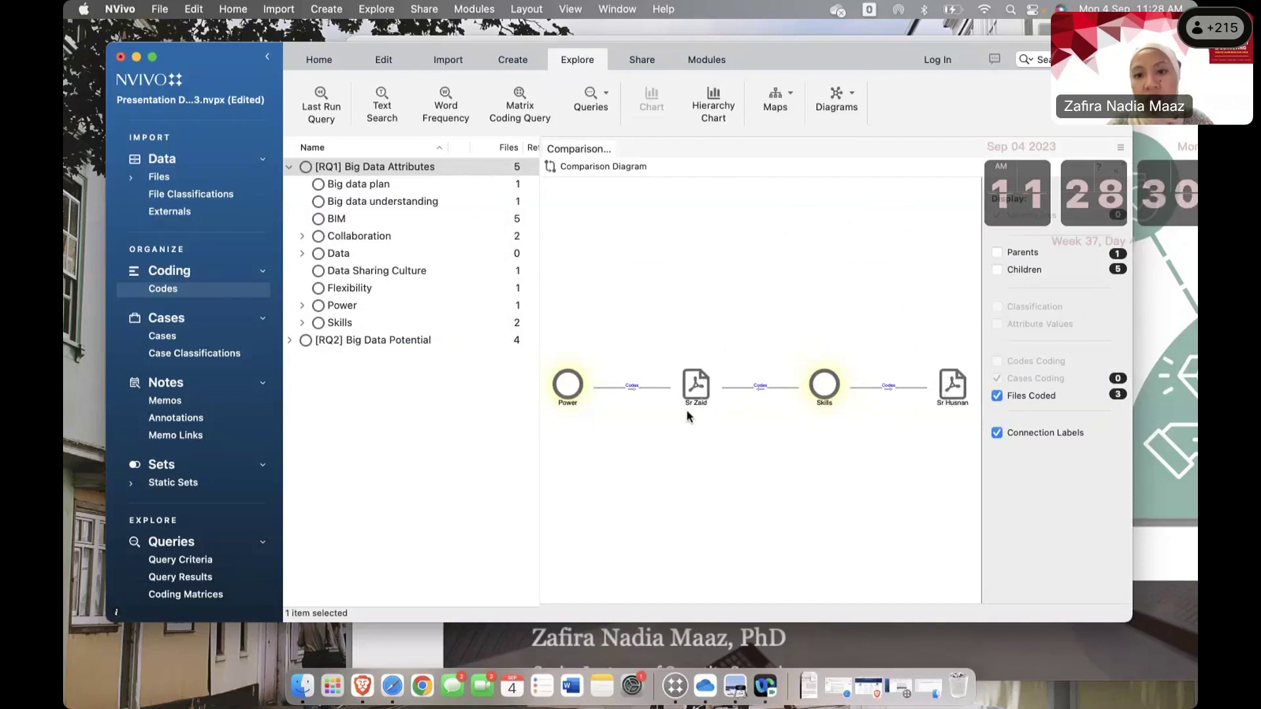
- Open the Skills code from the comparison diagram and read its summary and coded references
double_click(825, 386)
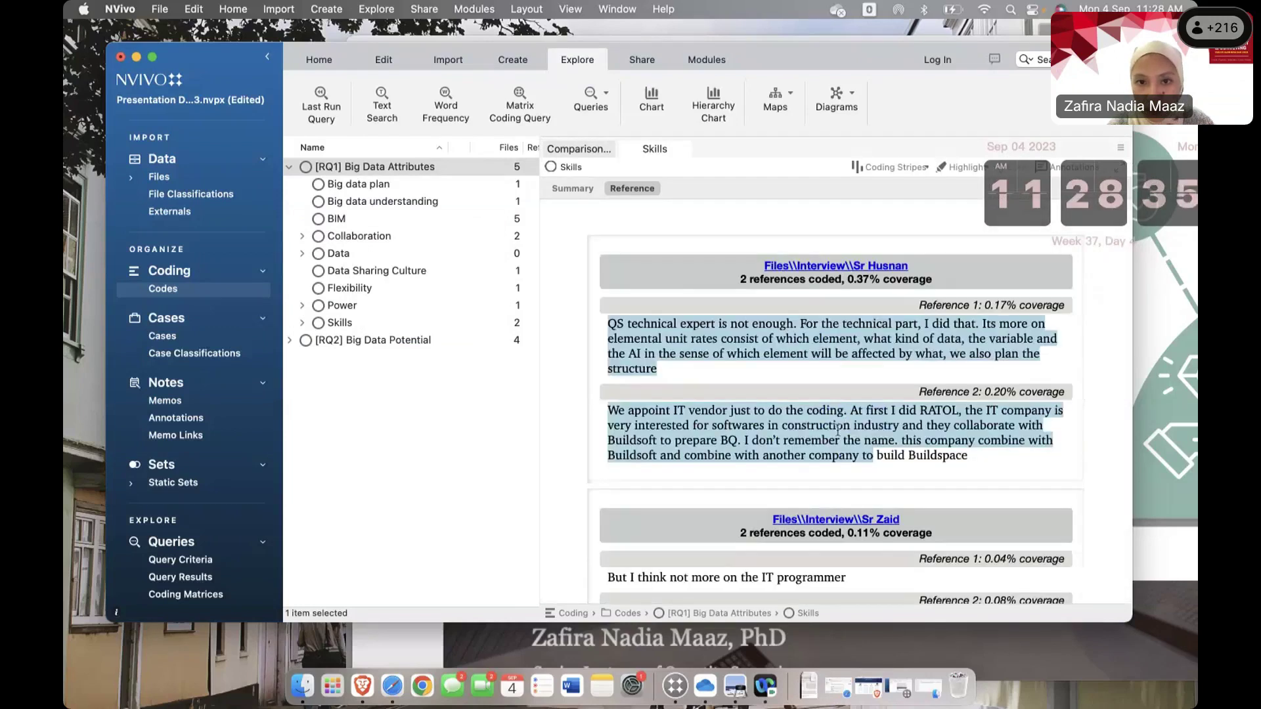
left_click(587, 188)
left_click(631, 189)
scroll(788, 217, "up", 2)
left_click(885, 167)
key("Escape")
- Create a second comparison diagram comparing the Data Sharing Culture and Flexibility codes
left_click(381, 186)
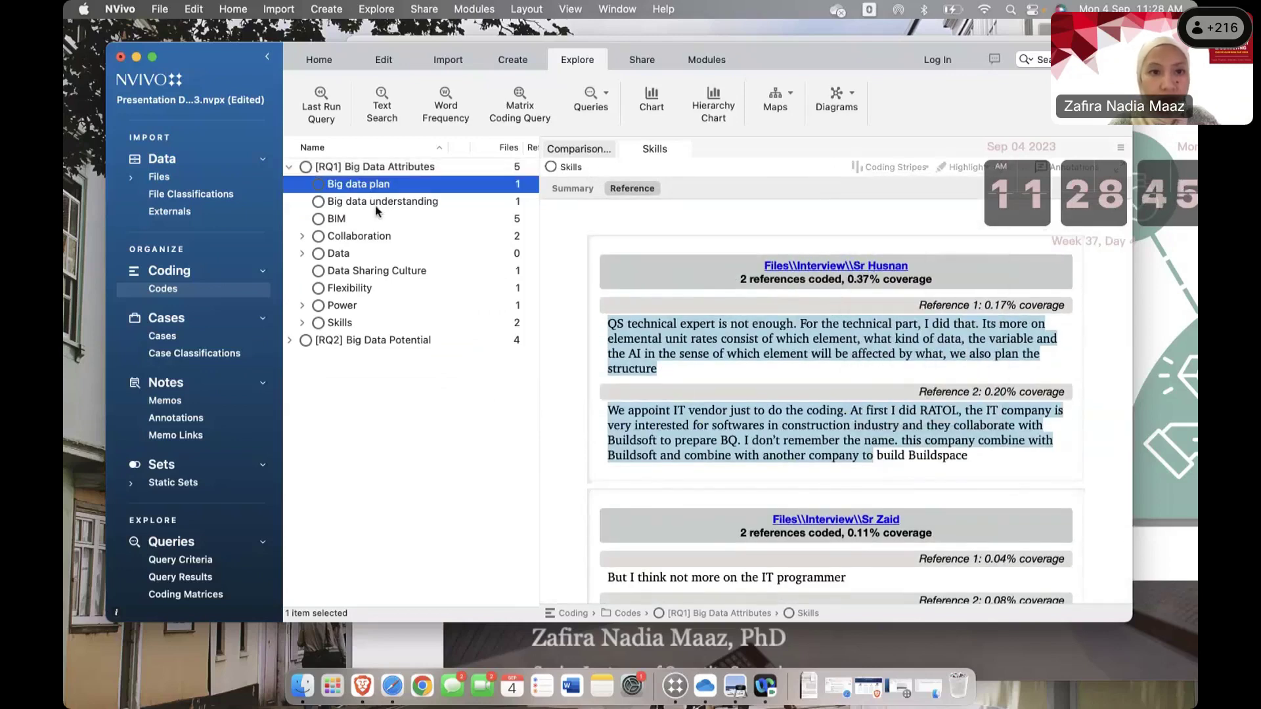
left_click(375, 202, "super")
left_click(830, 111)
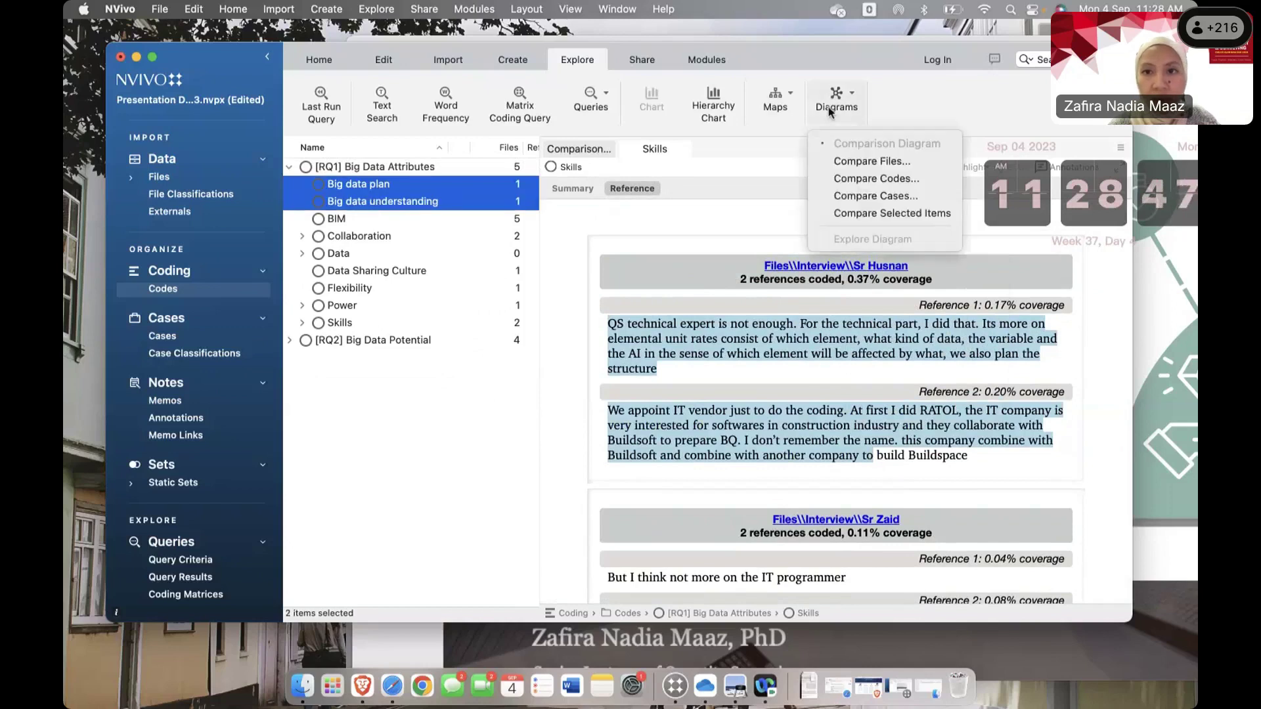
left_click(876, 178)
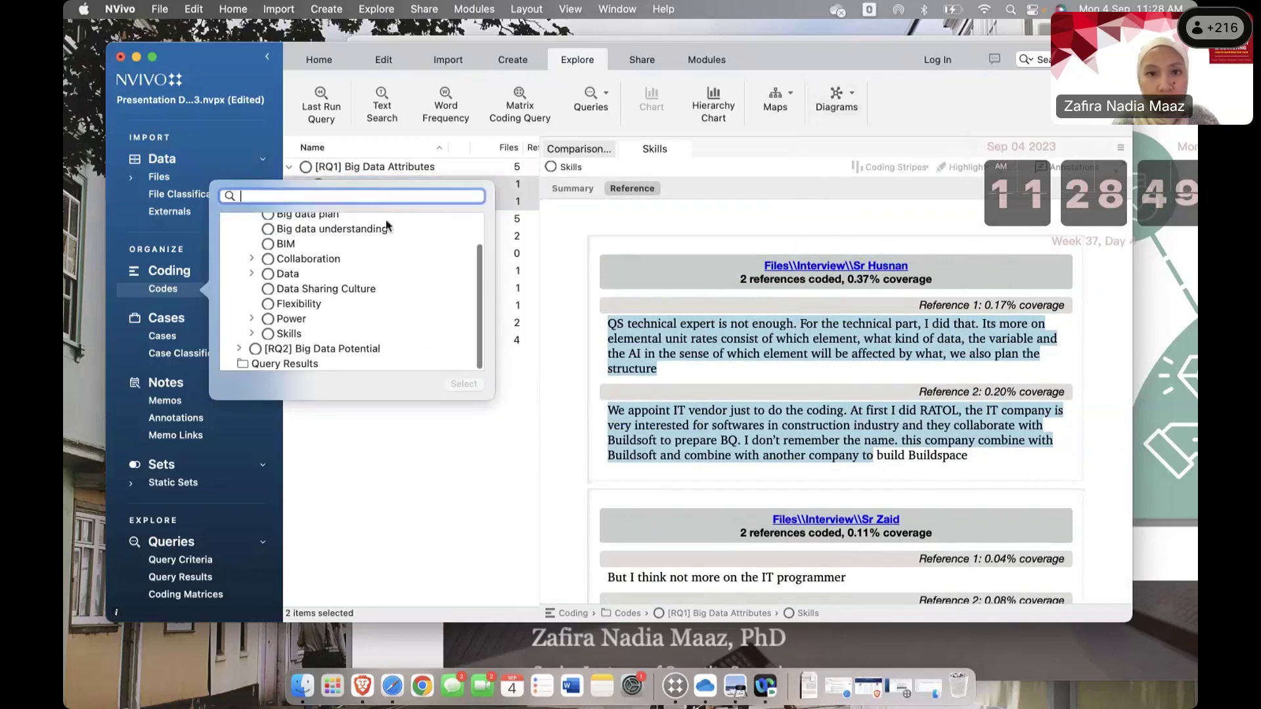
left_click(299, 289)
left_click(460, 384)
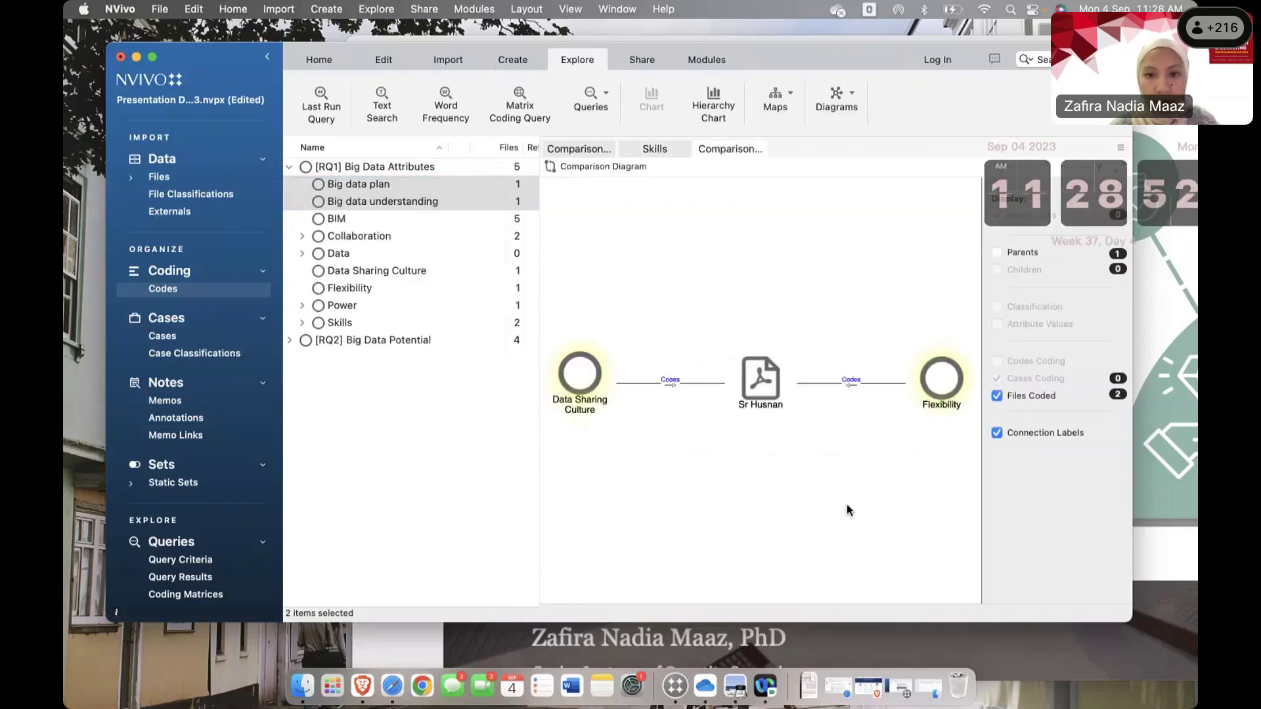
- Show the parent code in the Data Sharing Culture and Flexibility diagram, and toggle the coded files off and back on
left_click(997, 252)
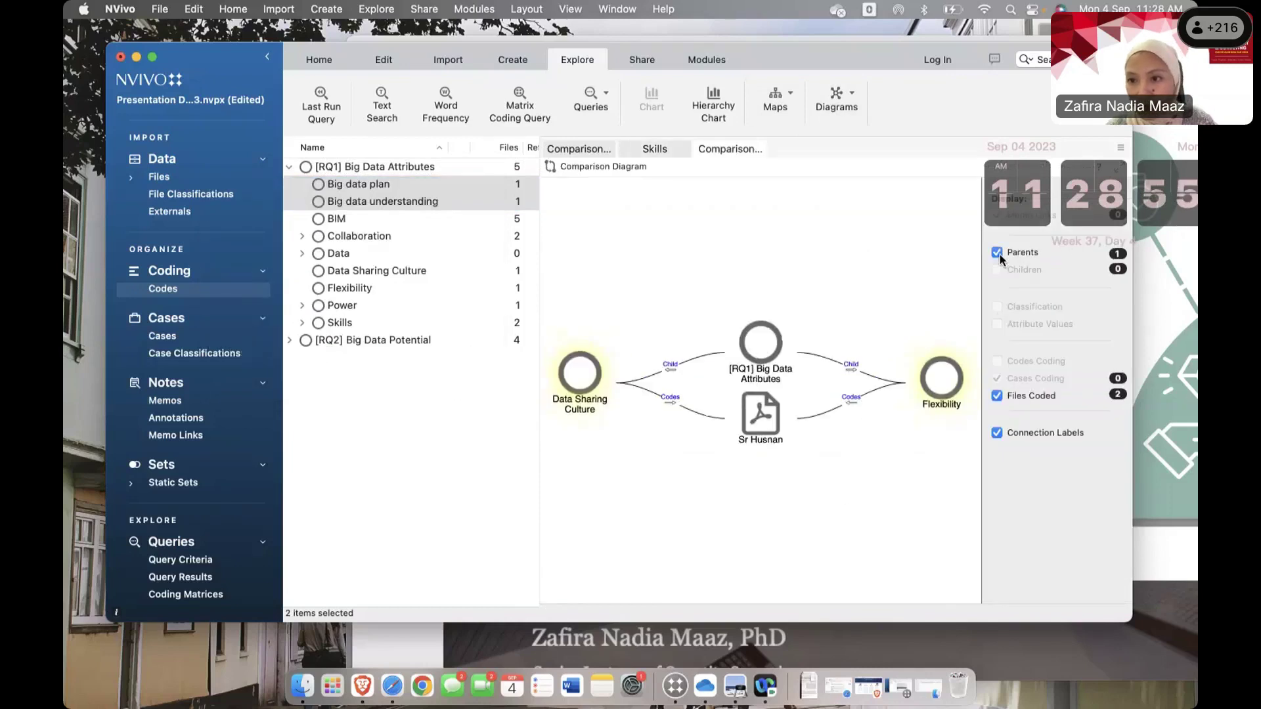
left_click(997, 253)
left_click(997, 253)
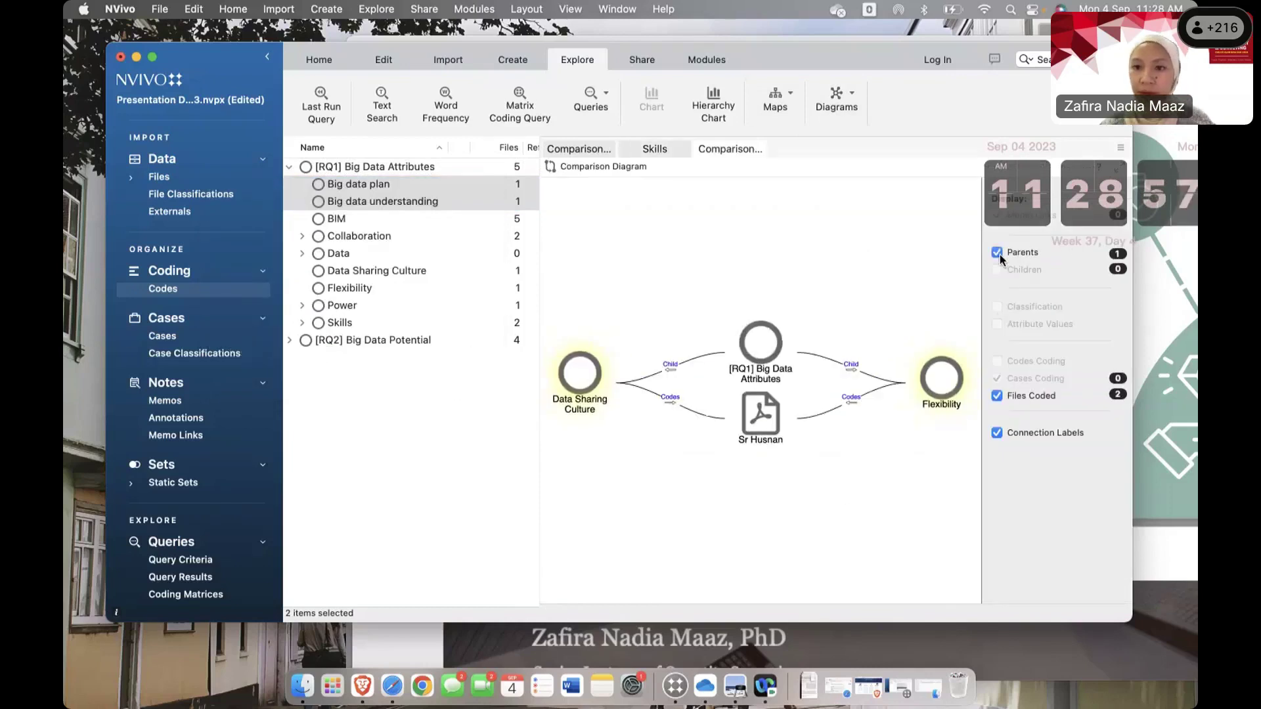
left_click(998, 255)
left_click(998, 255)
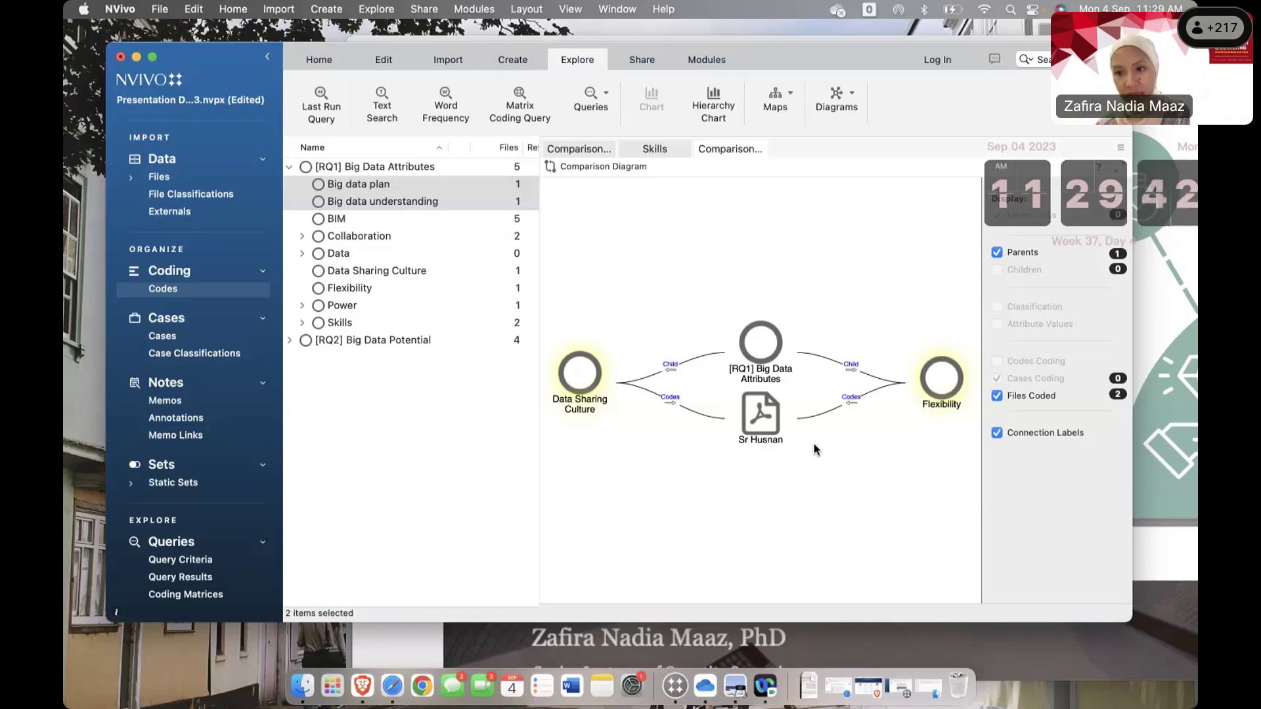
left_click(996, 396)
left_click(997, 396)
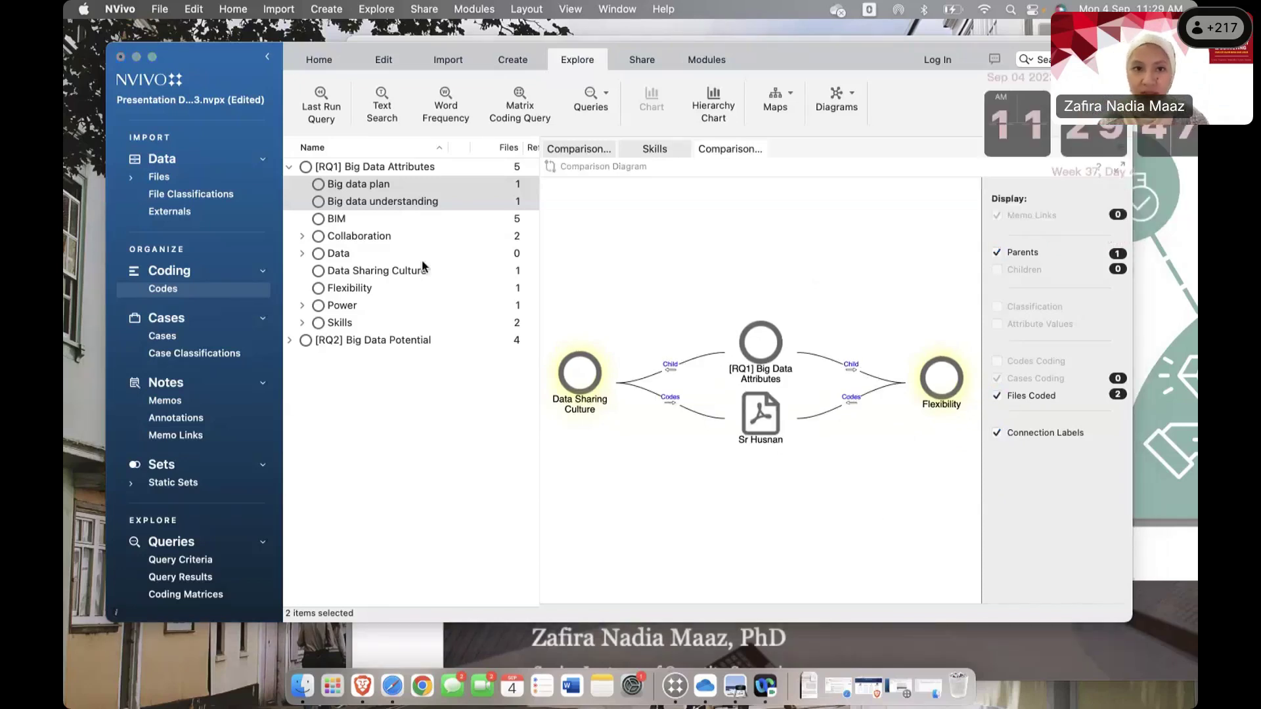
- Close both comparison diagrams and the Skills references
left_click(760, 149)
left_click(680, 150)
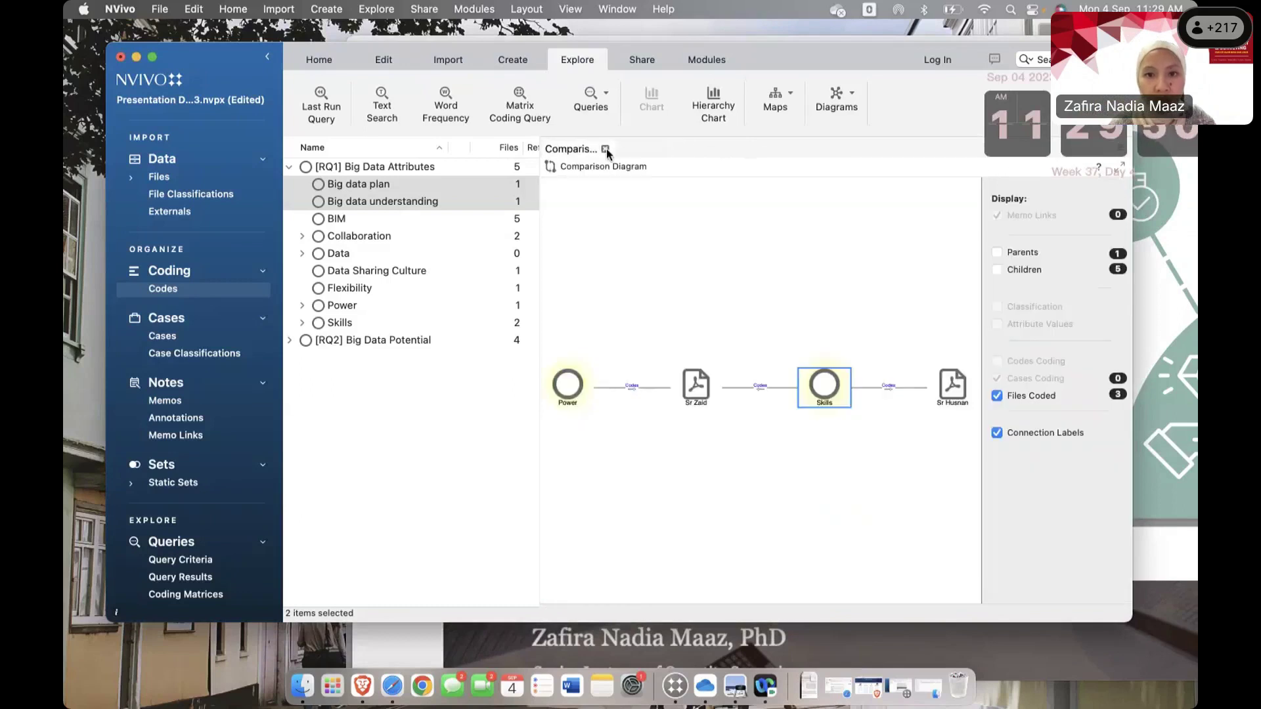
left_click(607, 149)
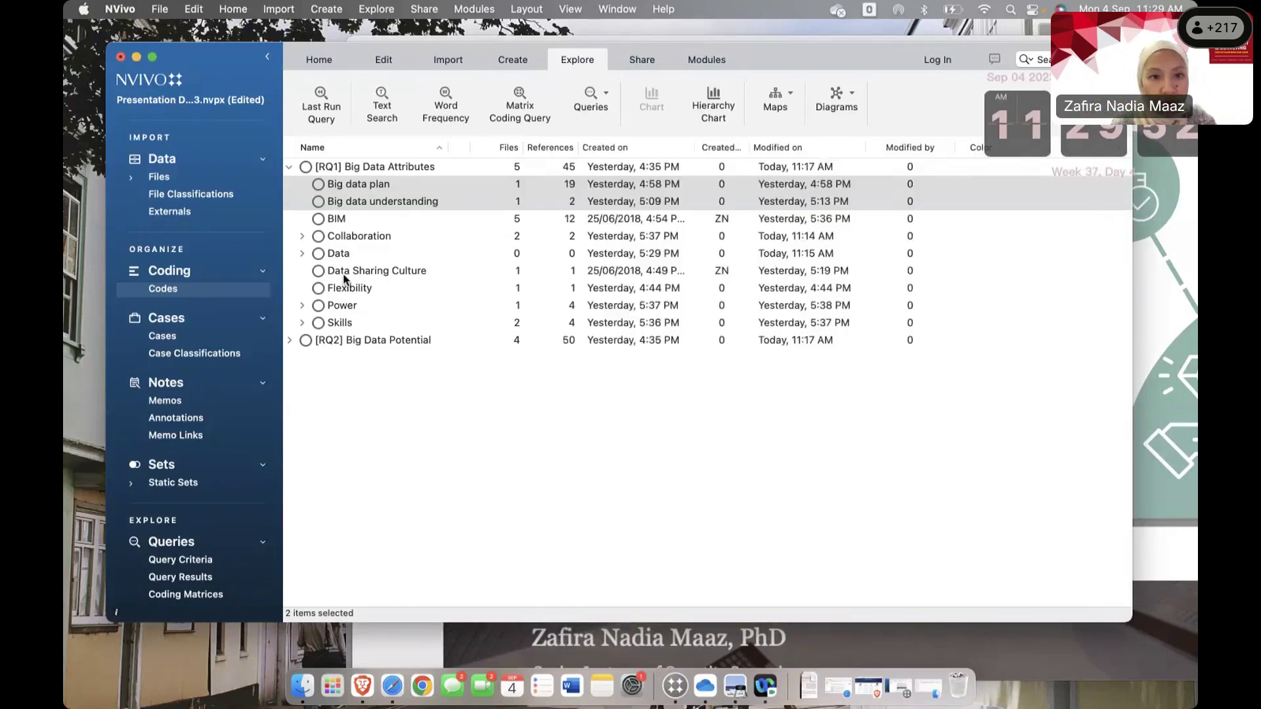
- Create a comparison diagram of Centralized data accessibility and Data Driven Decision Making, two codes under [RQ2] Big Data Potential
left_click(342, 306)
left_click(844, 99)
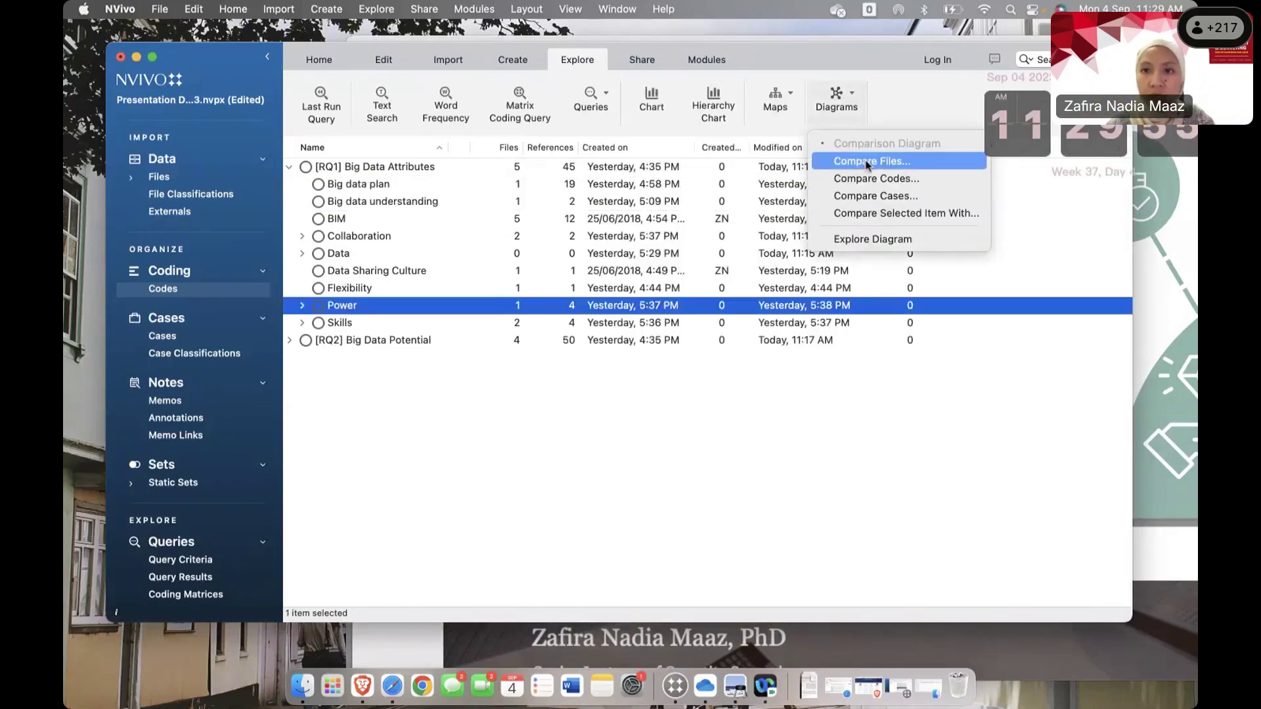
left_click(871, 194)
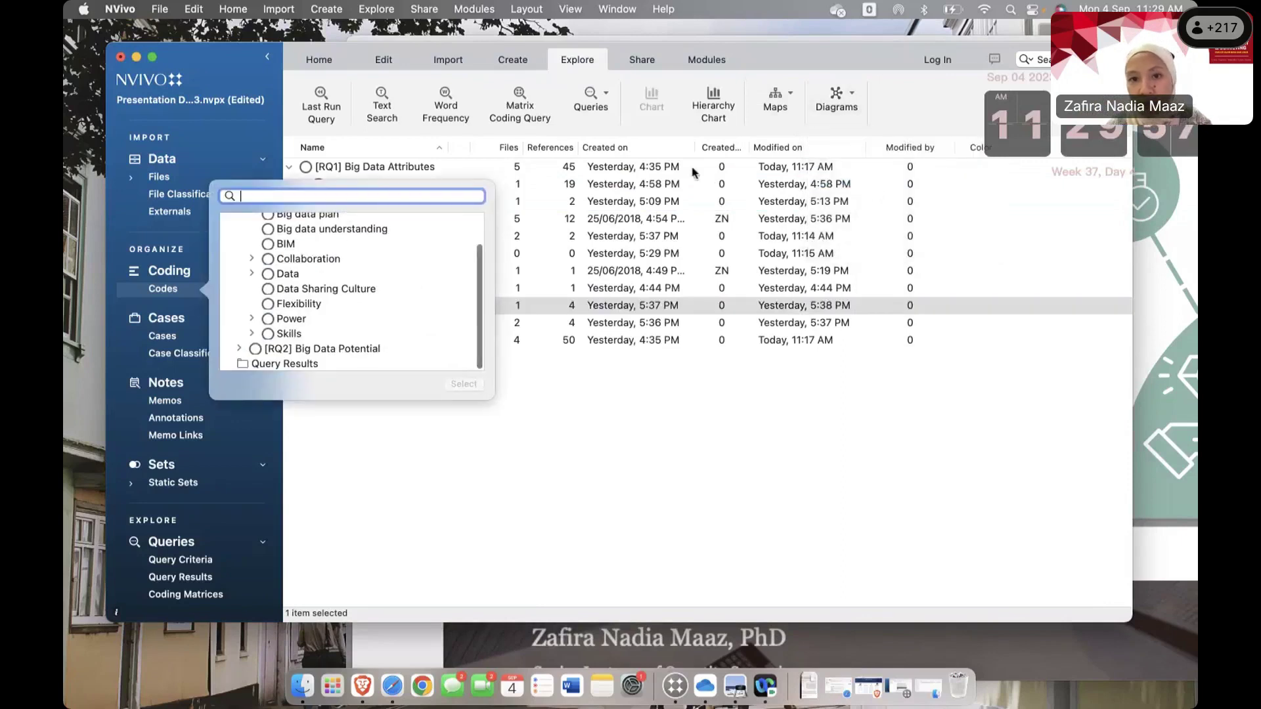
left_click(239, 347)
scroll(289, 348, "down", 4)
left_click(284, 260)
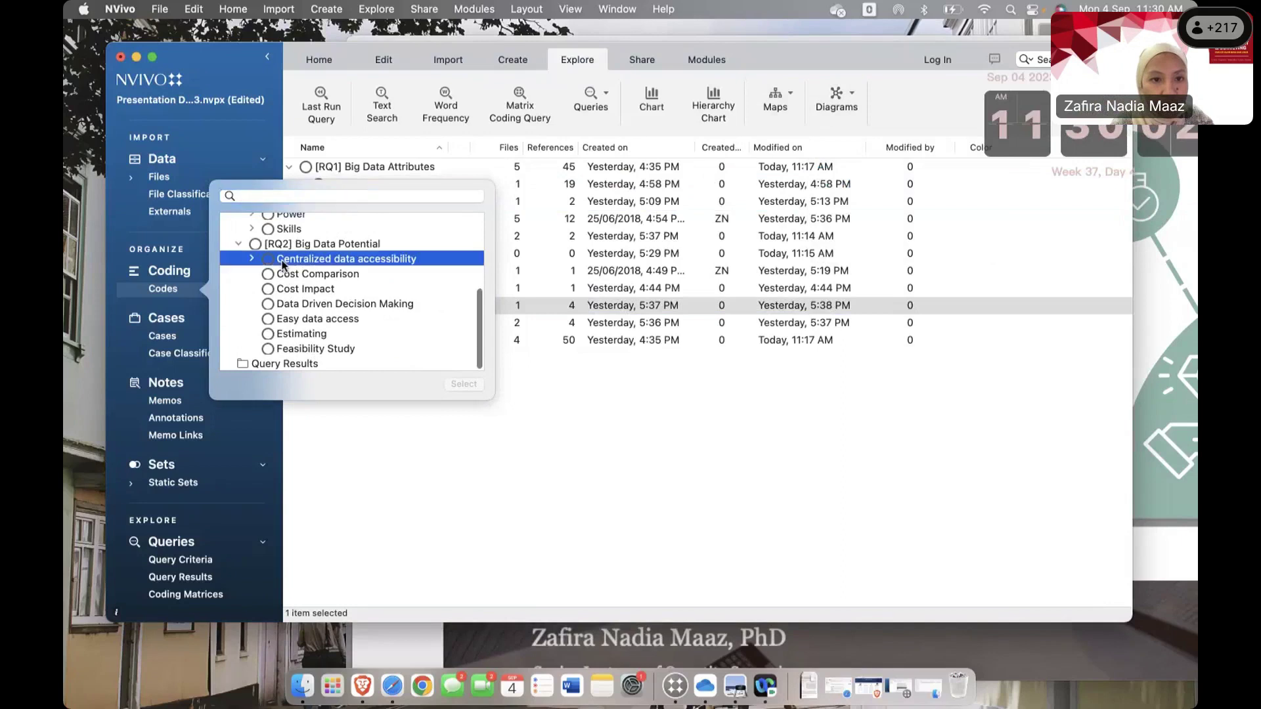
left_click(307, 305, "shift")
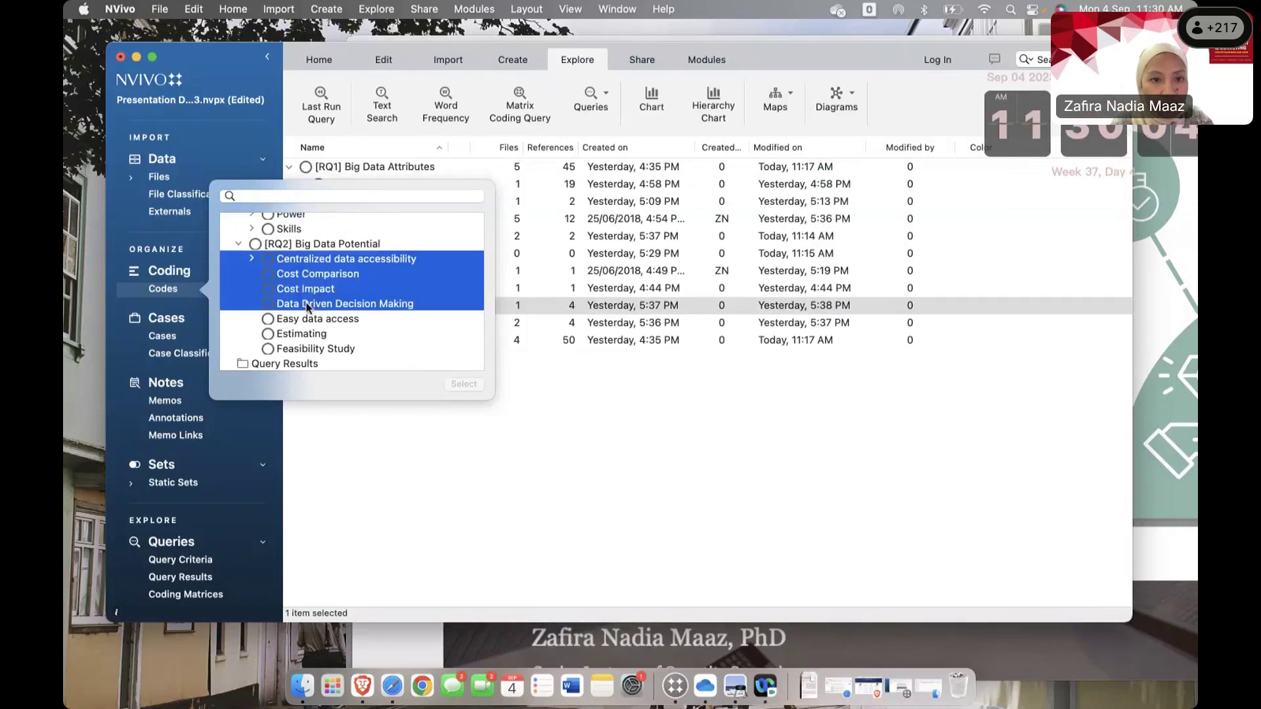
left_click(305, 332)
left_click(310, 305)
left_click(357, 259)
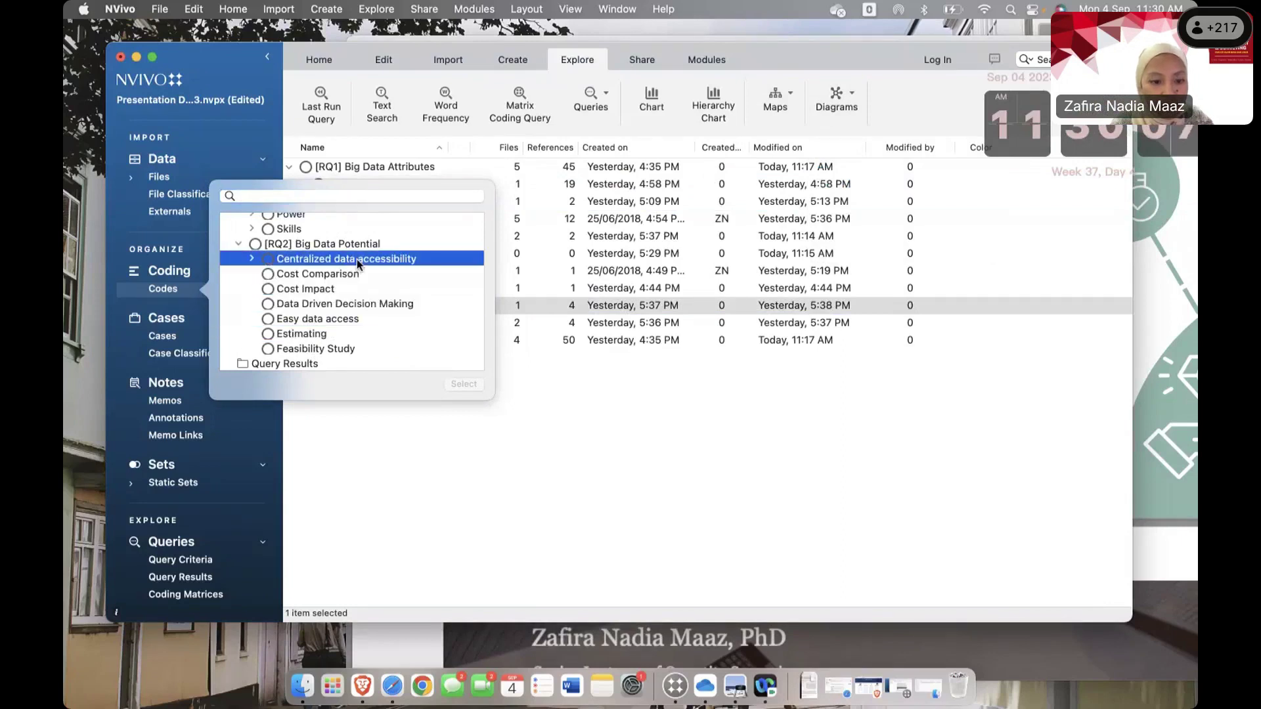
left_click(354, 302, "super")
left_click(460, 384)
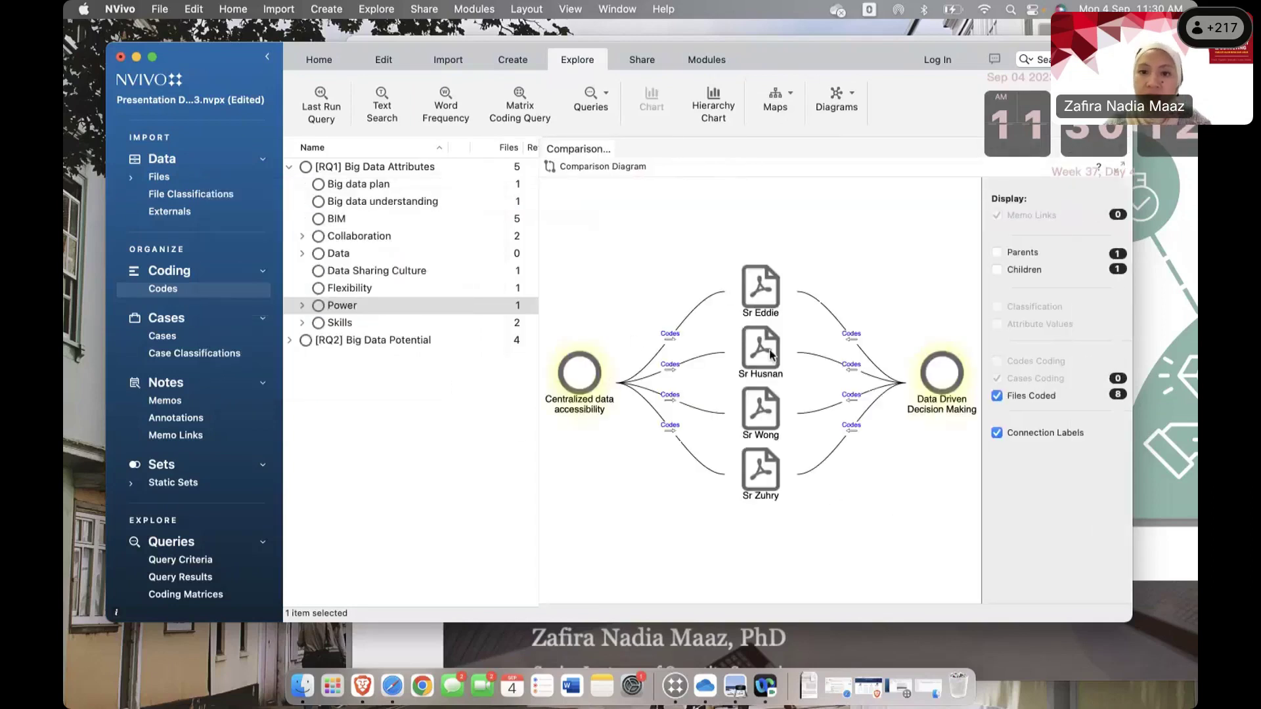
- Select the first shared interview file in the diagram, and display the parent and child codes as well
left_click(764, 296)
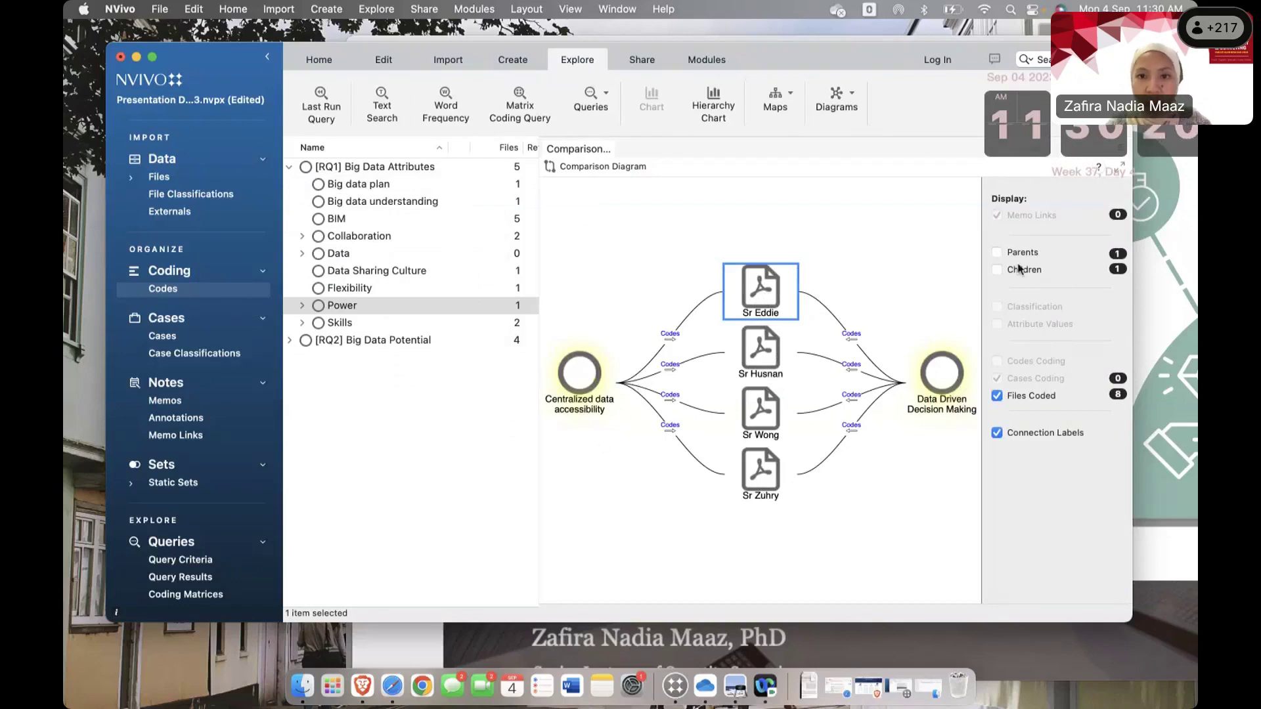
left_click(998, 254)
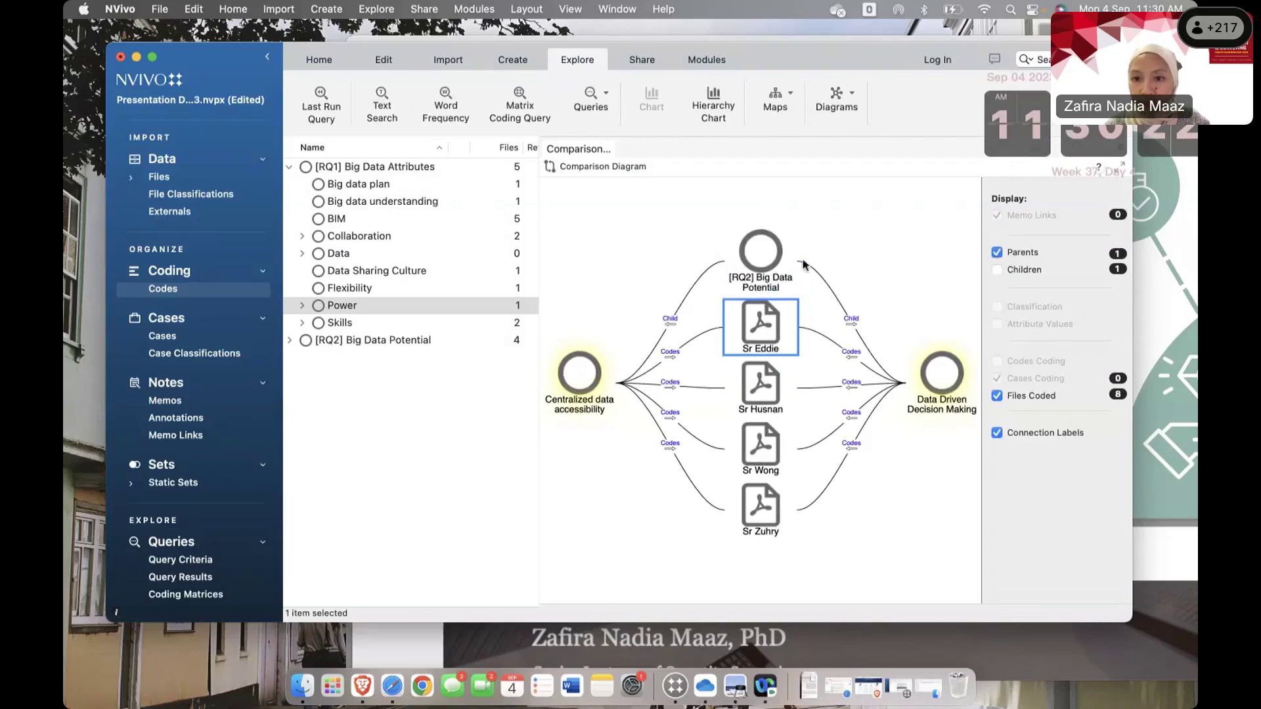
left_click(998, 271)
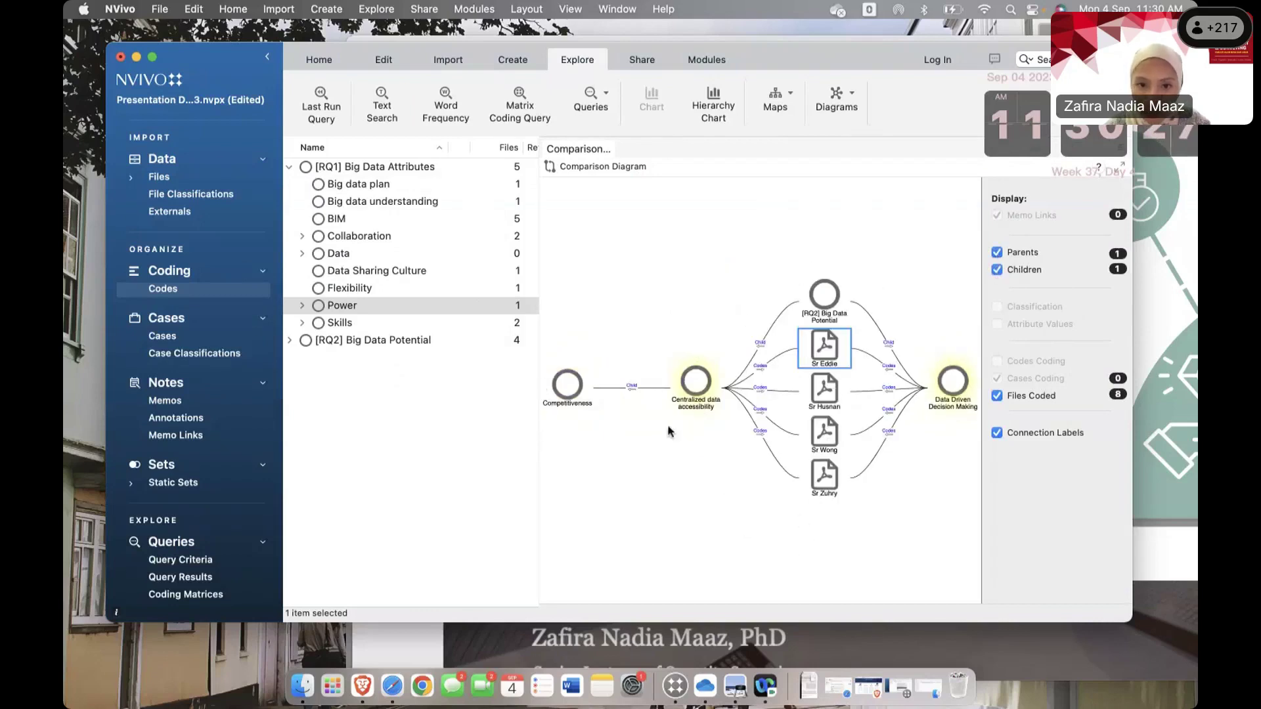
left_click(705, 266)
right_click(701, 265)
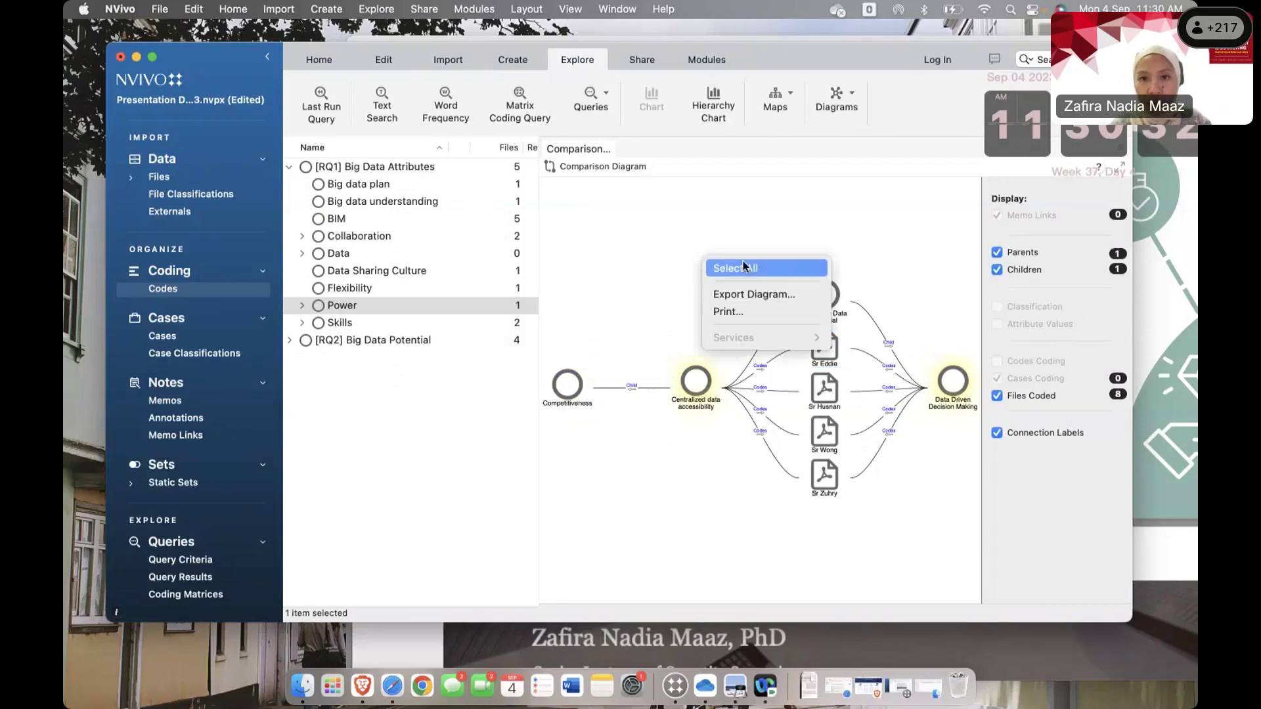
left_click(754, 311)
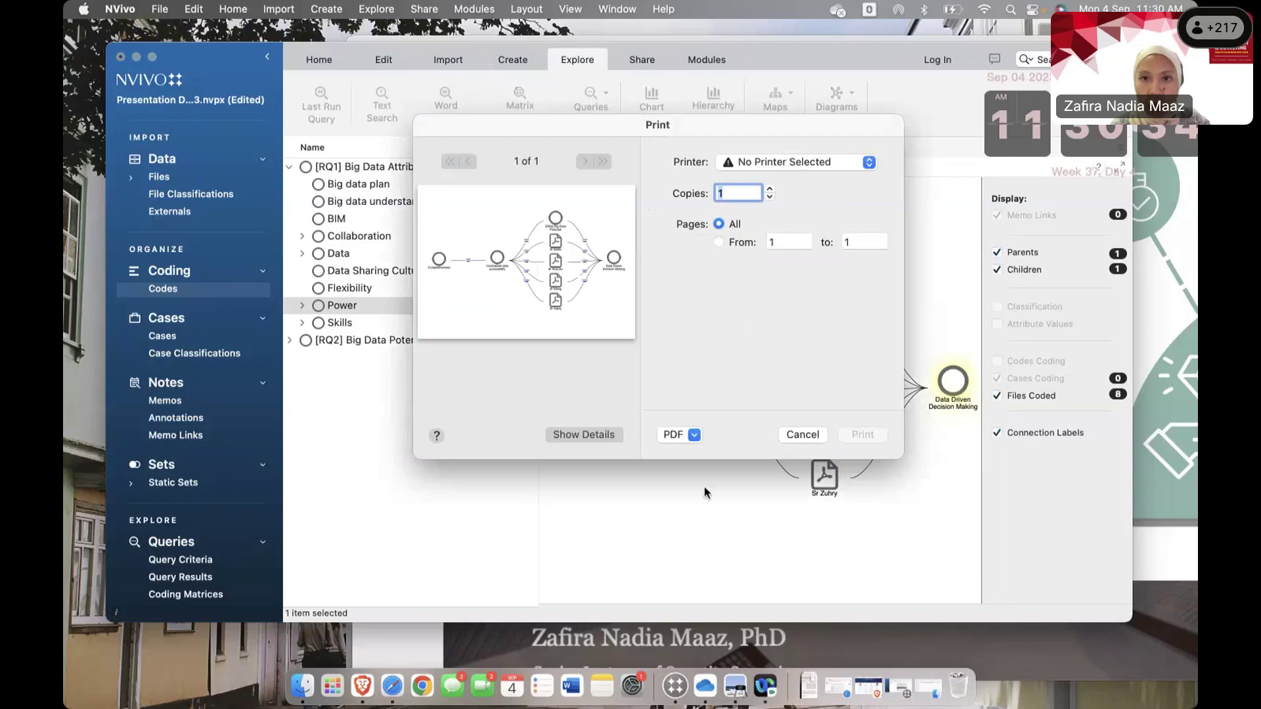
left_click(802, 435)
- Export the comparison diagram to the Desktop as a PDF document named "Analysis Link on Competitiveness"
right_click(730, 211)
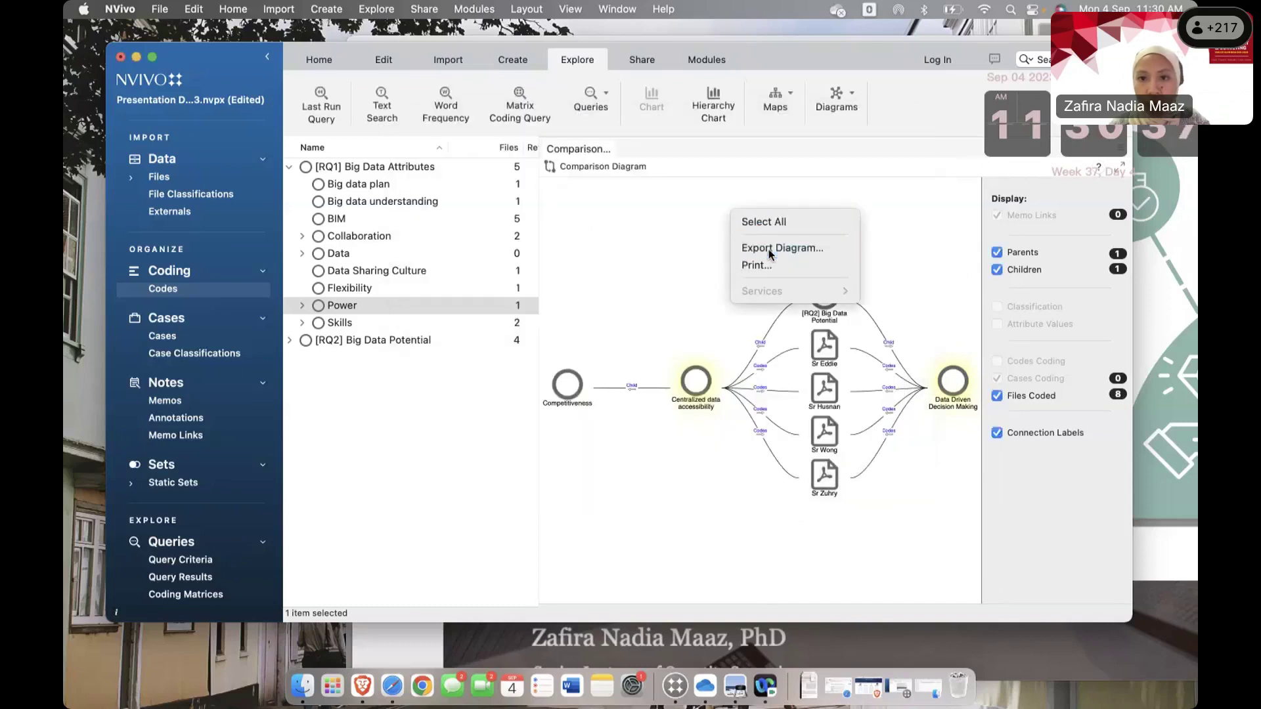
left_click(769, 250)
type("Analysis")
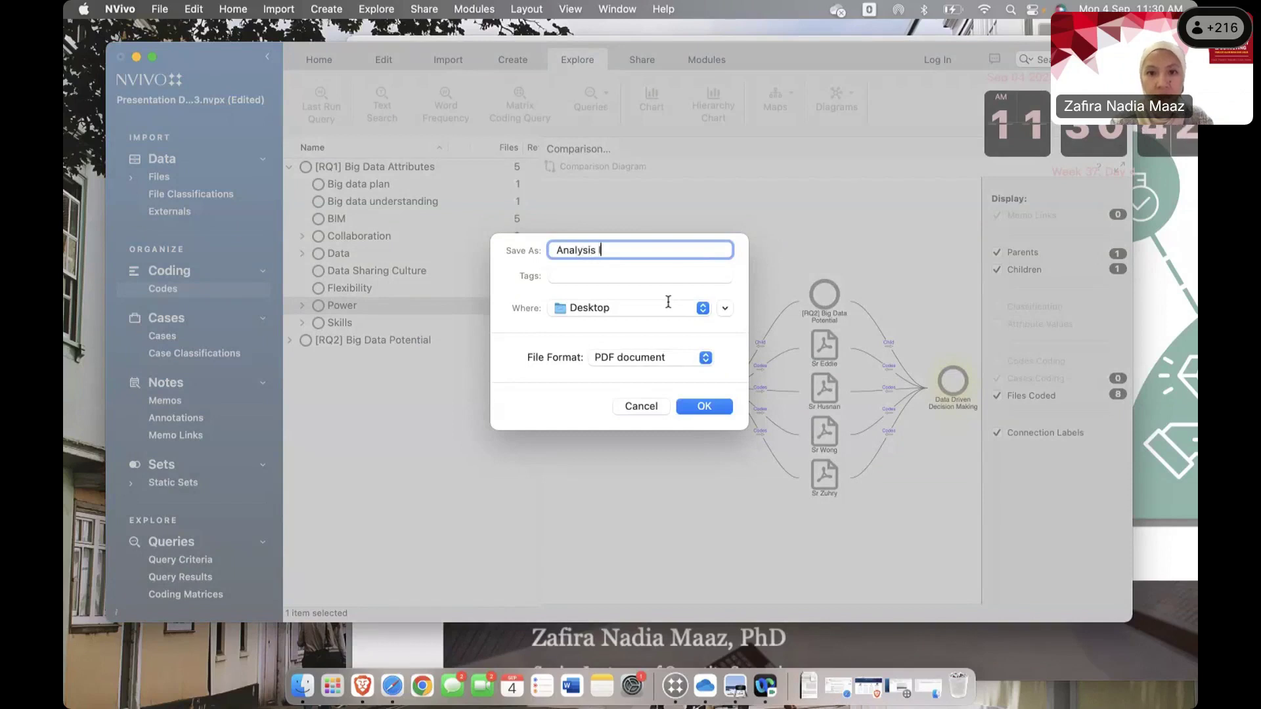
type(" Link Data d")
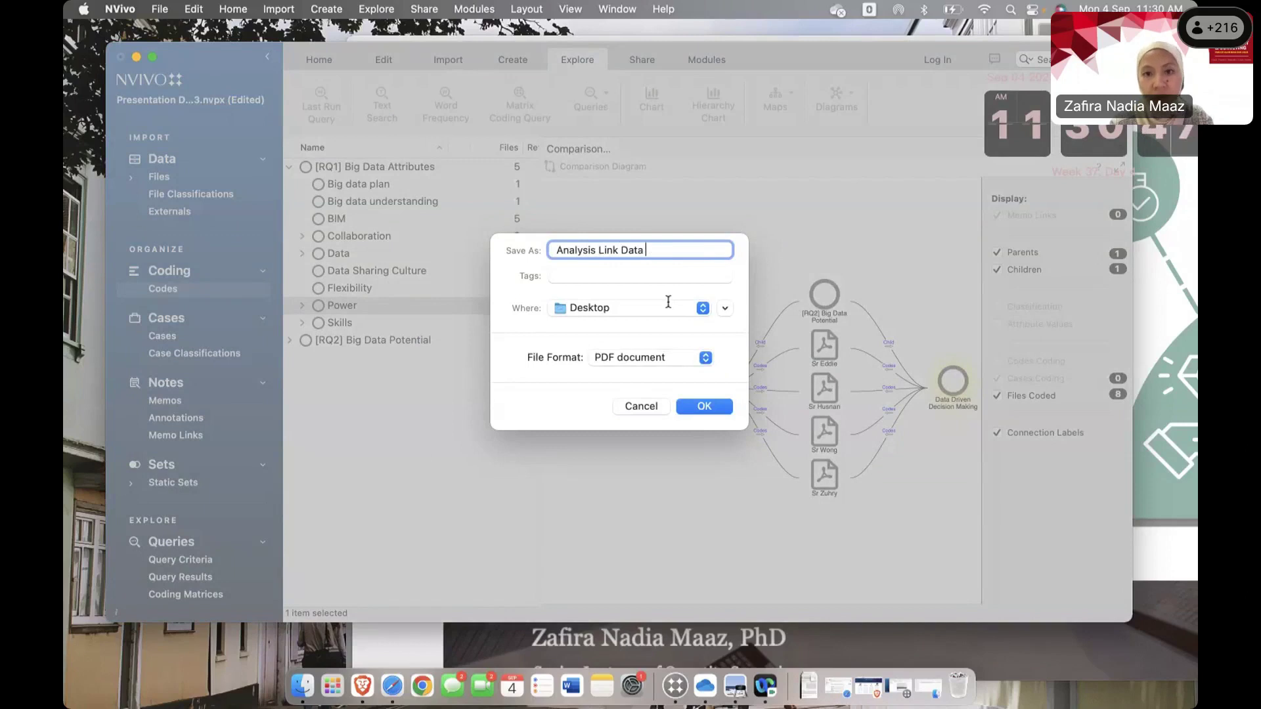
key("BackSpace")
key("BackSpace")
key("BackSpace")
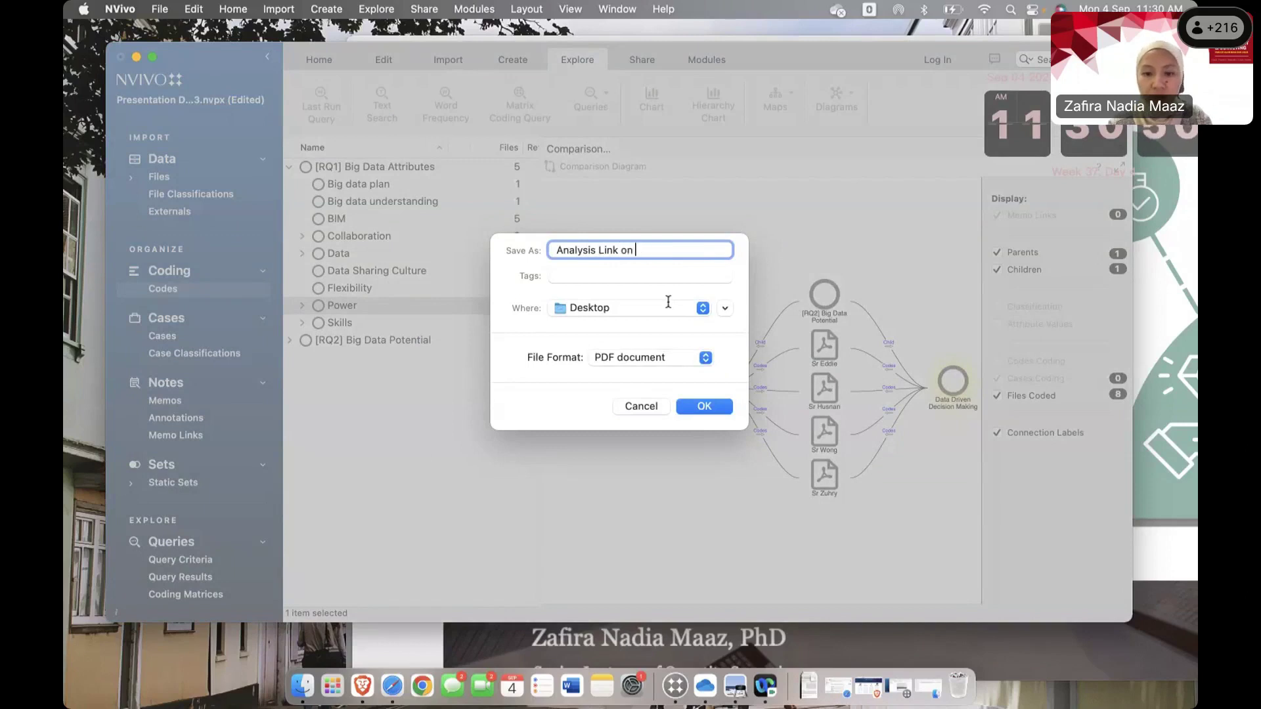
type("on Competitiveness")
left_click(713, 407)
- Open the exported Analysis Link on Competitiveness.pdf from the desktop to check the diagram, close it and bring NVivo back into full view
left_click_drag(880, 63, 569, 41)
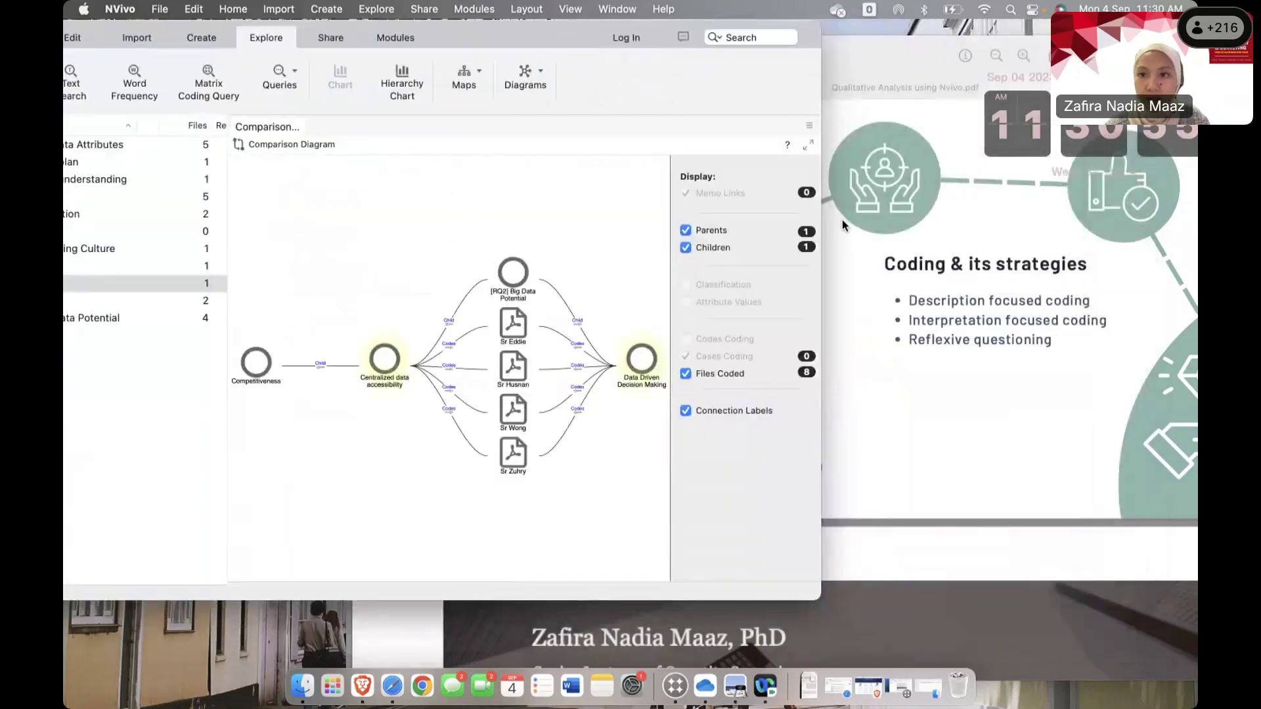
left_click(910, 68)
left_click_drag(909, 68, 164, 144)
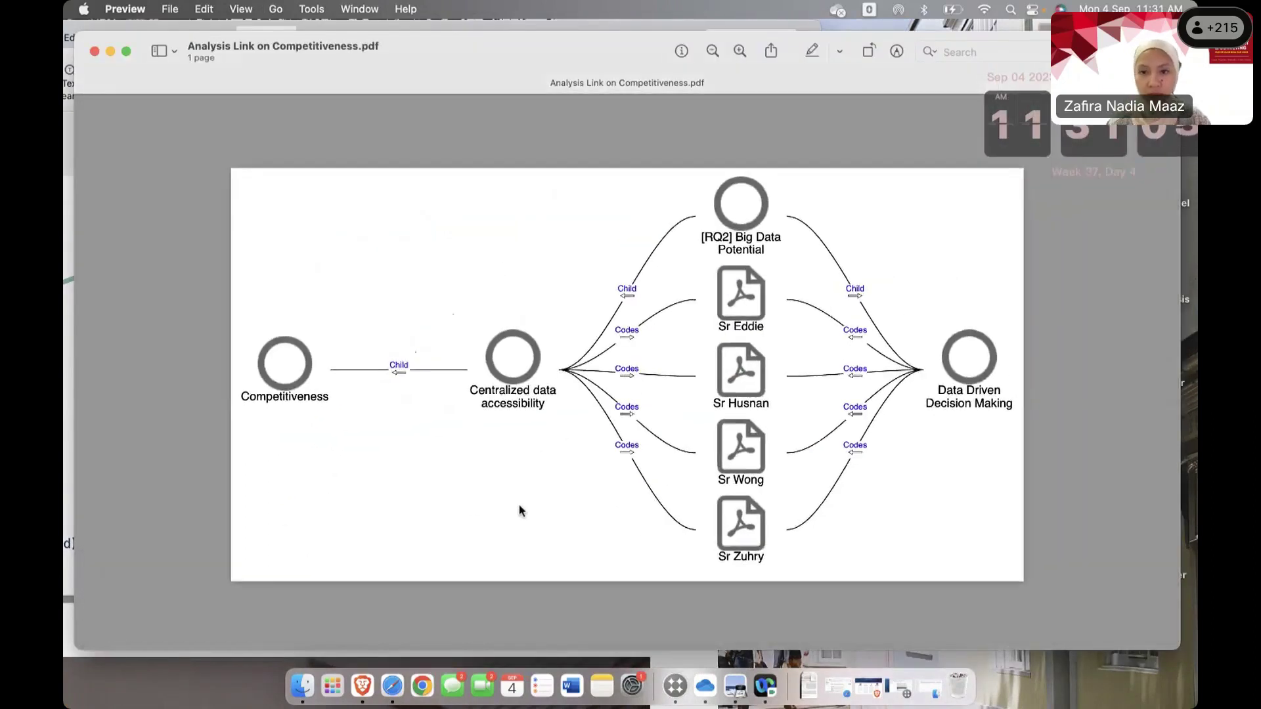
left_click(95, 51)
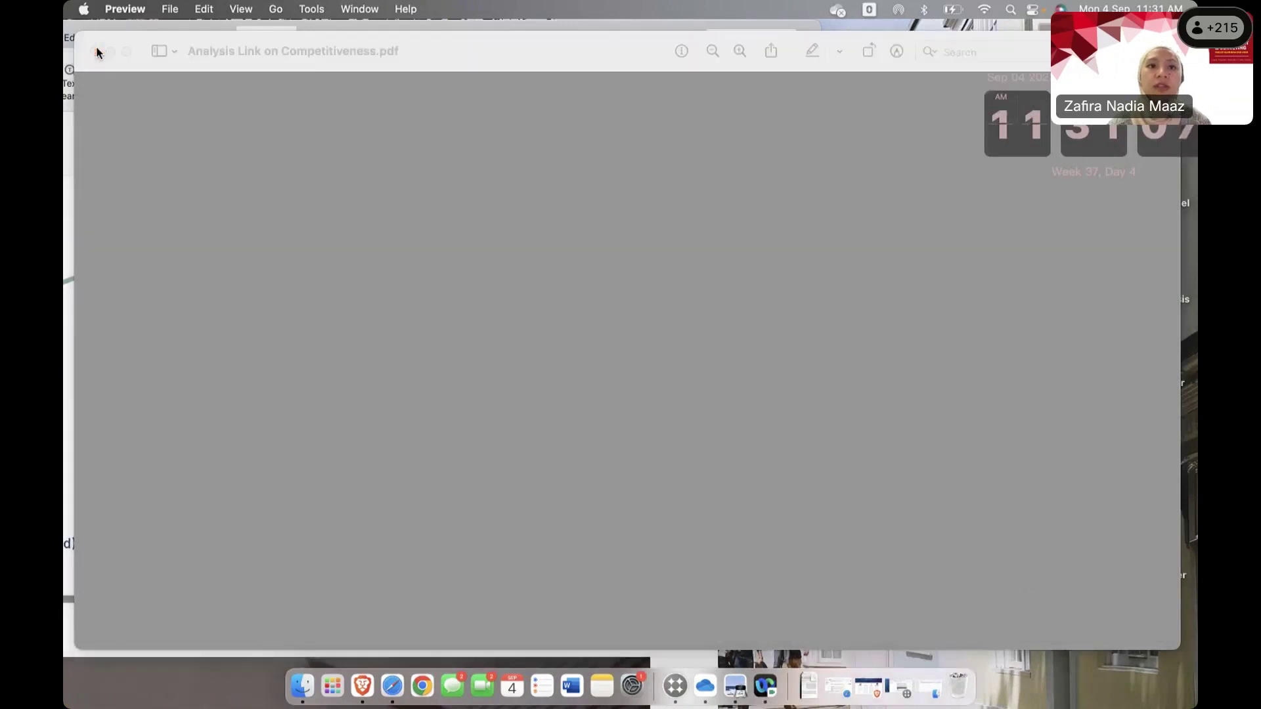
left_click(656, 96)
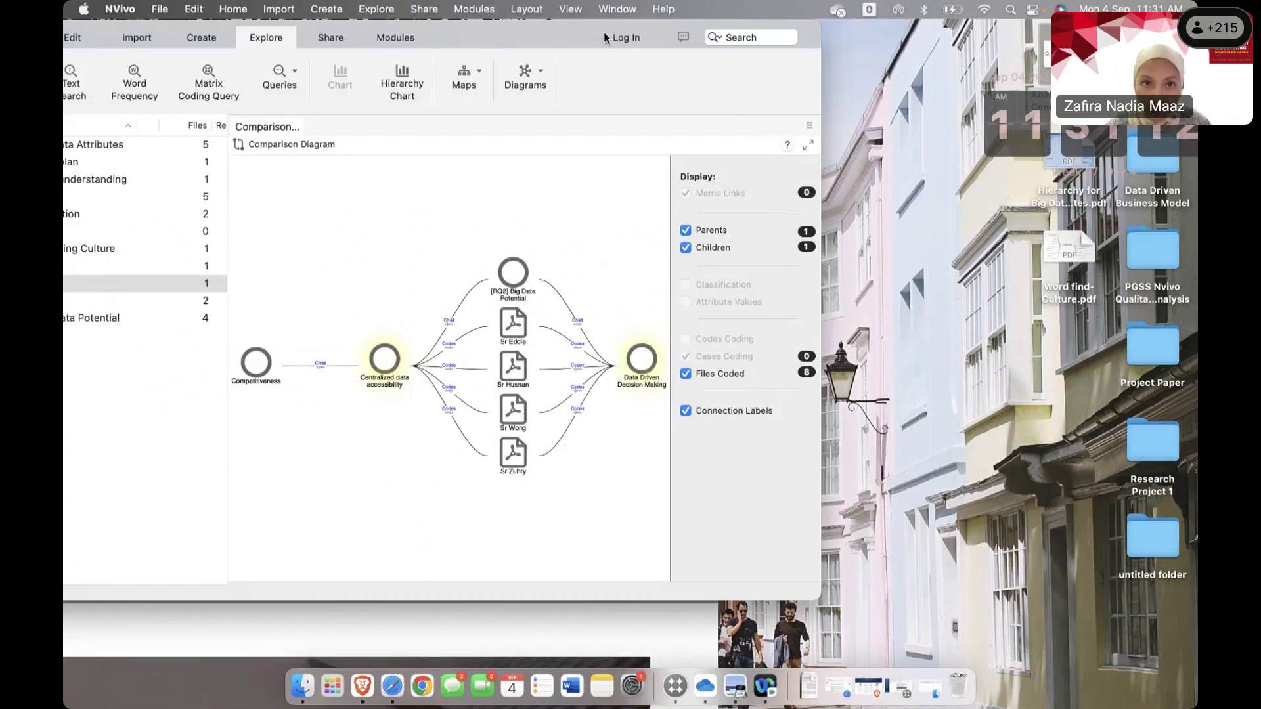
left_click_drag(424, 22, 756, 22)
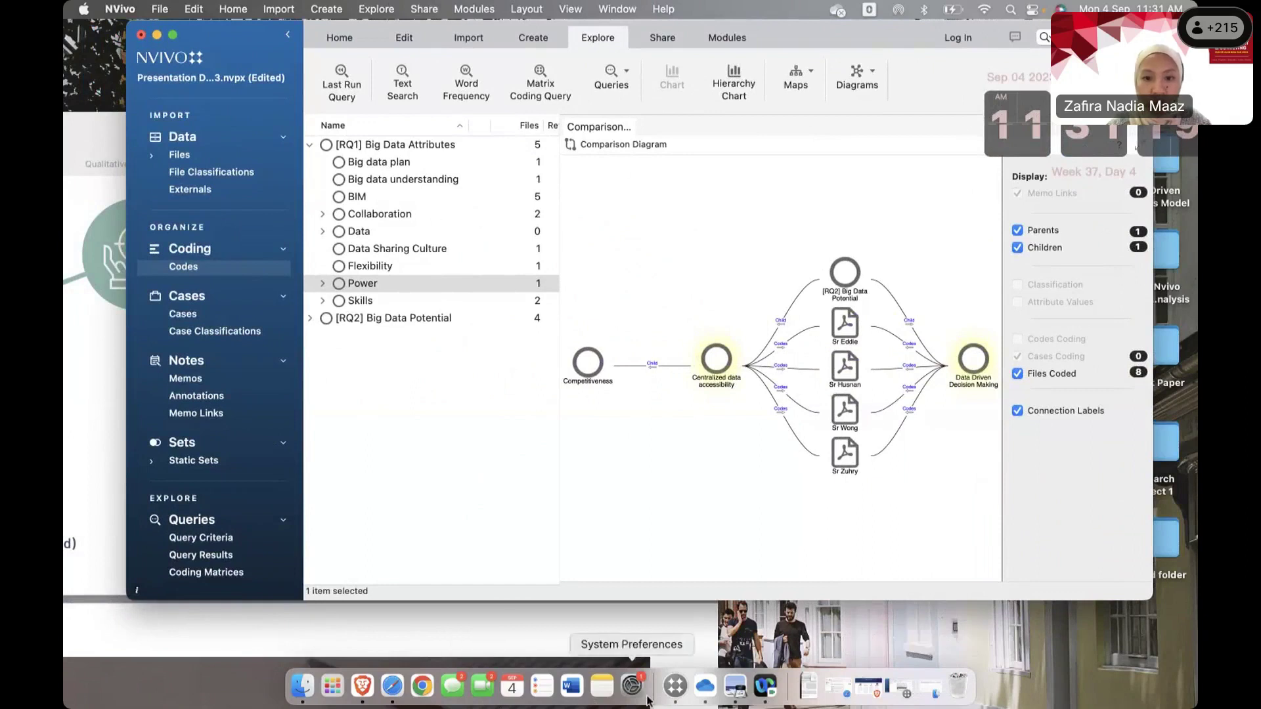
- Switch to Qualitative Analysis using Nvivo.pdf in Preview and review the Codes Visualization topics on the hands-on coding slide
left_click(736, 687)
double_click(355, 157)
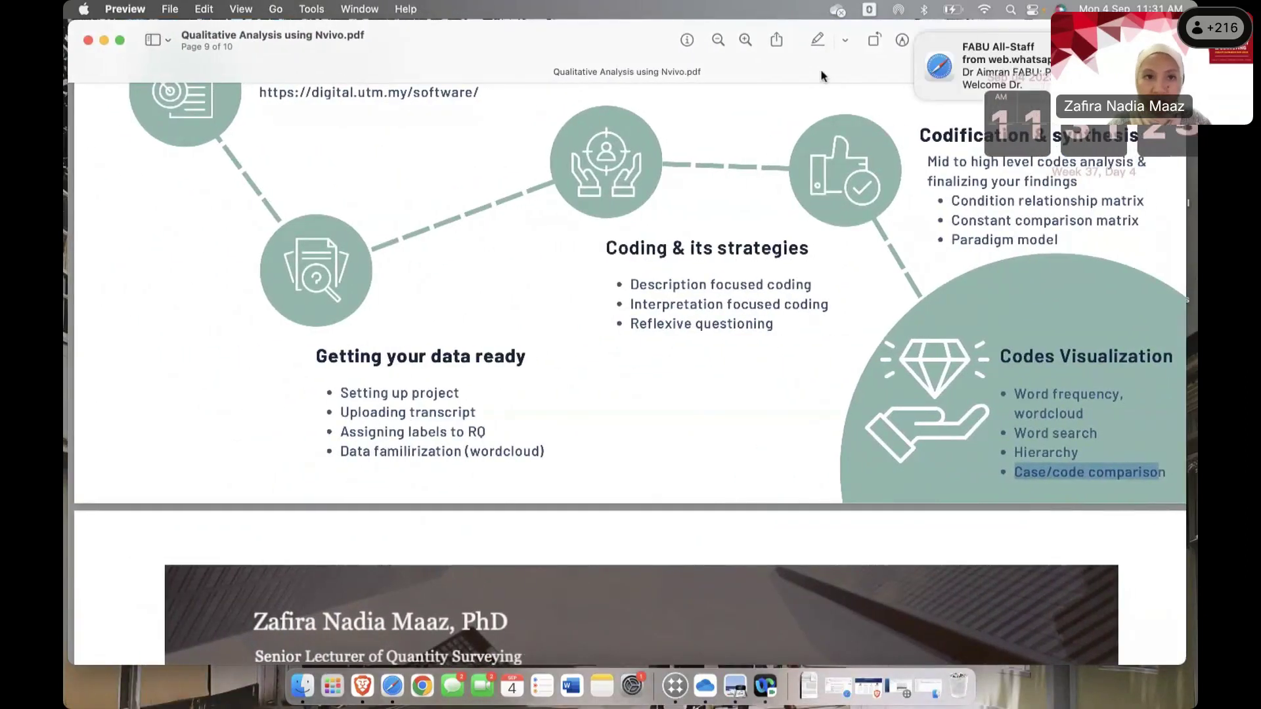
left_click(999, 393)
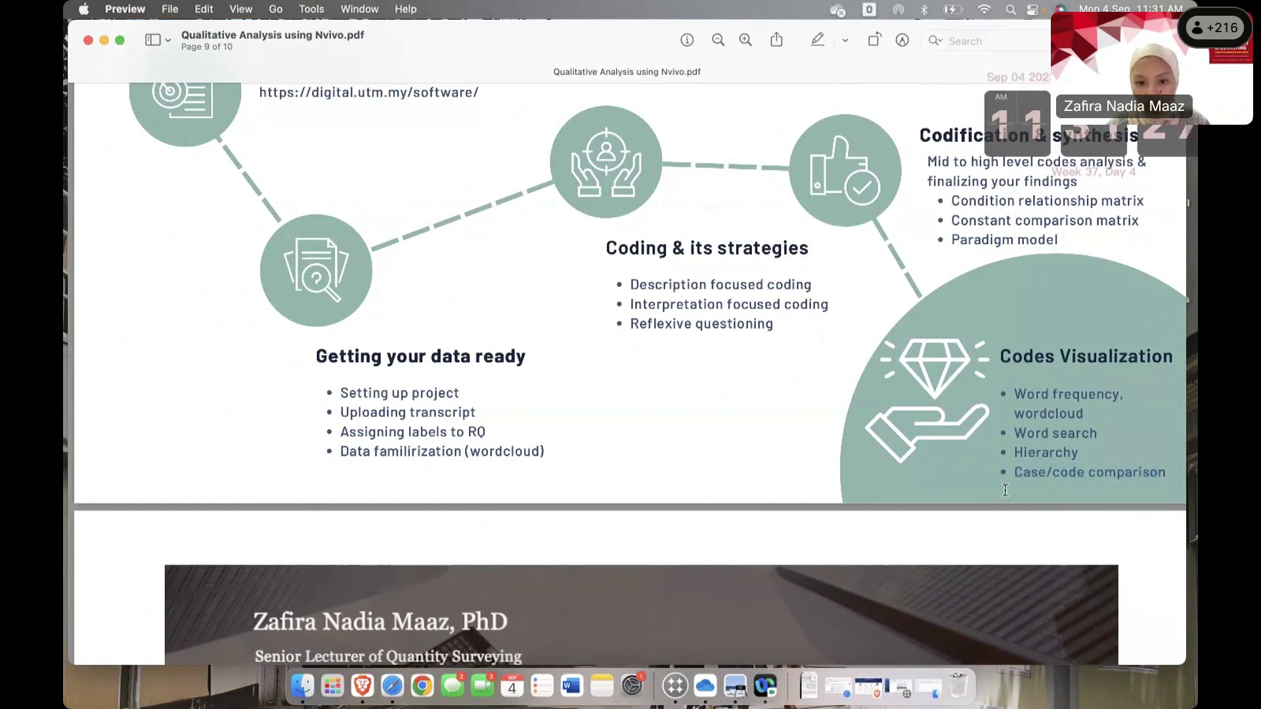
scroll(1005, 487, "down", 10)
scroll(1005, 487, "up", 10)
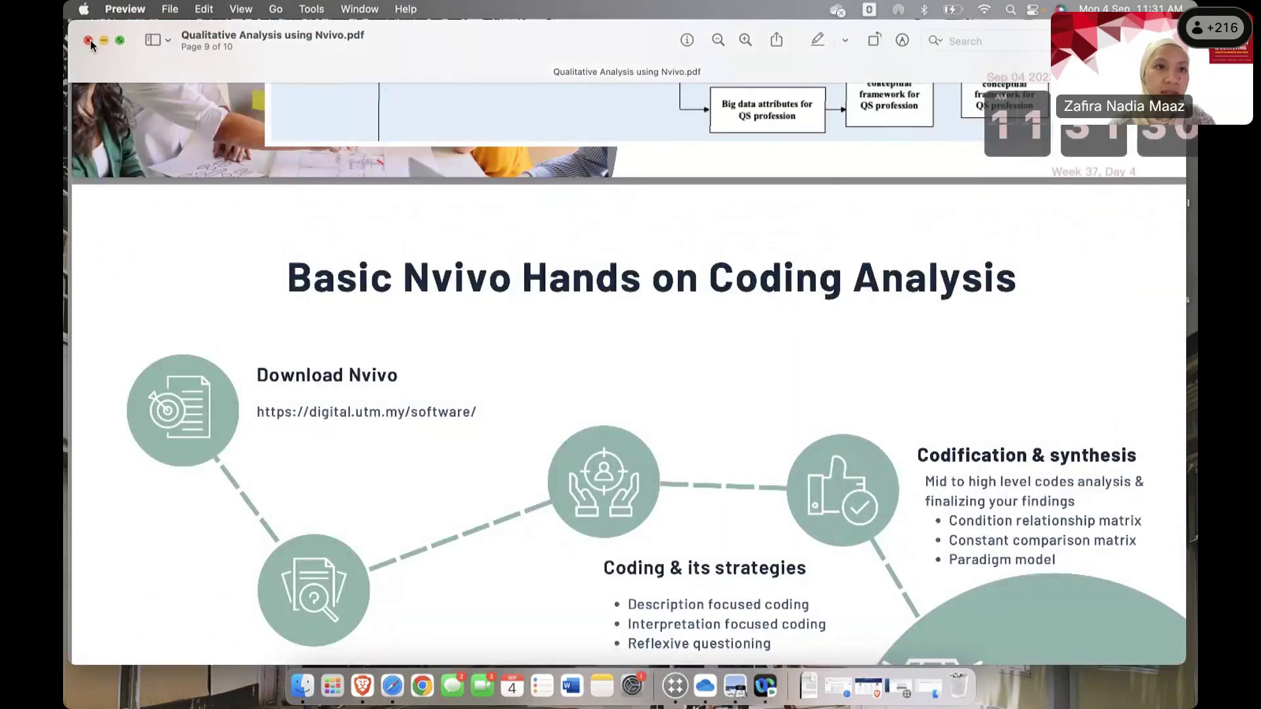